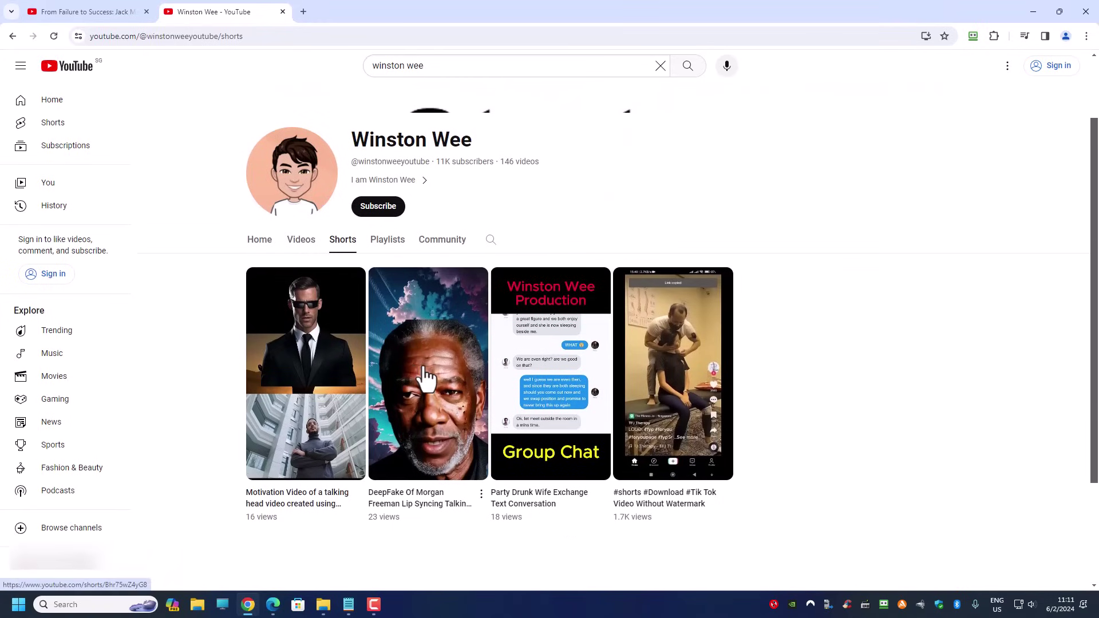
Step: Play the Morgan Freeman lip-syncing deepfake short from the channel's Shorts and pause it after the opening lines
{"action": "left_click", "coordinate": [426, 378]}
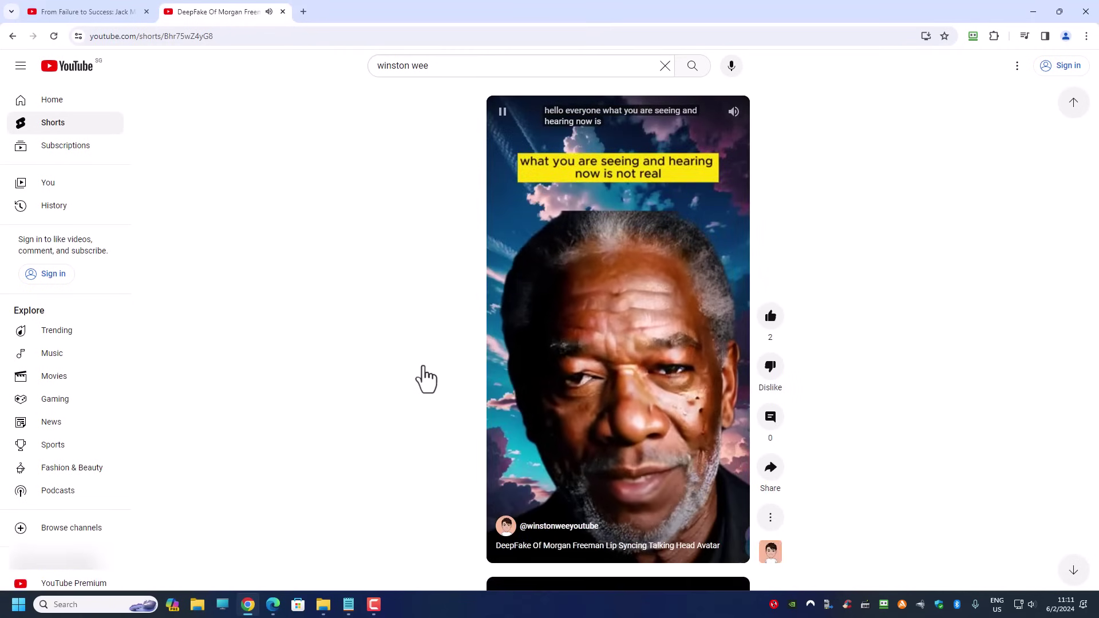
{"action": "left_click", "coordinate": [608, 429]}
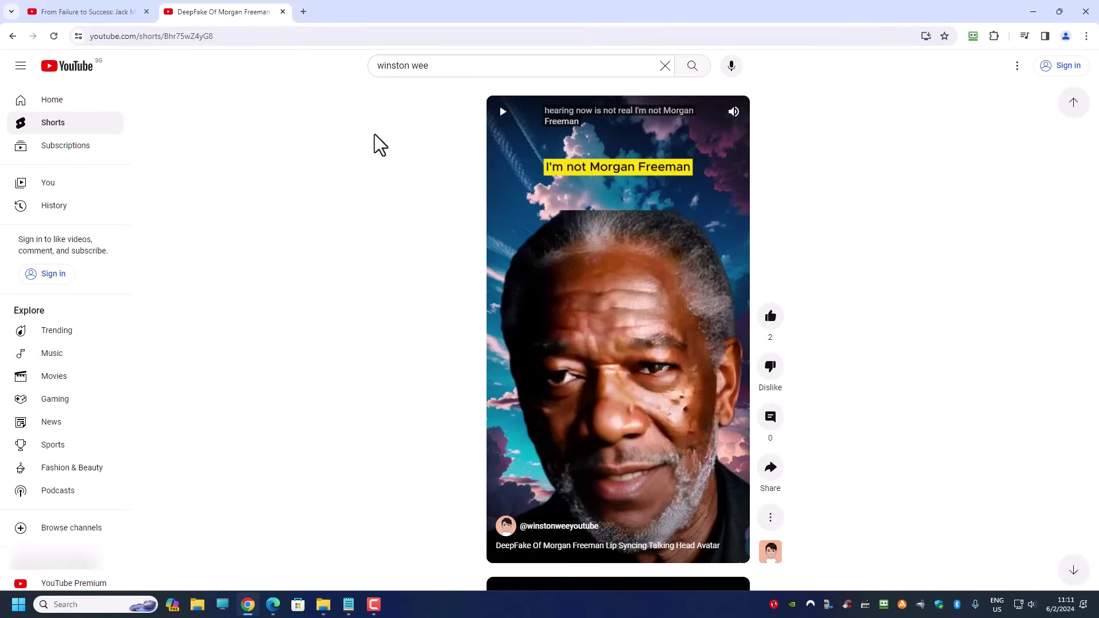
Step: Open fakeyou.com in a new browser tab
{"action": "left_click", "coordinate": [303, 12]}
{"action": "left_click", "coordinate": [313, 35]}
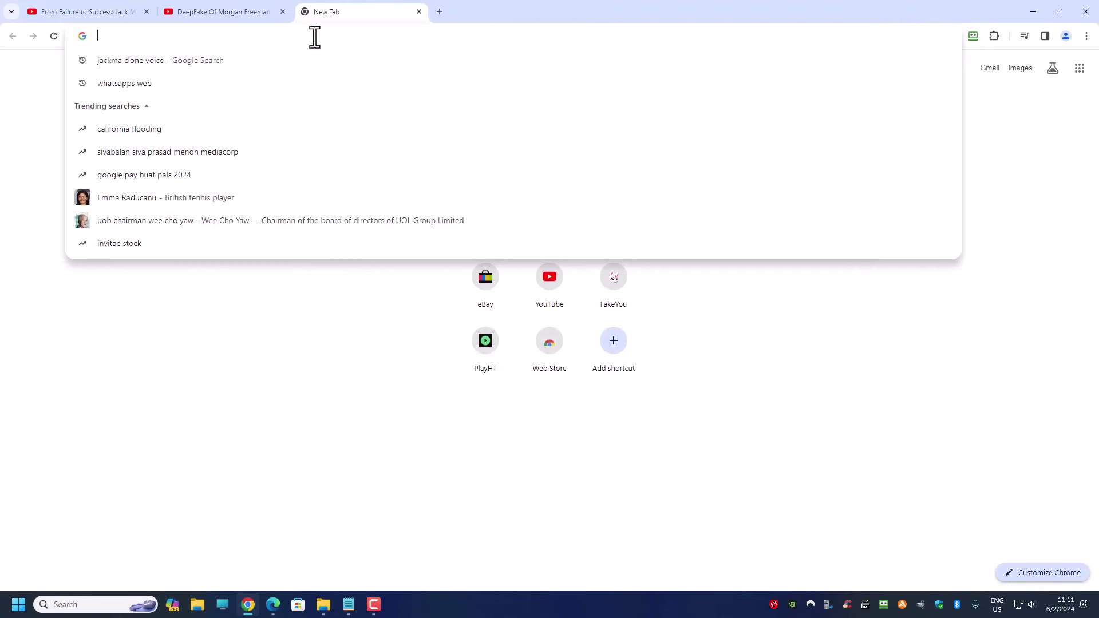
{"action": "type", "text": "fakle"}
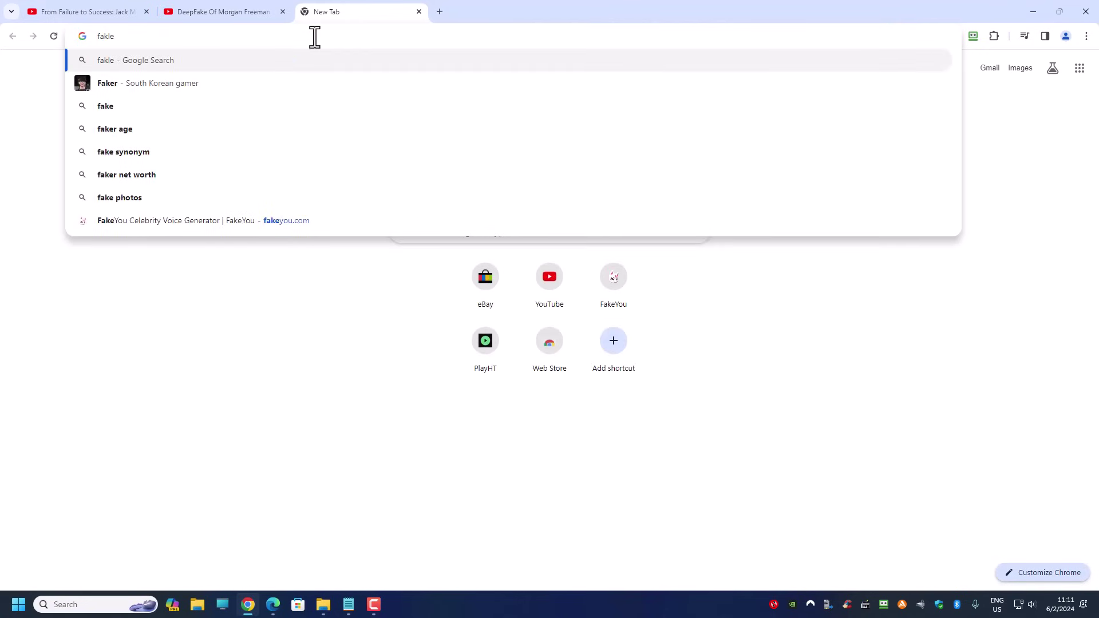
{"action": "key", "text": "BackSpace"}
{"action": "key", "text": "BackSpace"}
{"action": "type", "text": "eyou"}
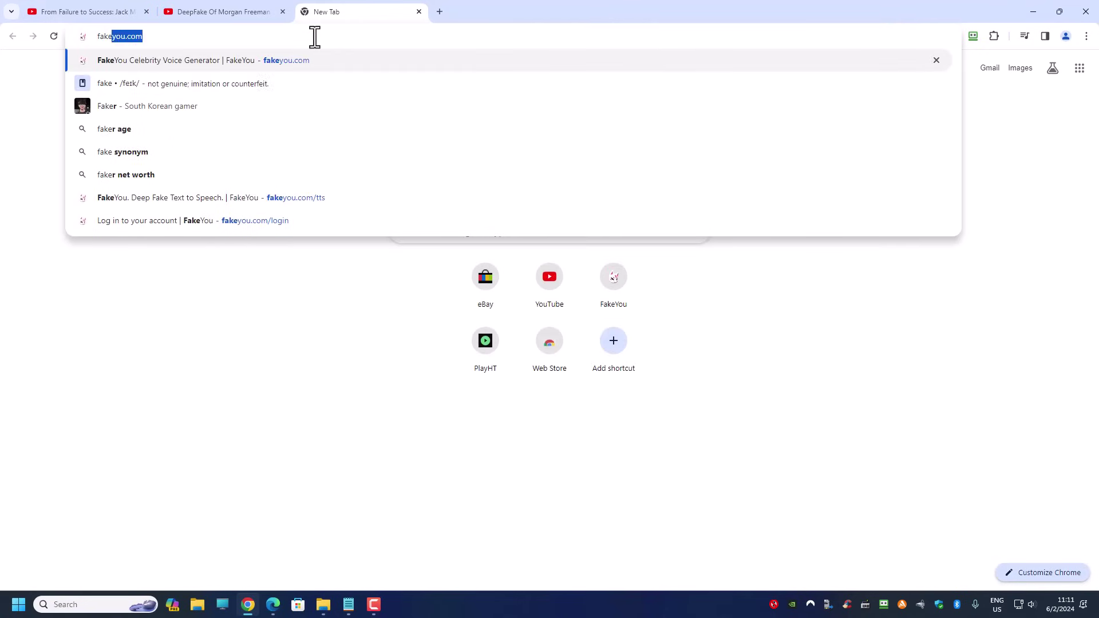
{"action": "type", "text": ".com"}
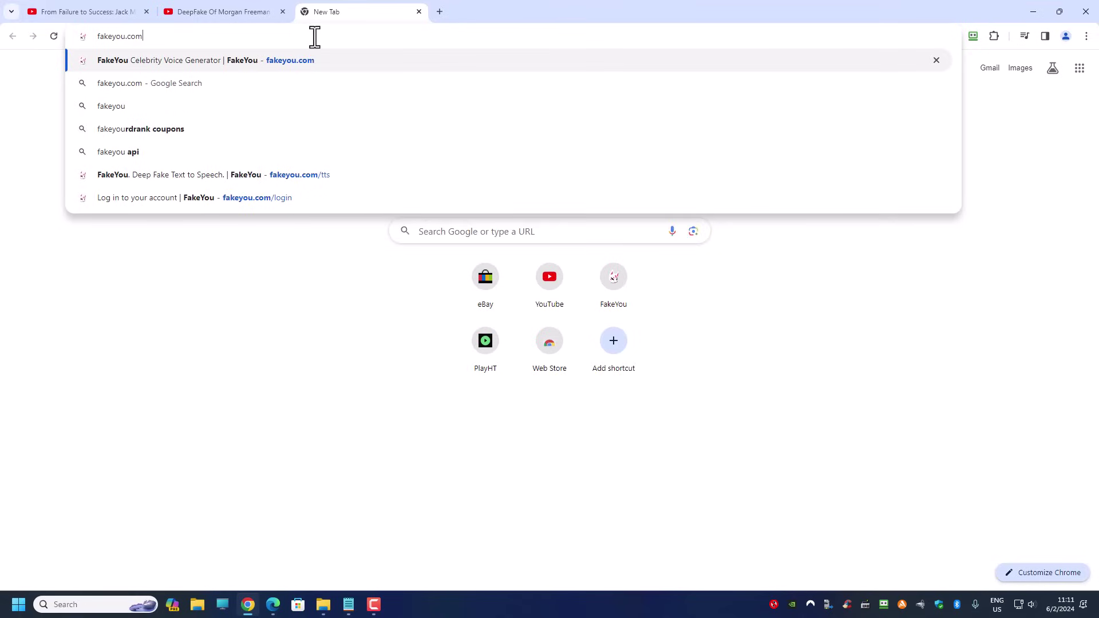
{"action": "key", "text": "Return"}
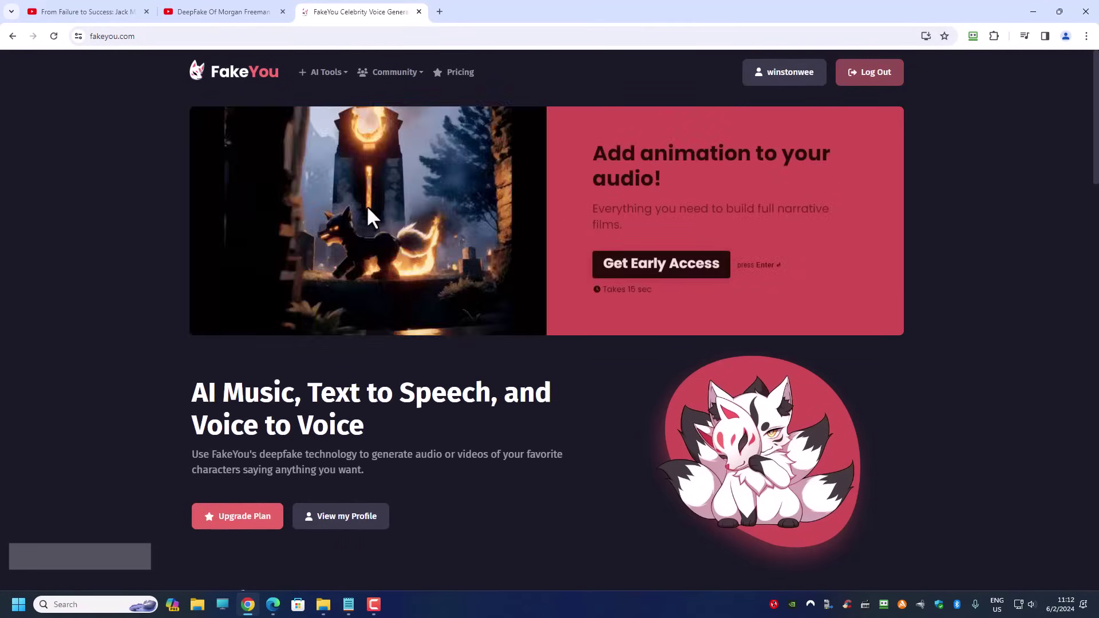
Step: Open FakeYou's Text to Speech tool and choose the Morgan Freeman (Old) voice
{"action": "scroll", "coordinate": [239, 254], "scroll_direction": "down", "scroll_amount": 5}
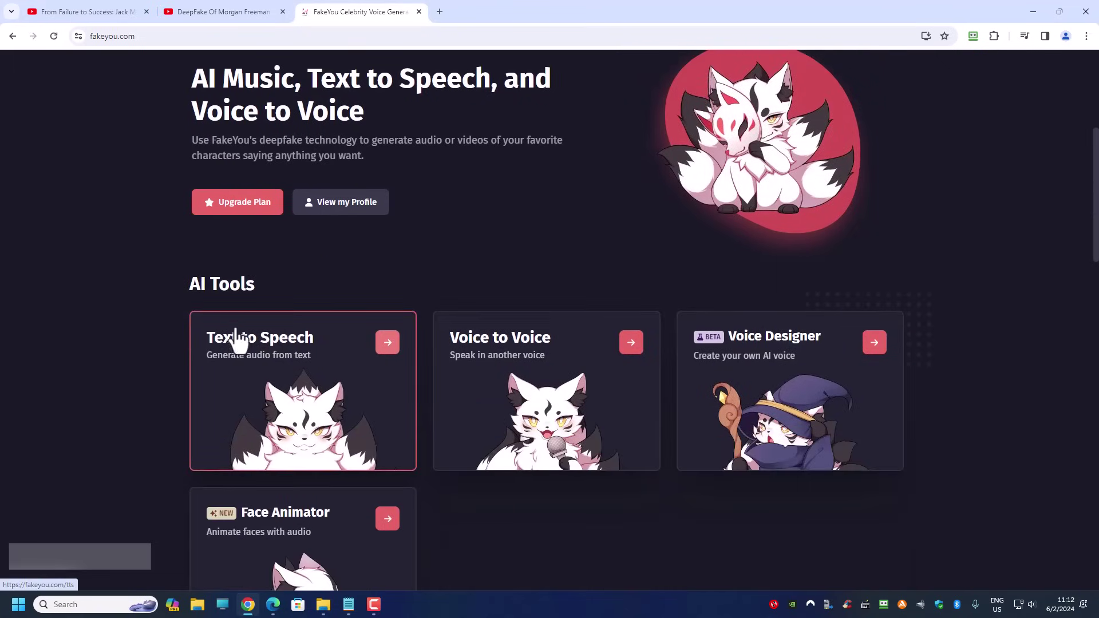
{"action": "left_click", "coordinate": [393, 346]}
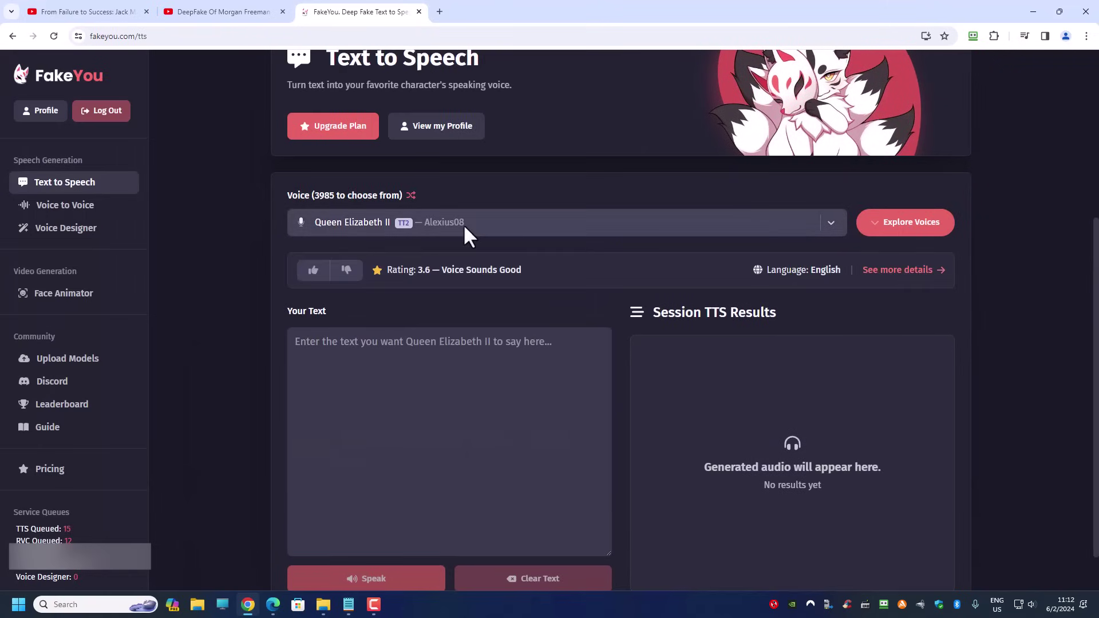
{"action": "left_click", "coordinate": [833, 232]}
{"action": "type", "text": "morgan"}
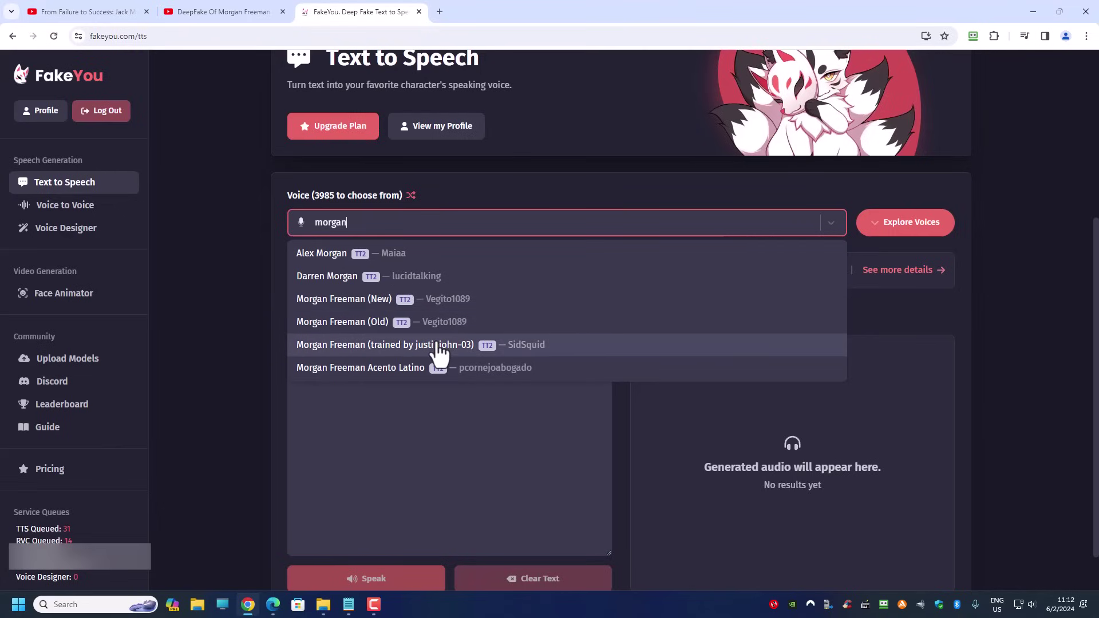
{"action": "left_click", "coordinate": [382, 323]}
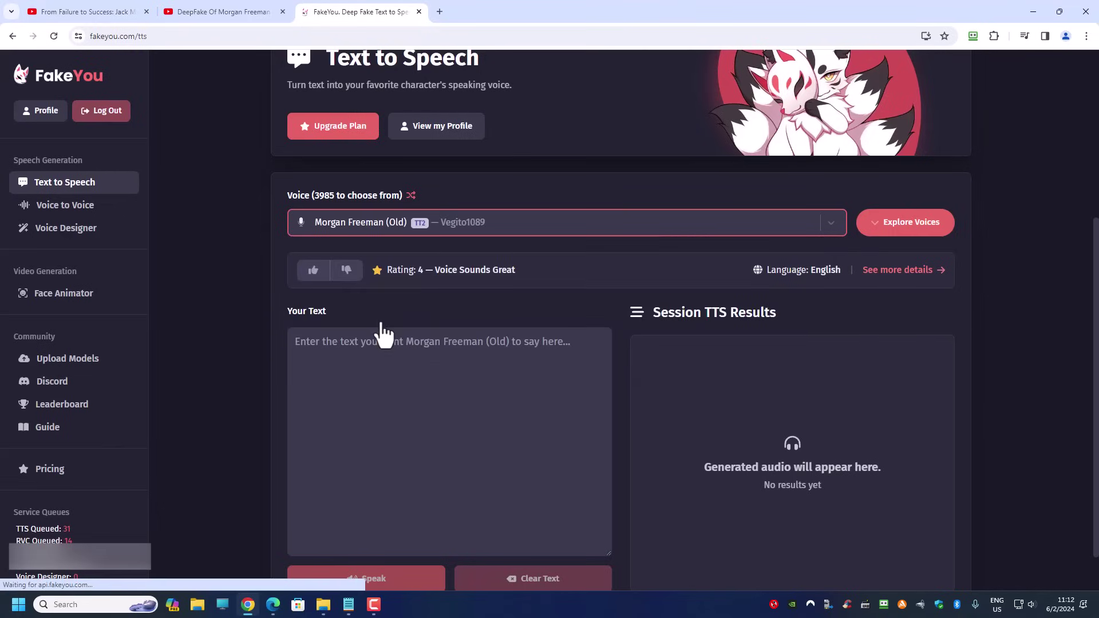
Step: Copy the whole script from Scripts.txt in Notepad into FakeYou's speech text and delete everything after its first line
{"action": "left_click", "coordinate": [349, 605]}
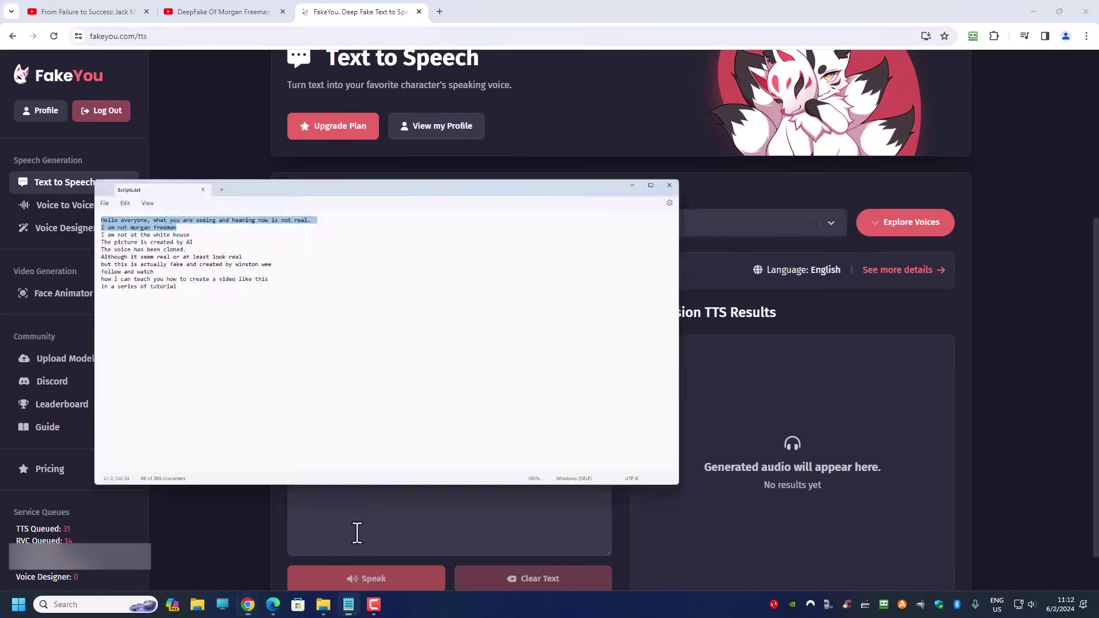
{"action": "left_click", "coordinate": [180, 151]}
{"action": "left_click", "coordinate": [136, 165]}
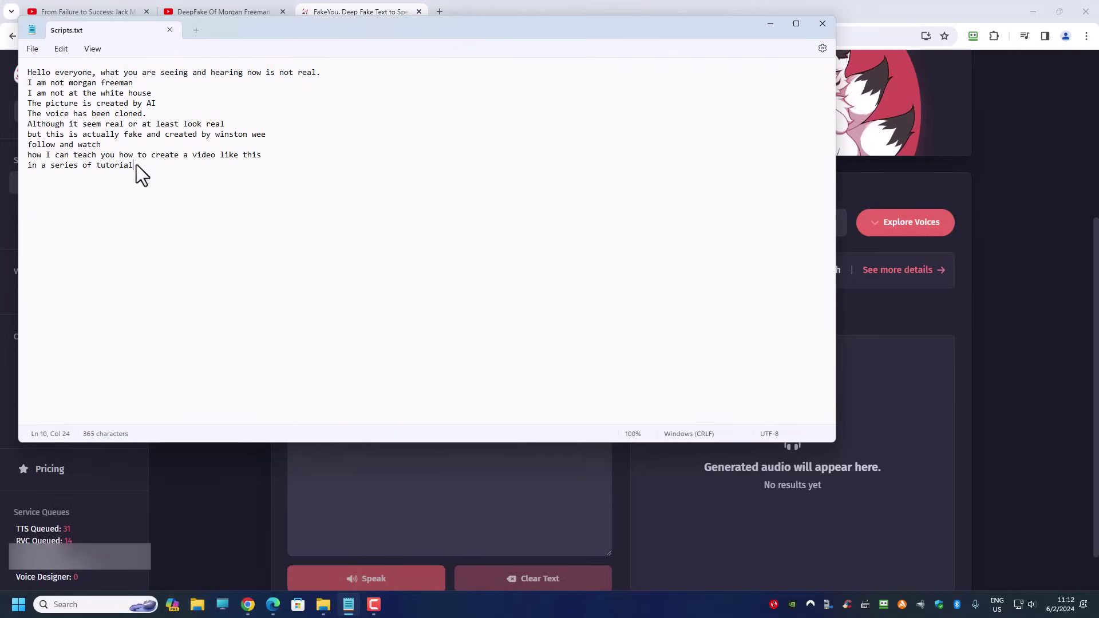
{"action": "left_click_drag", "start_coordinate": [136, 165], "coordinate": [5, 72]}
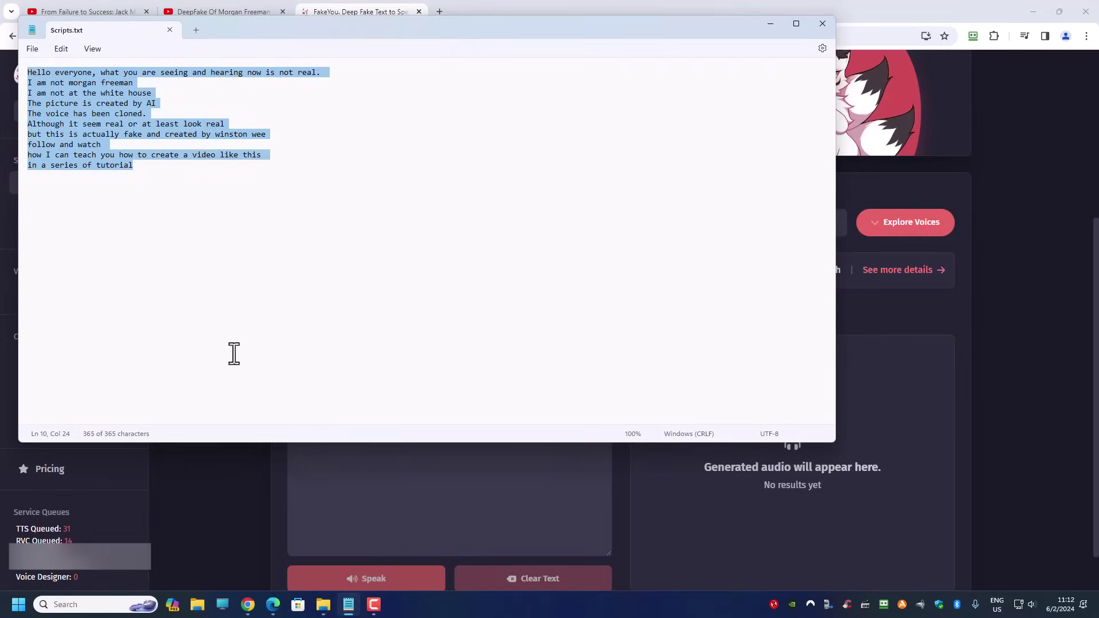
{"action": "key", "text": "ctrl+c"}
{"action": "left_click", "coordinate": [367, 472]}
{"action": "key", "text": "ctrl+v"}
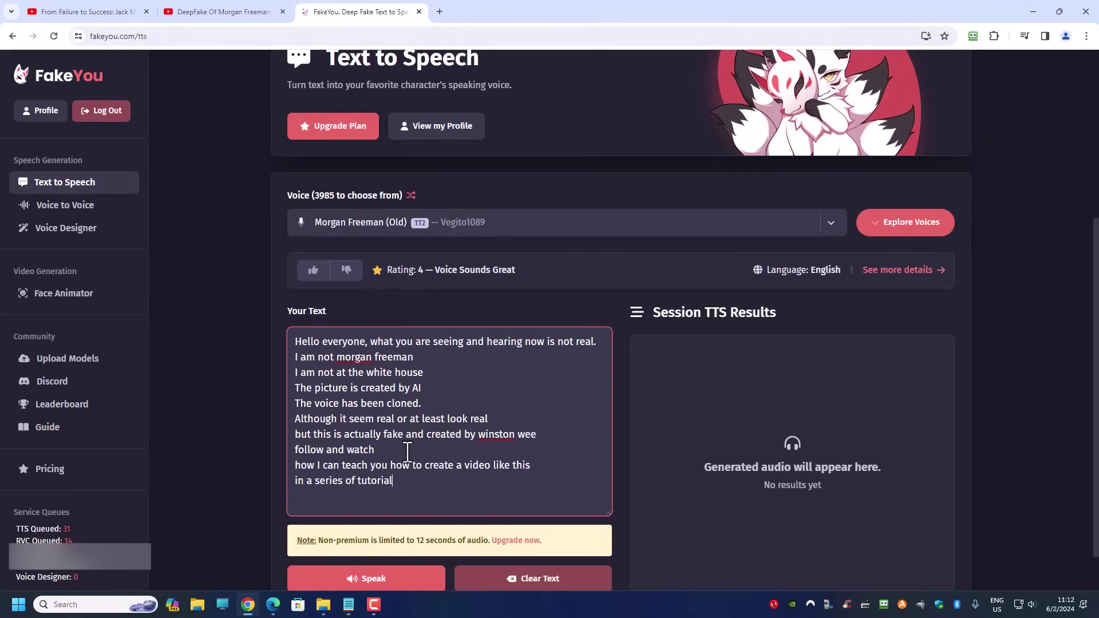
{"action": "left_click_drag", "start_coordinate": [411, 480], "coordinate": [257, 361]}
{"action": "key", "text": "BackSpace"}
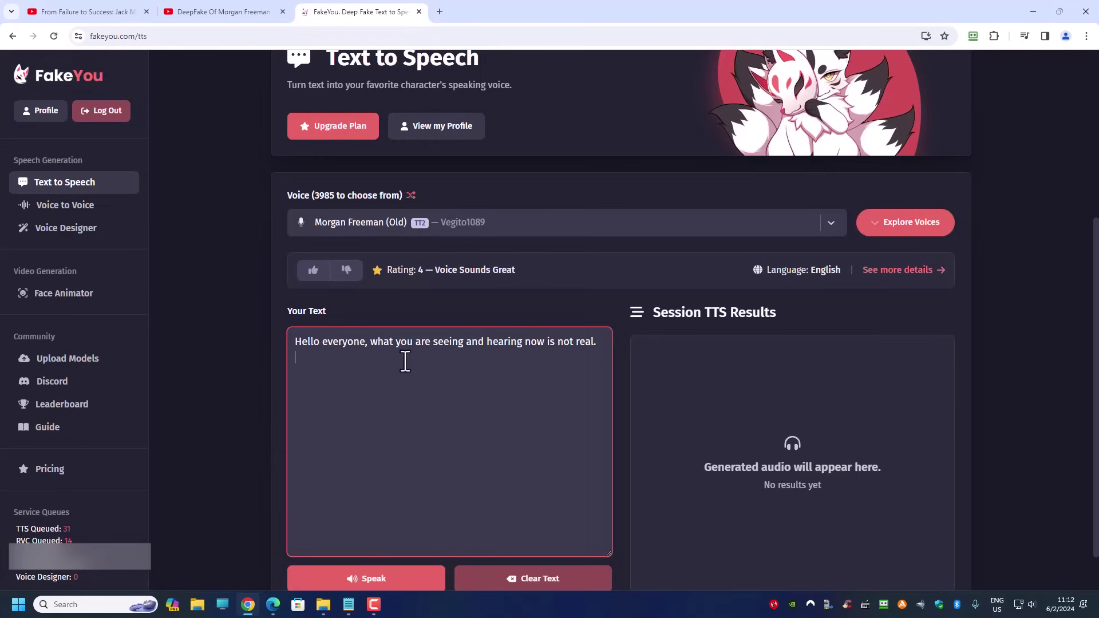
Step: Generate the speech for the entered sentence and play the resulting audio clip
{"action": "left_click", "coordinate": [373, 584]}
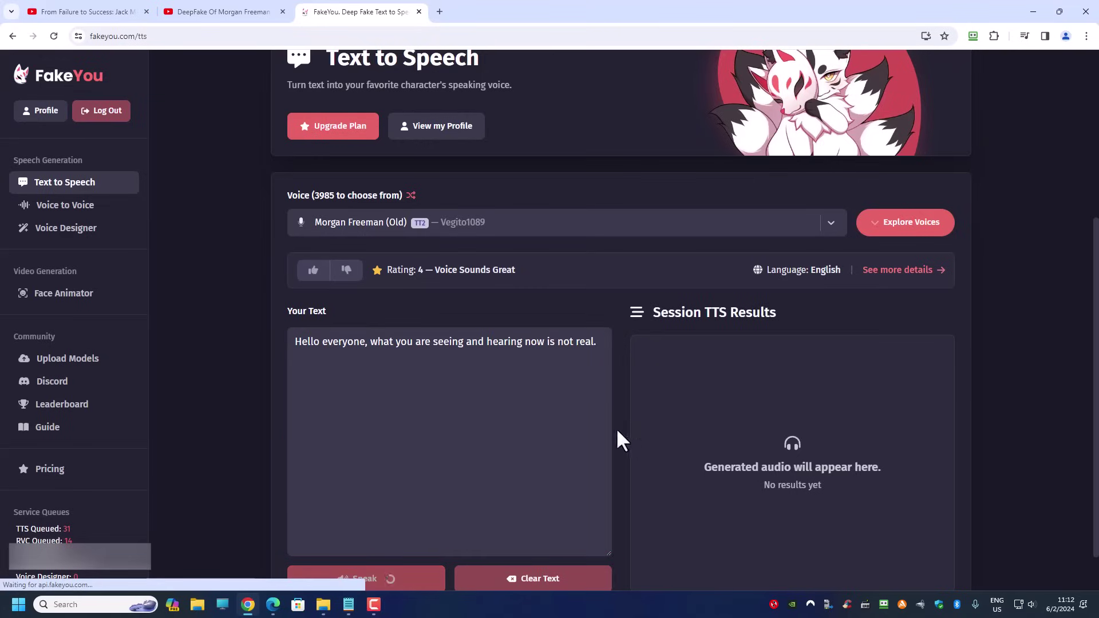
{"action": "scroll", "coordinate": [388, 269], "scroll_direction": "down", "scroll_amount": 1}
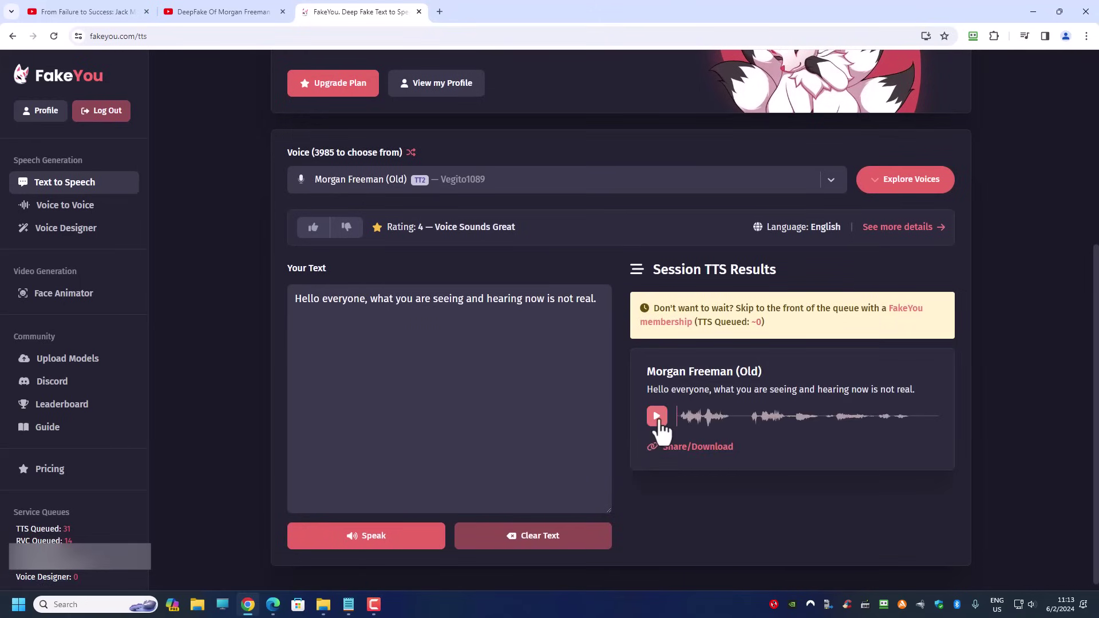
{"action": "left_click", "coordinate": [657, 416]}
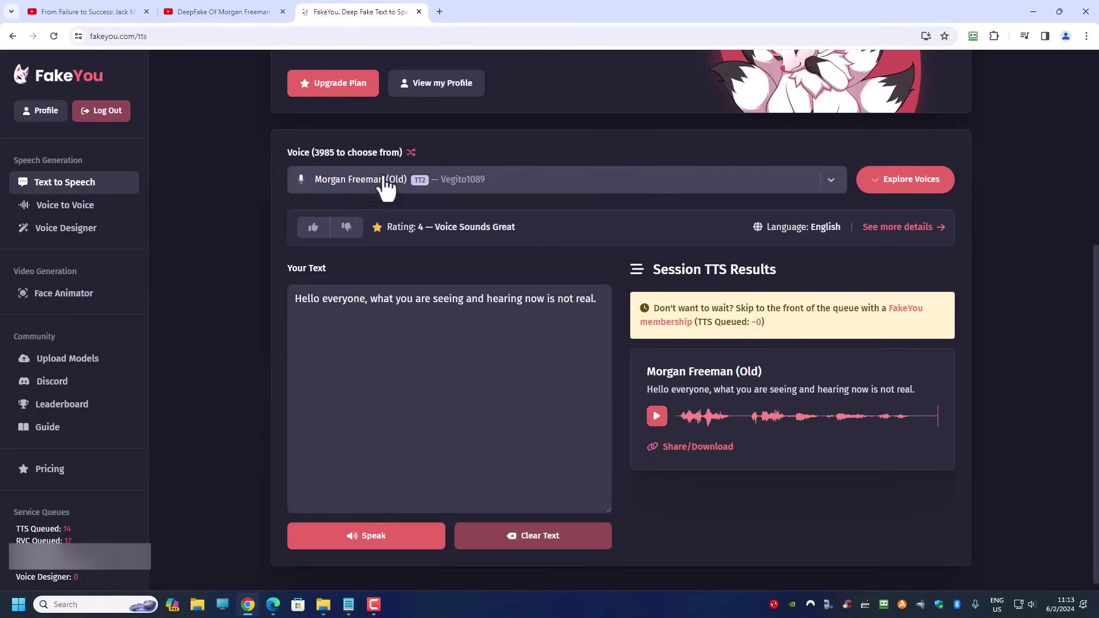
Step: Search the voice list for "morga" to review the Morgan Freeman versions, keeping the current voice
{"action": "left_click", "coordinate": [831, 181]}
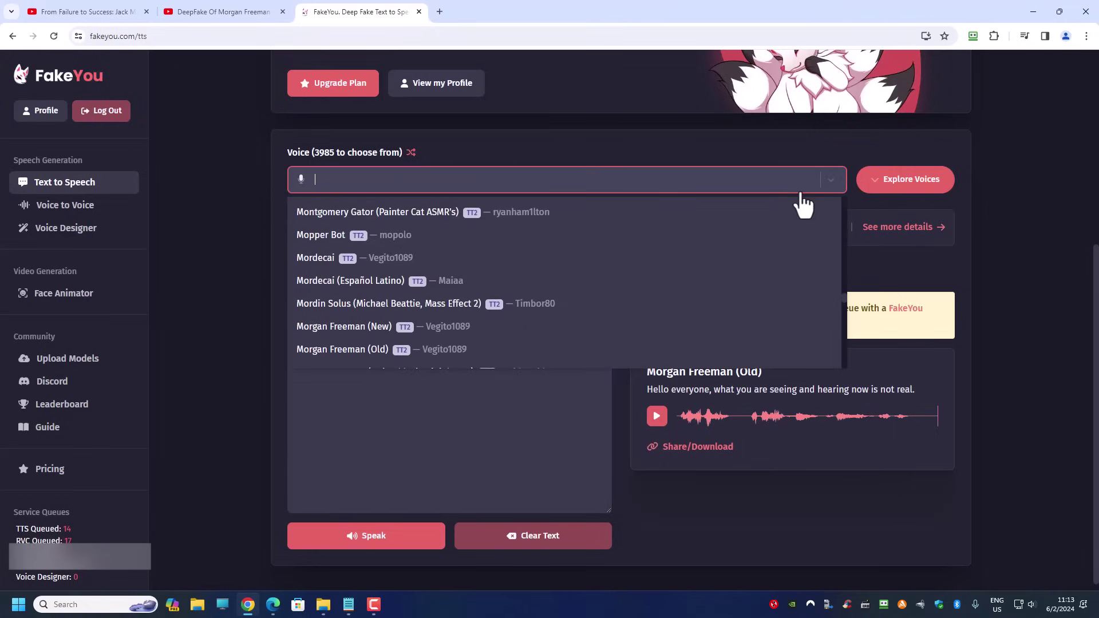
{"action": "type", "text": "morga"}
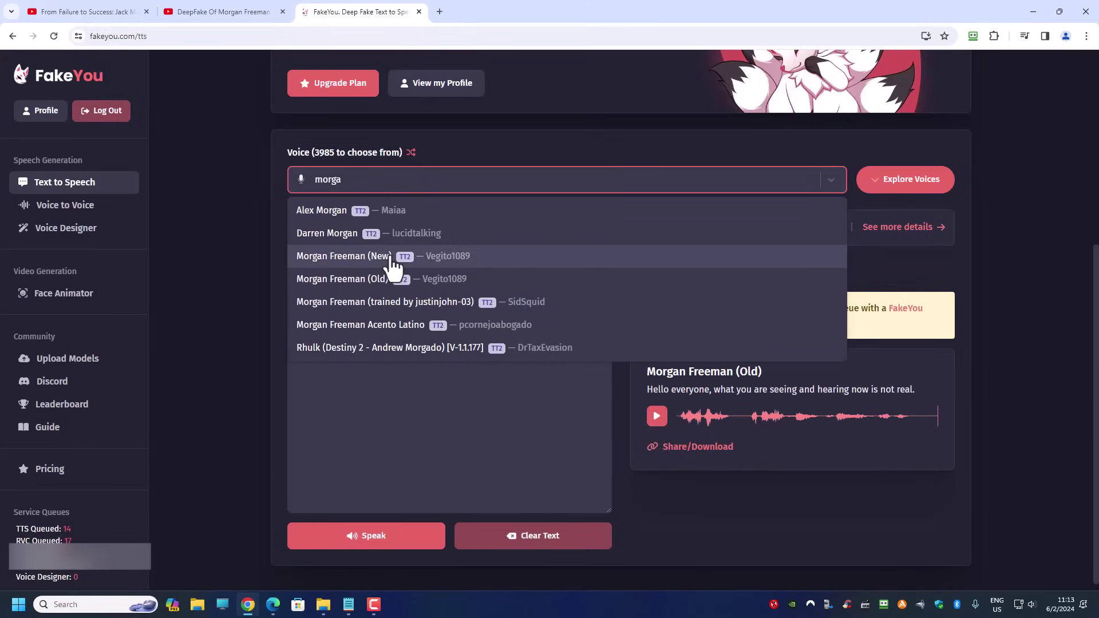
{"action": "left_click", "coordinate": [361, 184]}
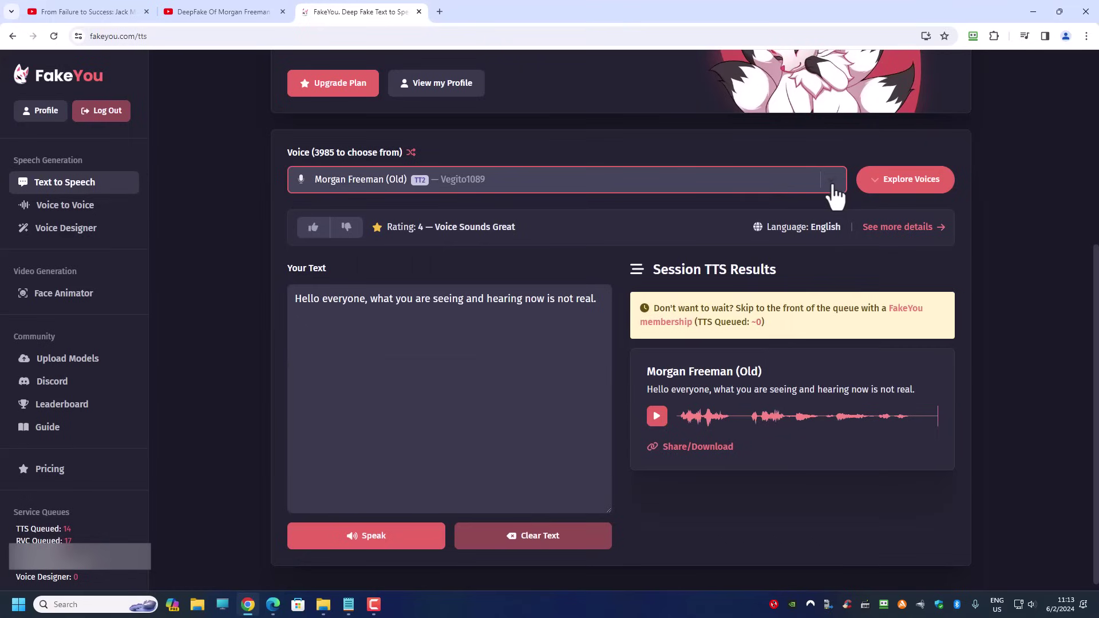
{"action": "left_click", "coordinate": [662, 180]}
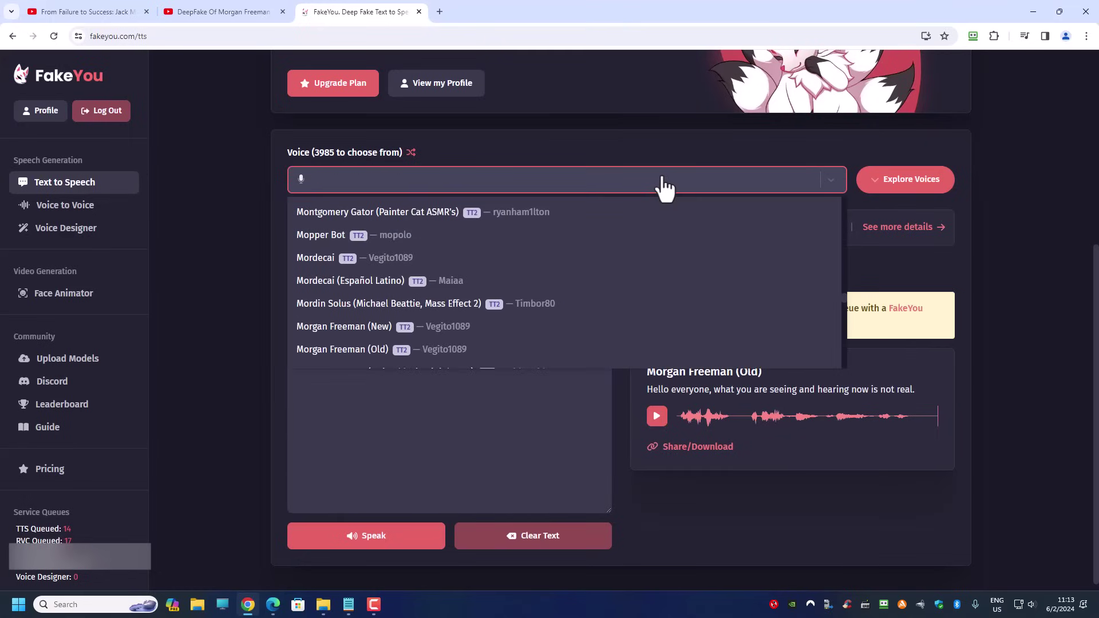
{"action": "left_click", "coordinate": [664, 187]}
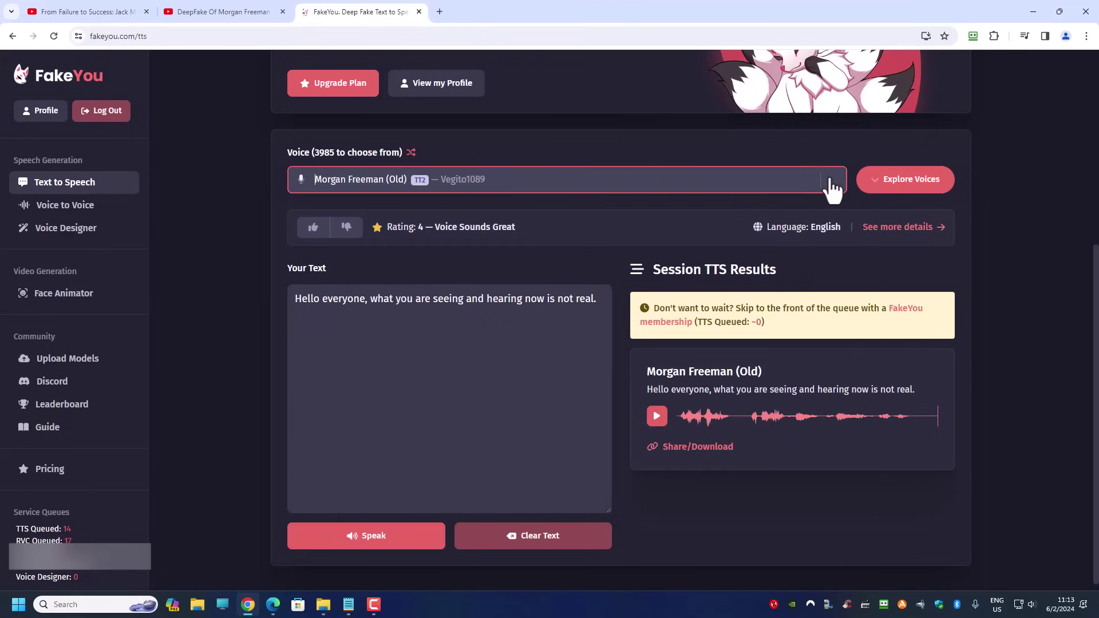
Step: Search the voice list for "elon" and for "jack ma" to check whether those celebrity voices are offered
{"action": "left_click", "coordinate": [604, 191]}
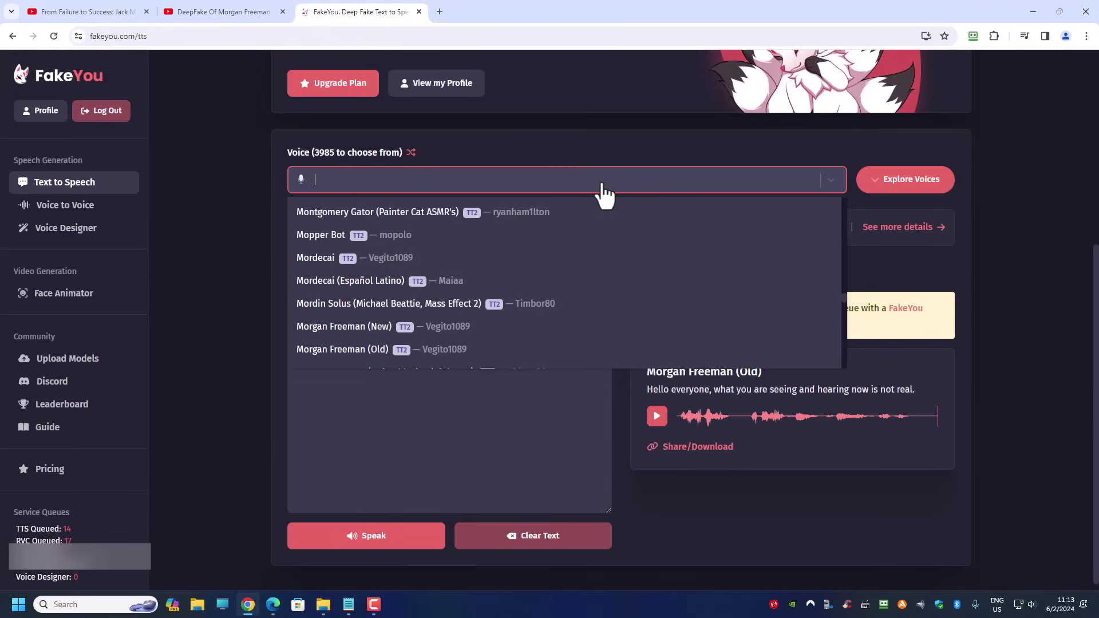
{"action": "type", "text": "elon"}
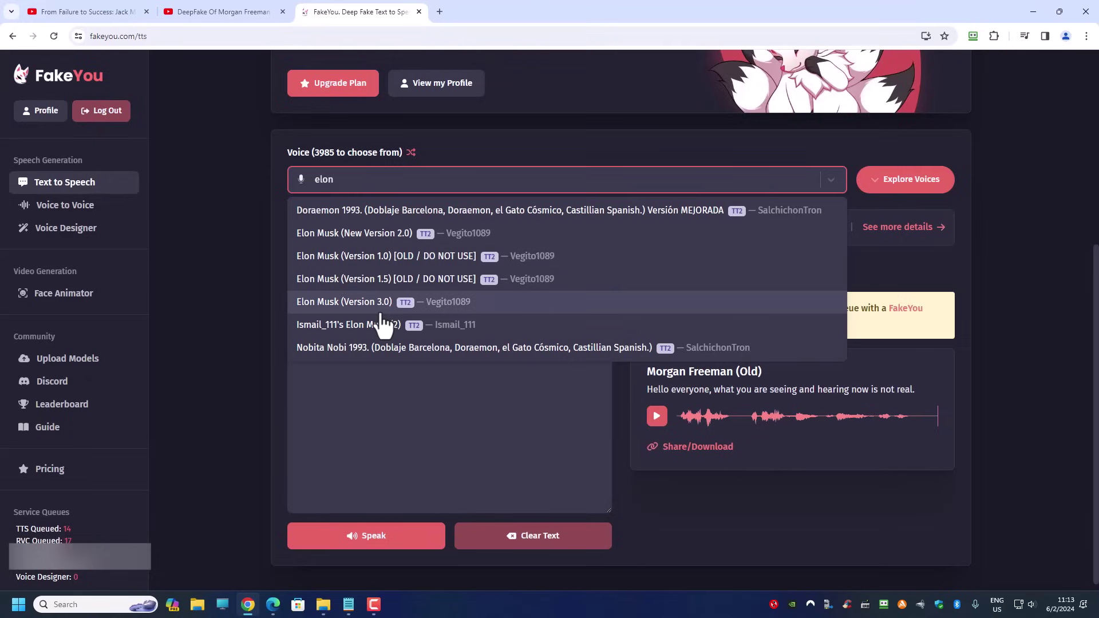
{"action": "key", "text": "BackSpace"}
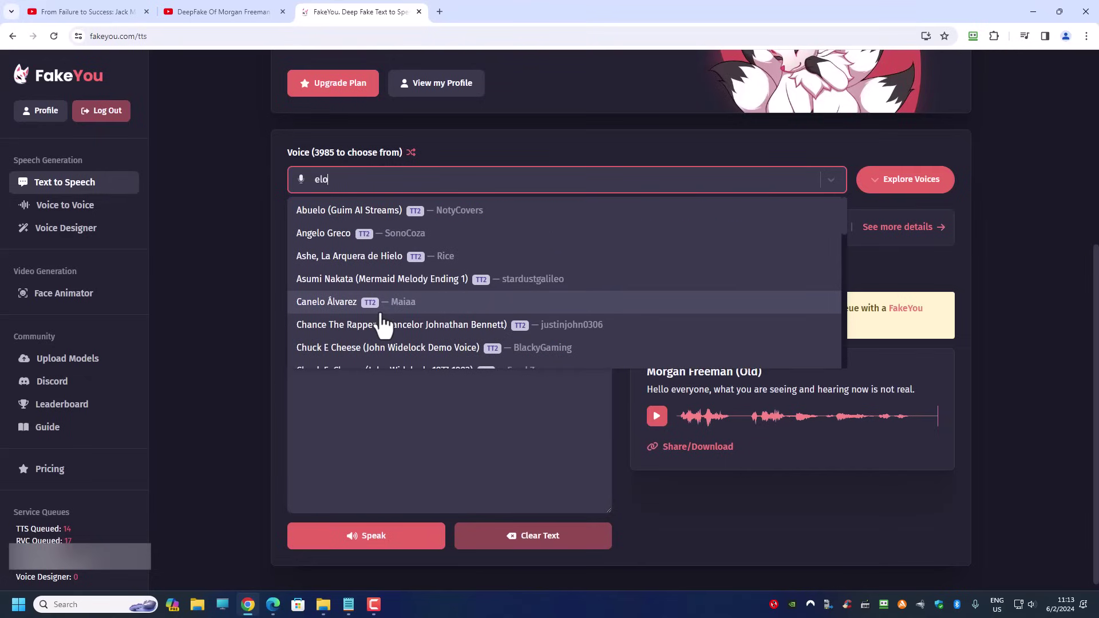
{"action": "key", "text": "BackSpace"}
{"action": "key", "text": "BackSpace"}
{"action": "key", "text": "BackSpace"}
{"action": "type", "text": "jack ma"}
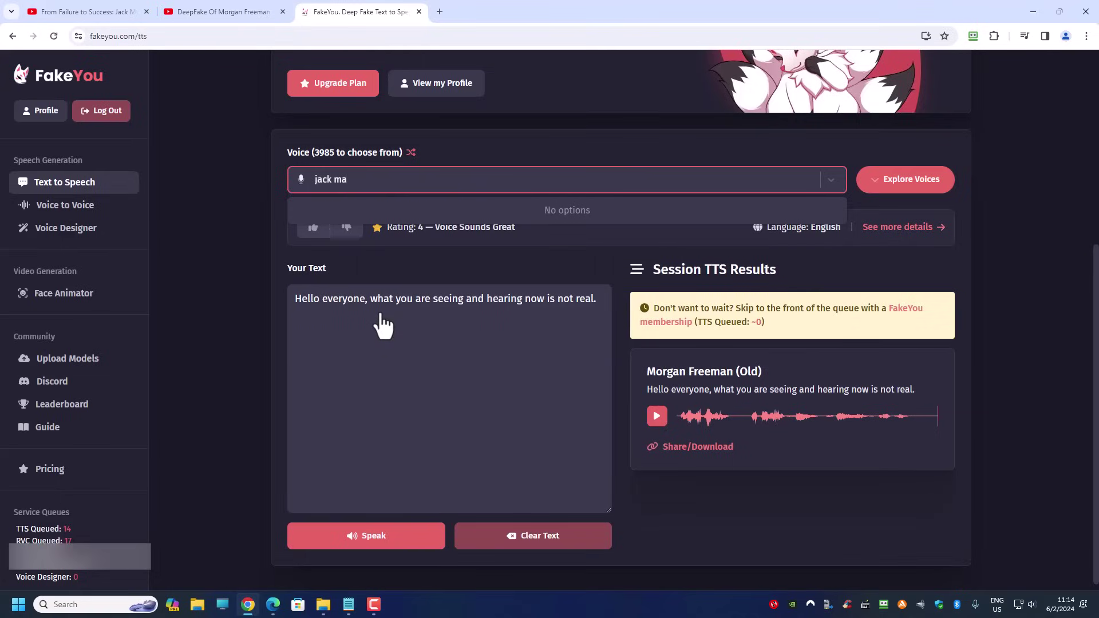
Step: Switch to the YouTube tab and view the channel's Home page and its latest videos
{"action": "left_click", "coordinate": [236, 12]}
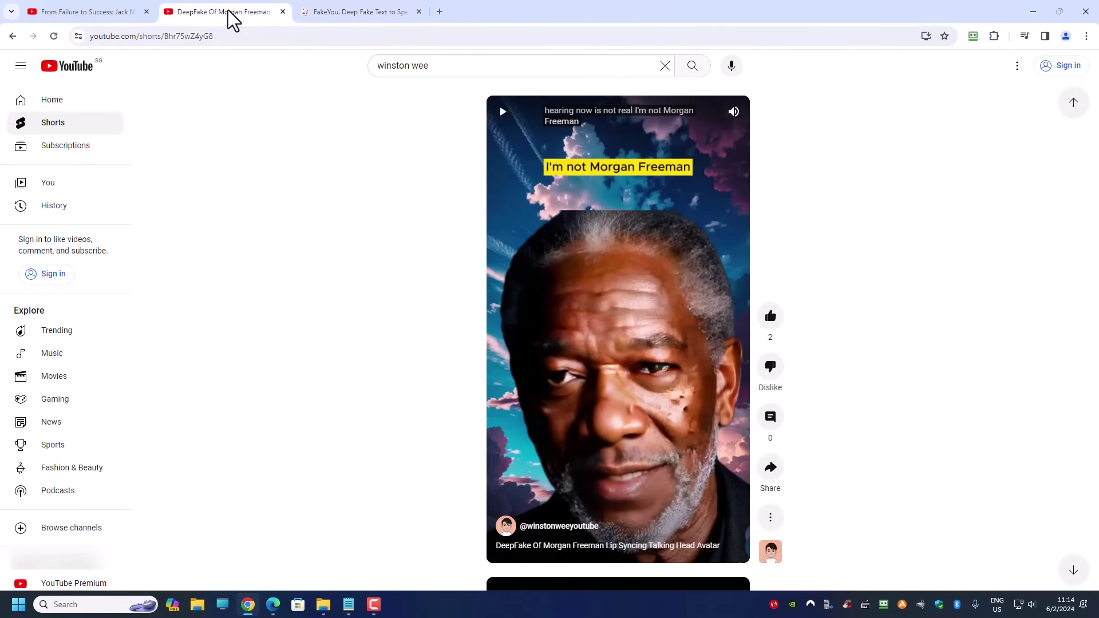
{"action": "key", "text": "alt+Left"}
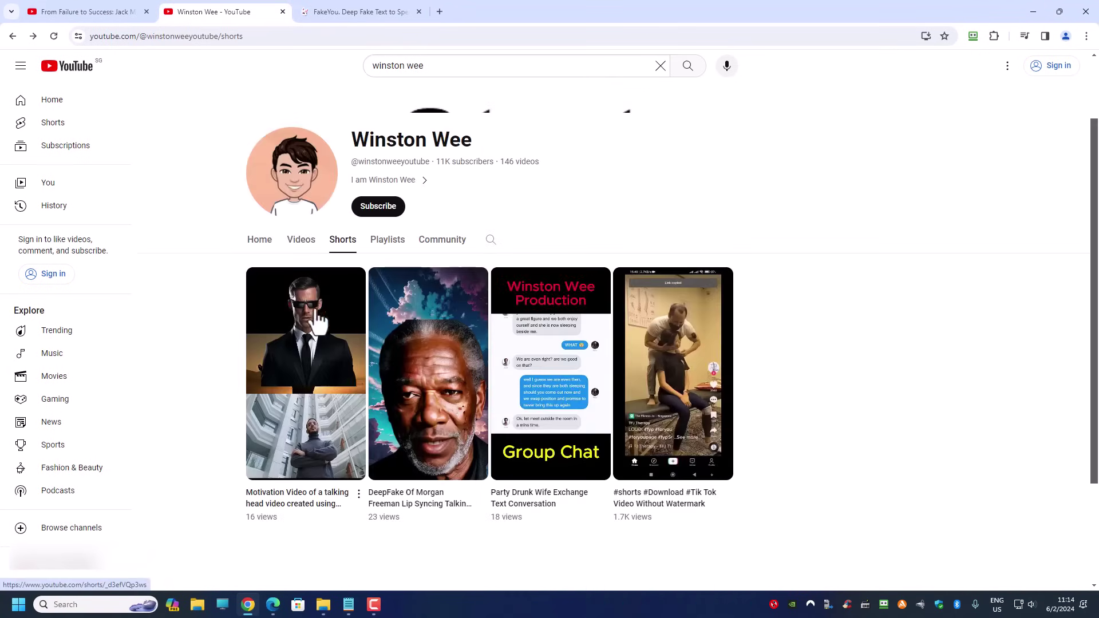
{"action": "left_click", "coordinate": [261, 243]}
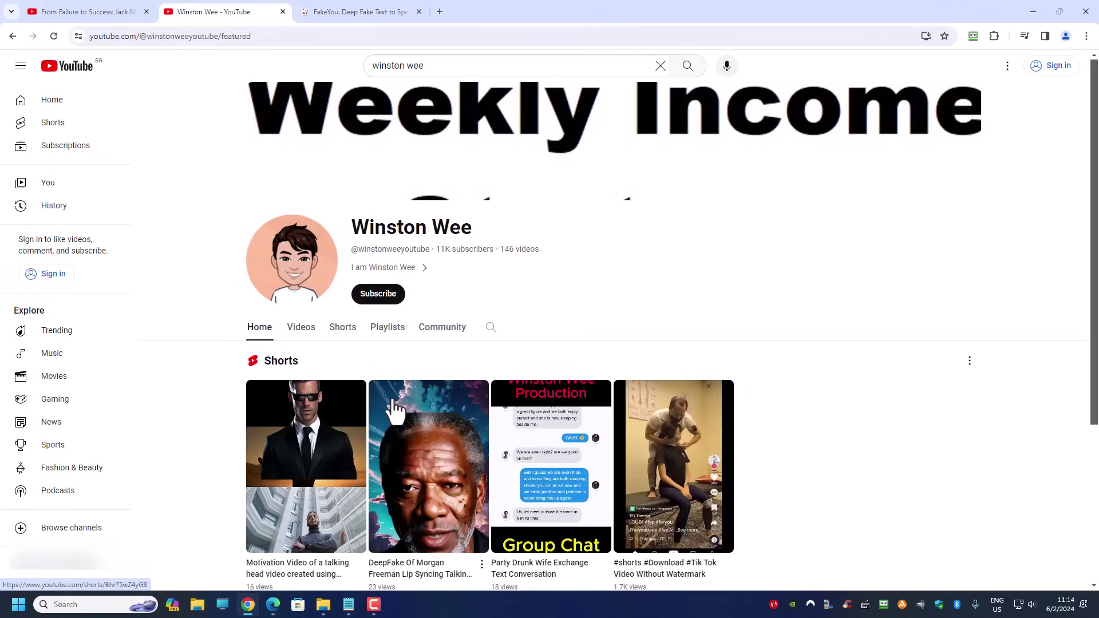
{"action": "left_click", "coordinate": [301, 340]}
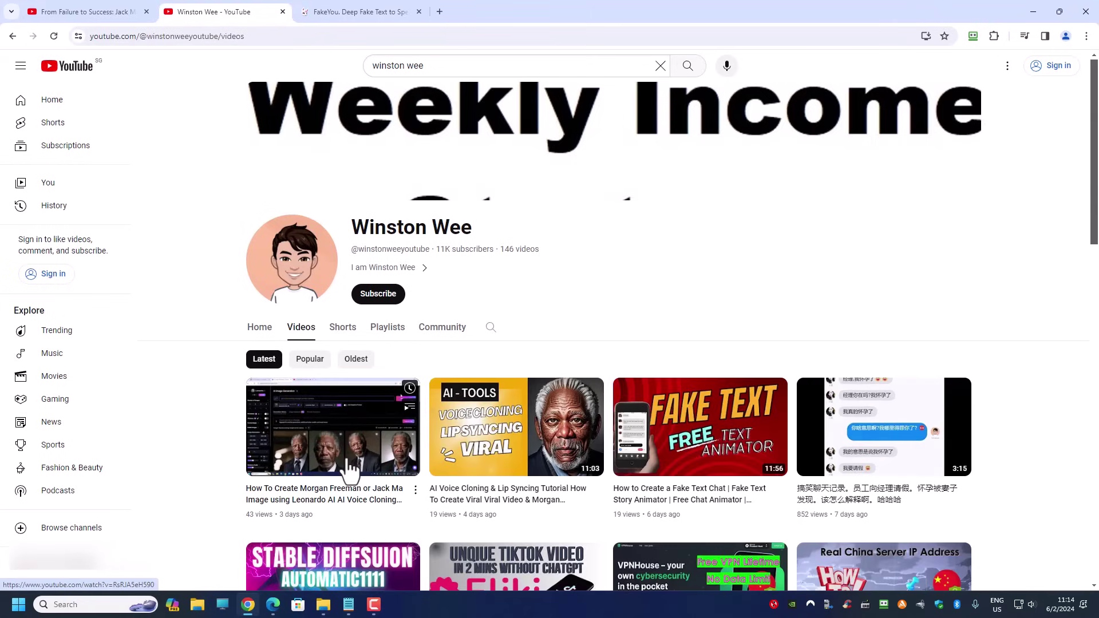
Step: Replace the FakeYou page with the PlayHT studio at play.ht and open its Voice Cloning page
{"action": "left_click", "coordinate": [374, 9]}
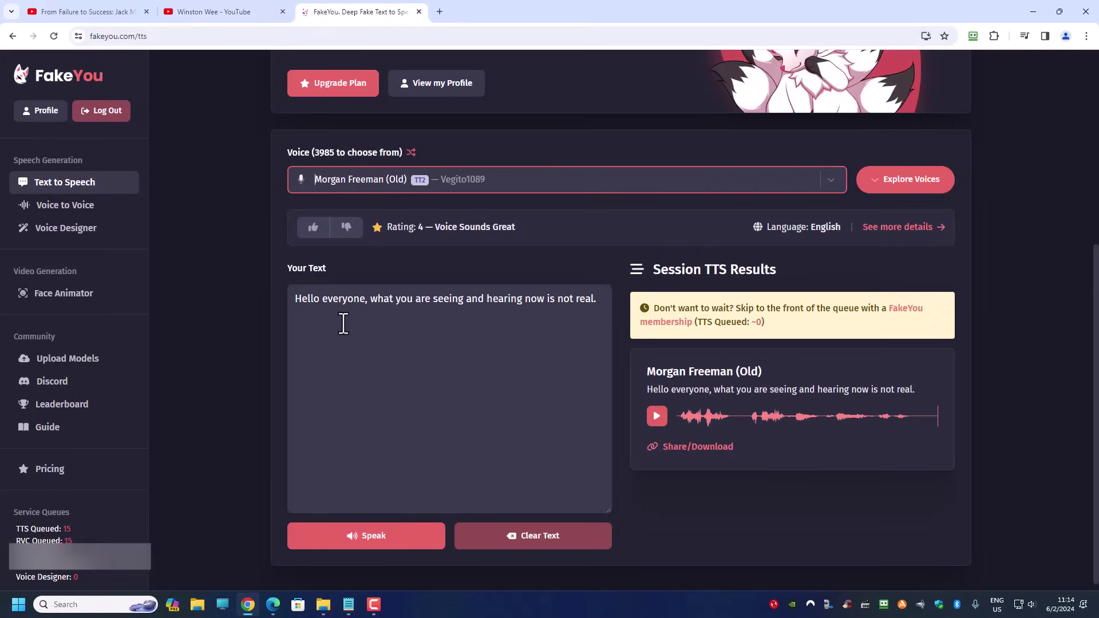
{"action": "left_click", "coordinate": [316, 36]}
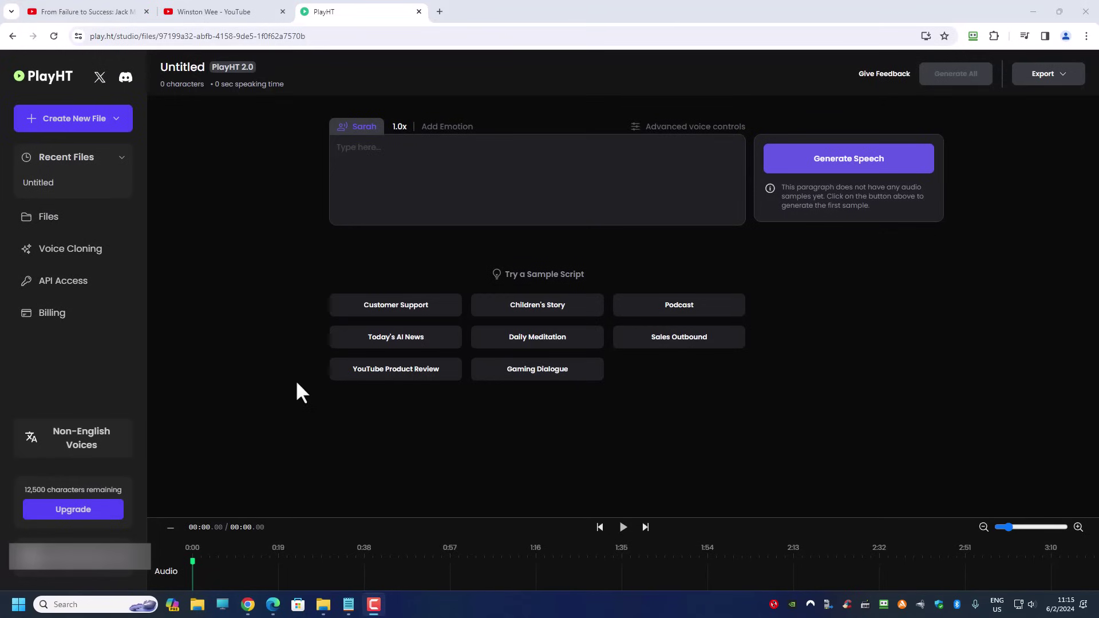
{"action": "left_click", "coordinate": [56, 251]}
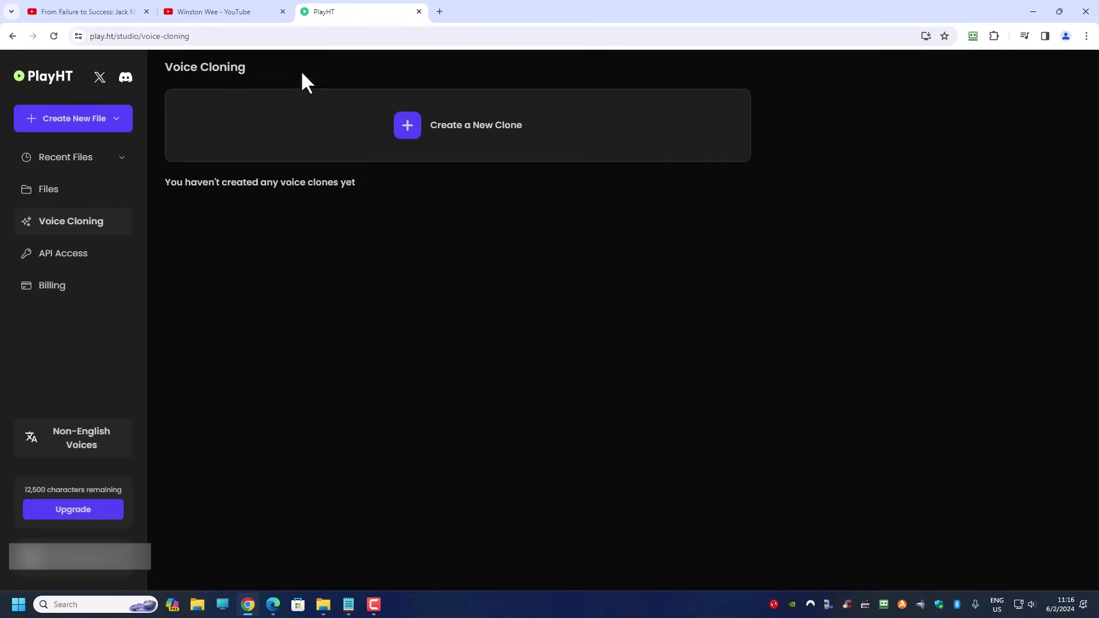
Step: Switch to the open YouTube channel tab and search YouTube for "jack ma"
{"action": "left_click", "coordinate": [235, 16]}
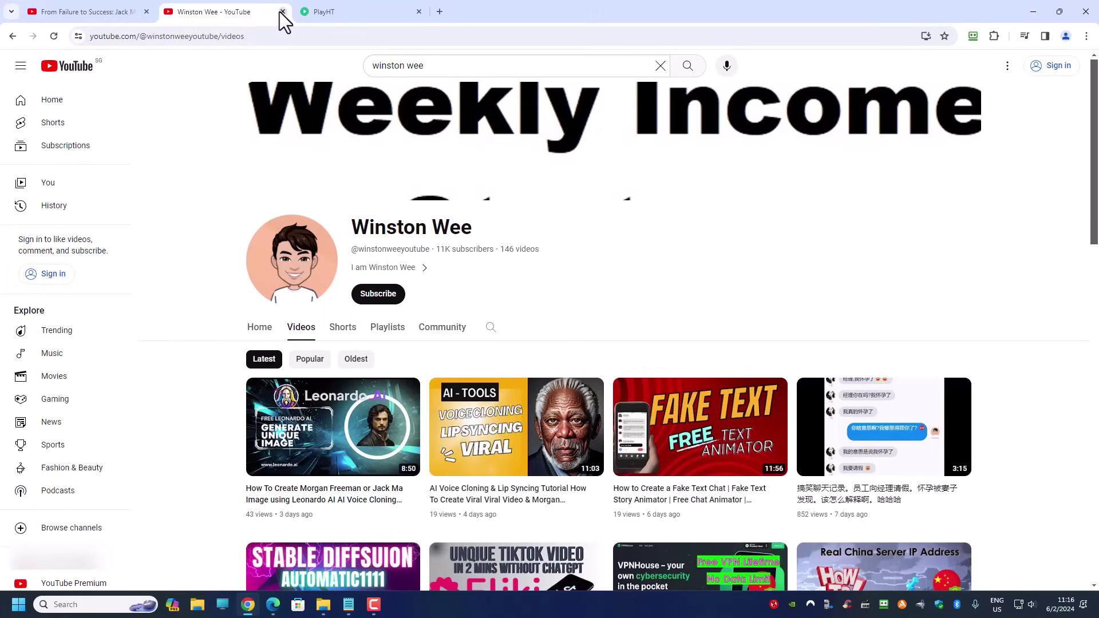
{"action": "left_click_drag", "start_coordinate": [418, 66], "coordinate": [260, 50]}
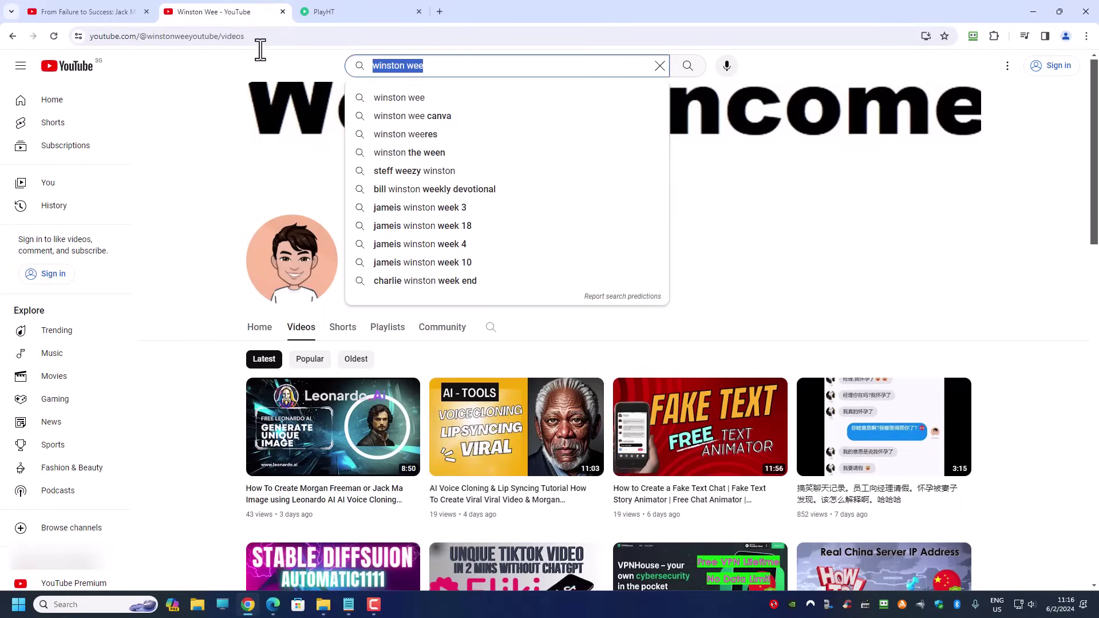
{"action": "type", "text": "jack ma"}
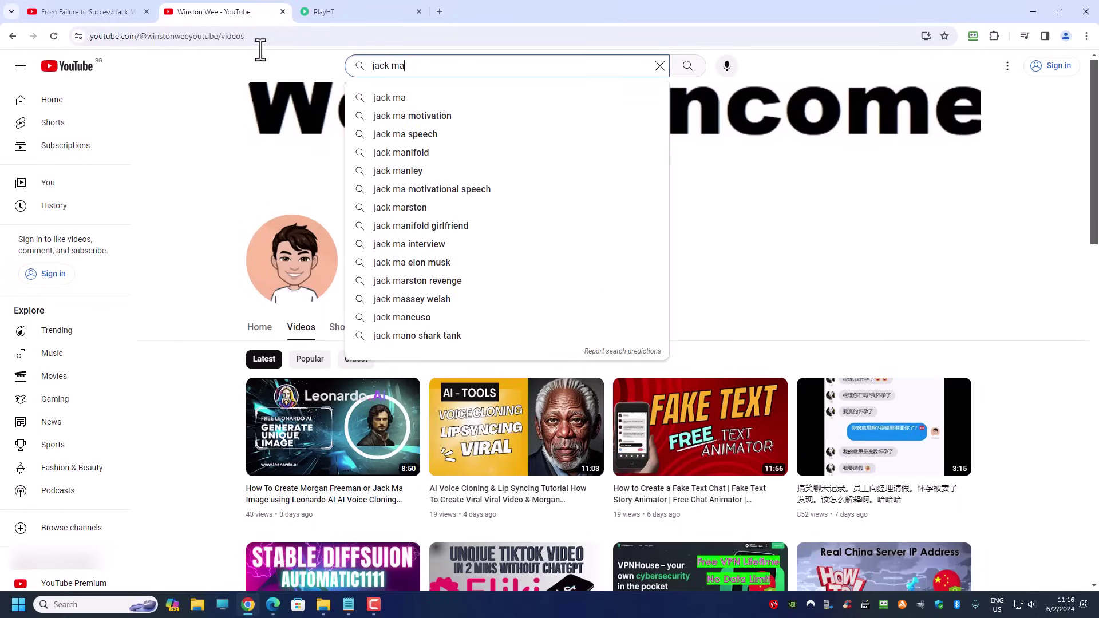
{"action": "key", "text": "Return"}
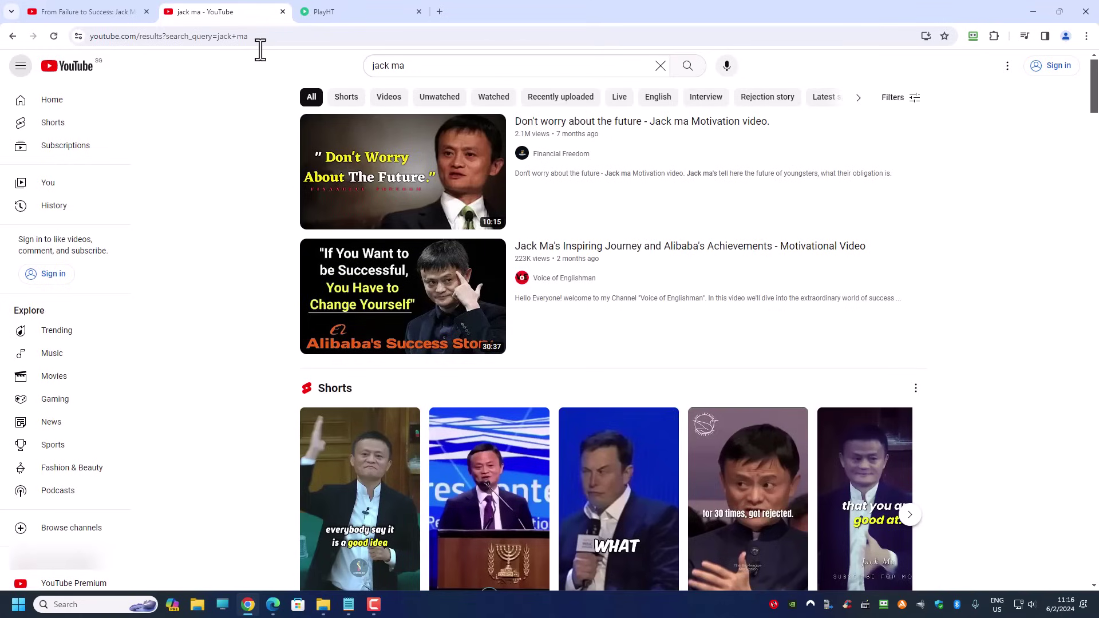
Step: Preview the "Don't worry about the future" video and the "From Failure to Success" speech around 4:20 as possible voice sources, leaving playback paused
{"action": "left_click", "coordinate": [550, 141]}
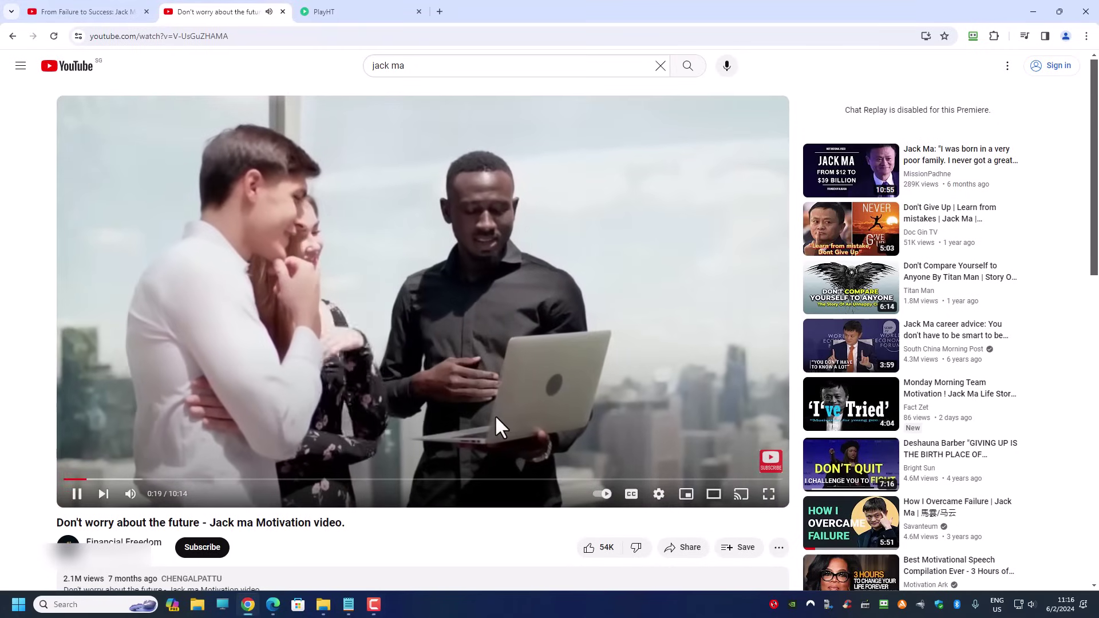
{"action": "left_click", "coordinate": [496, 418]}
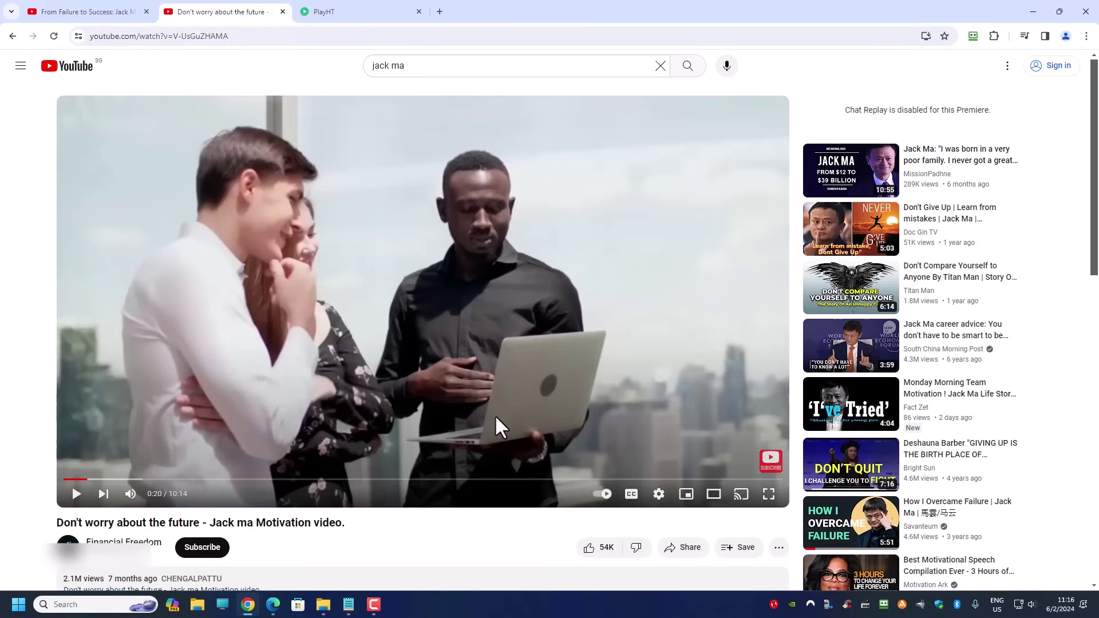
{"action": "key", "text": "alt+Left"}
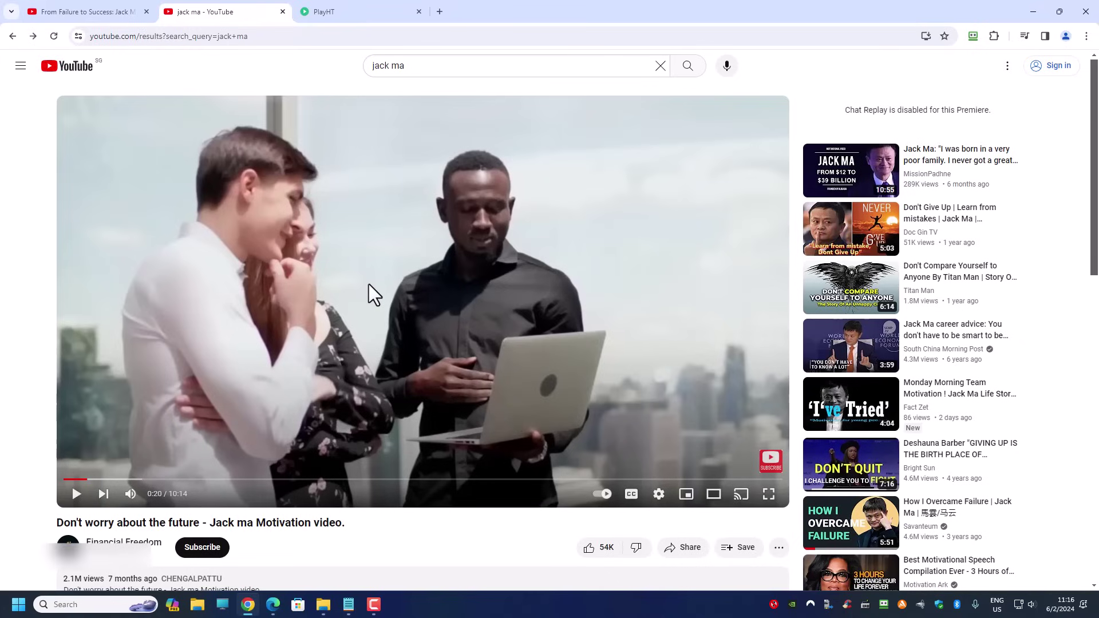
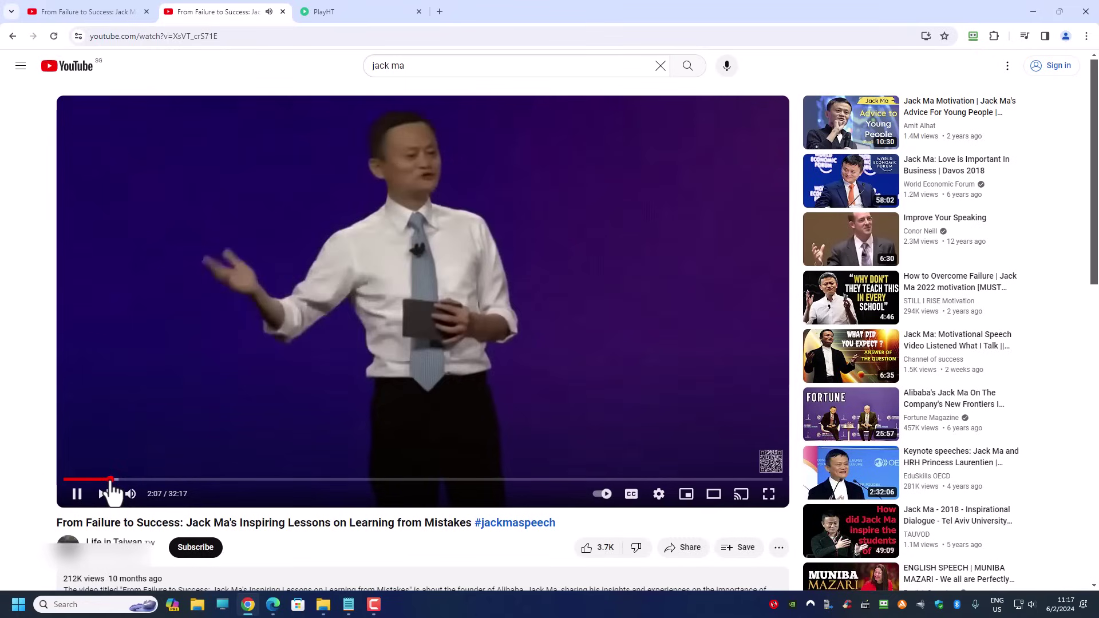
{"action": "left_click", "coordinate": [158, 479]}
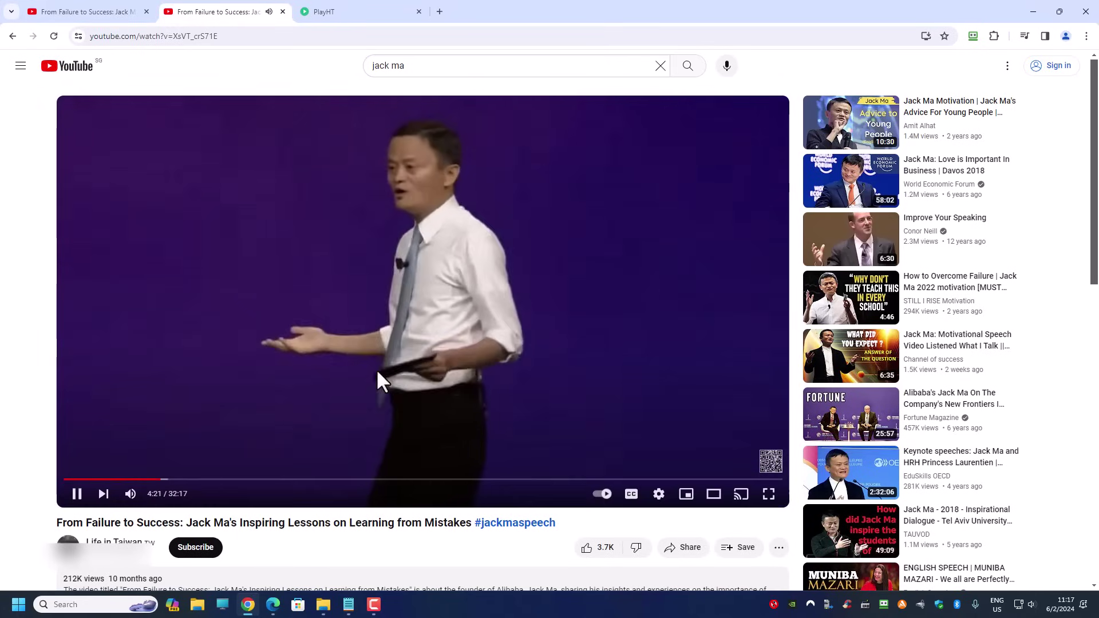
{"action": "left_click", "coordinate": [569, 356]}
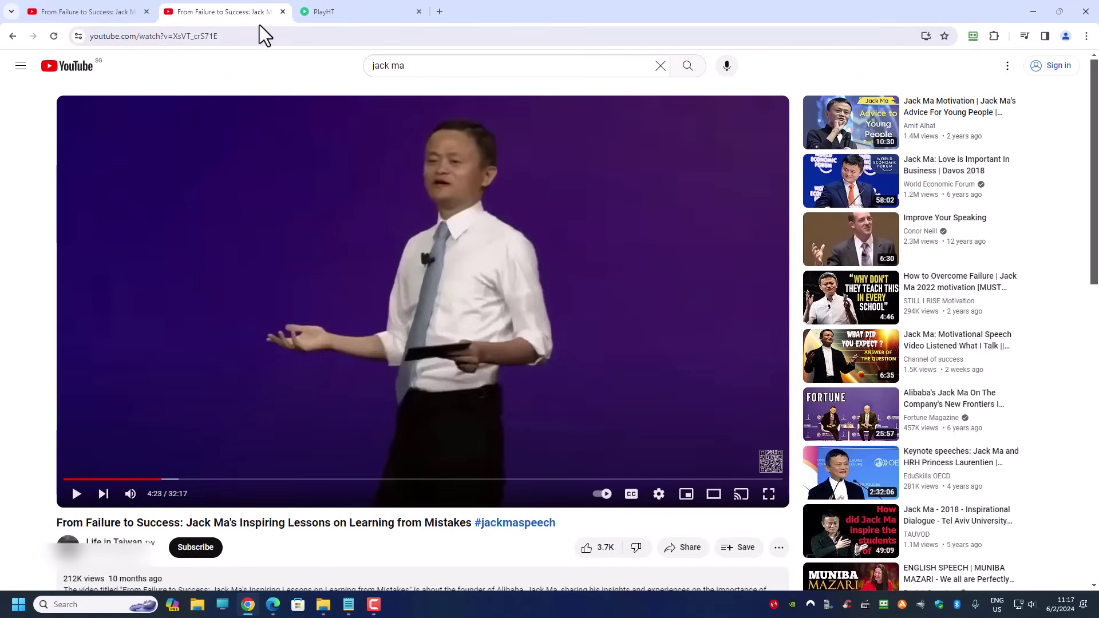
Step: Minimize the browser, move the Scripts.txt window clear of the desktop files, and launch CapCut from the desktop
{"action": "left_click", "coordinate": [1033, 11]}
{"action": "left_click_drag", "start_coordinate": [629, 23], "coordinate": [712, 132]}
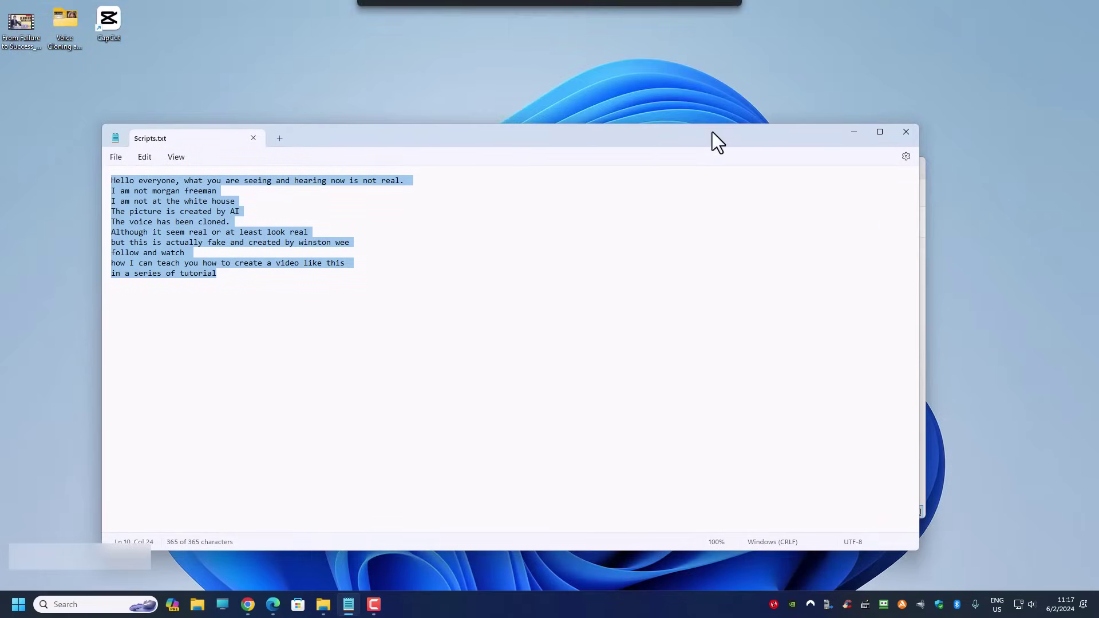
{"action": "left_click", "coordinate": [17, 35]}
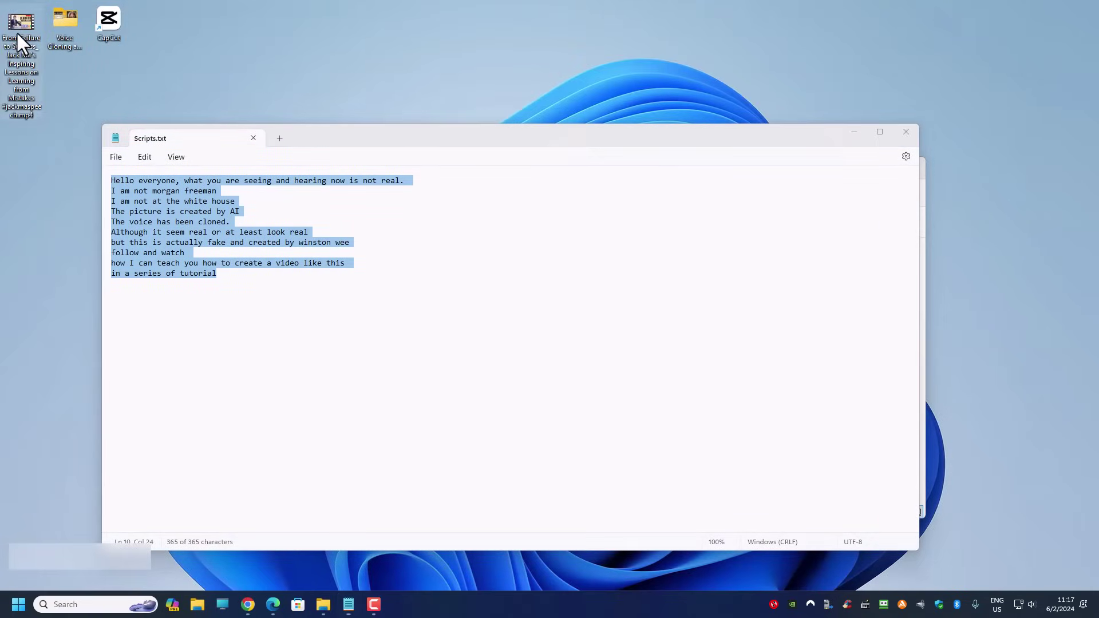
{"action": "left_click", "coordinate": [105, 25]}
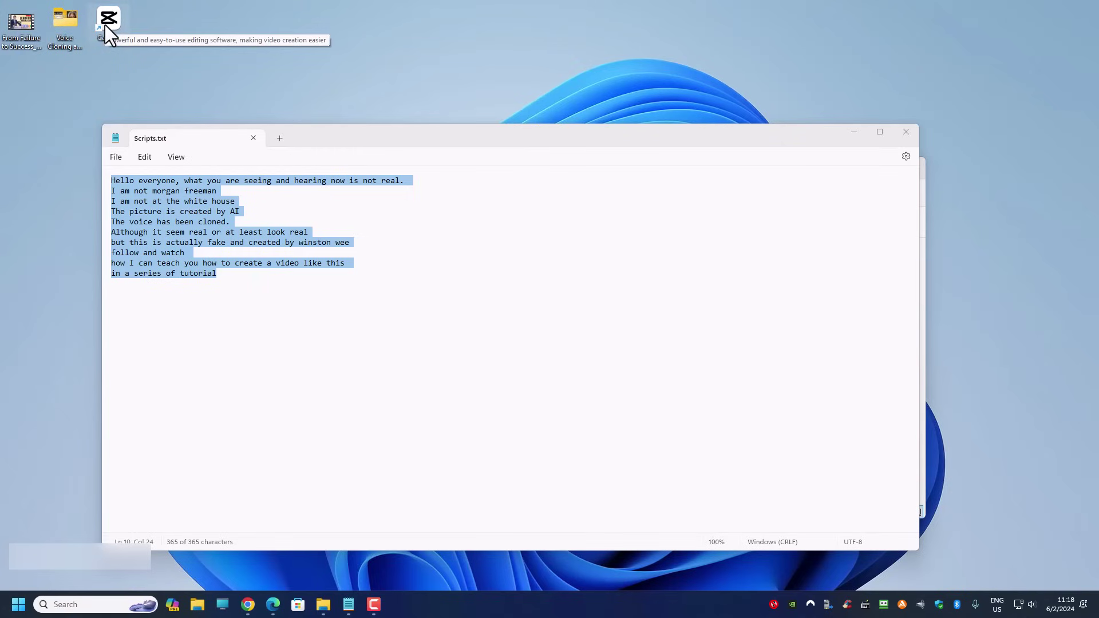
{"action": "double_click", "coordinate": [105, 26]}
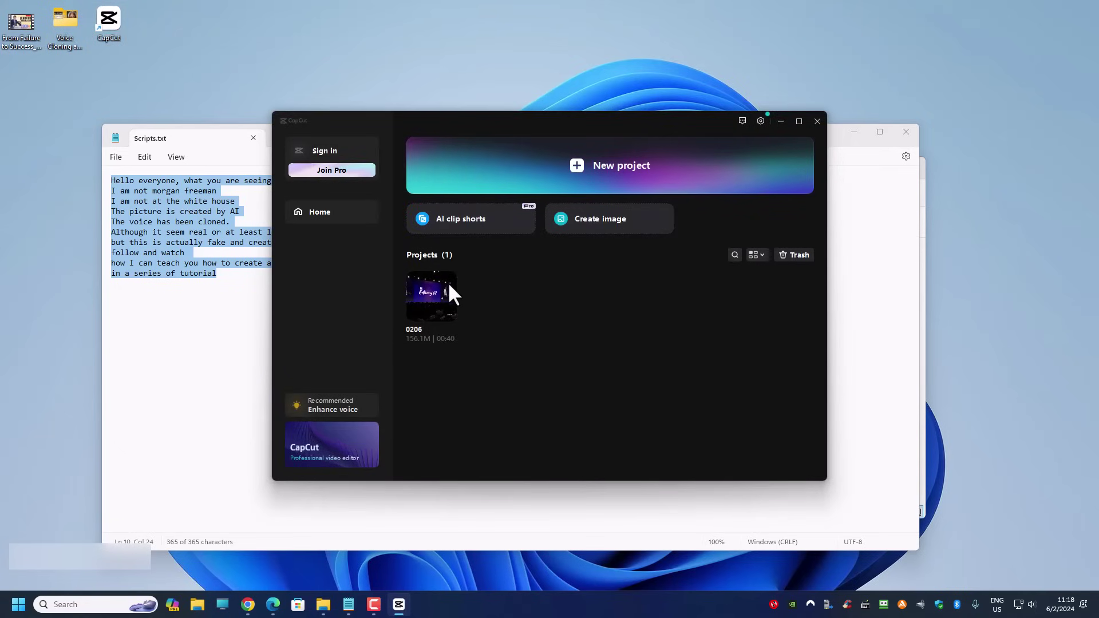
Step: Move the existing 0206 project to the Trash
{"action": "left_click", "coordinate": [450, 313]}
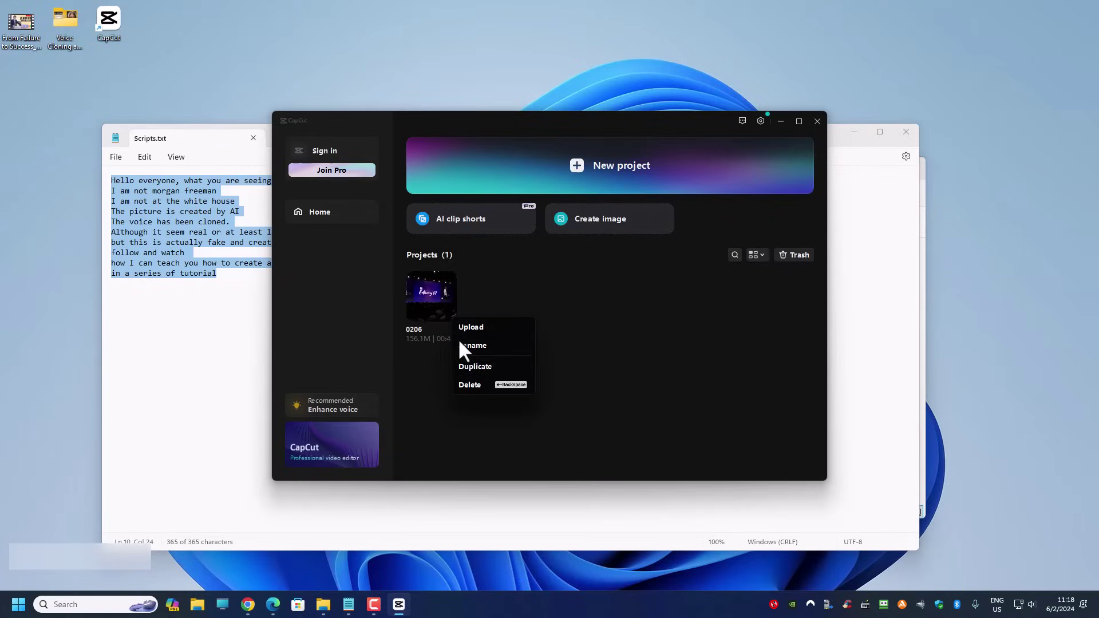
{"action": "left_click", "coordinate": [469, 386]}
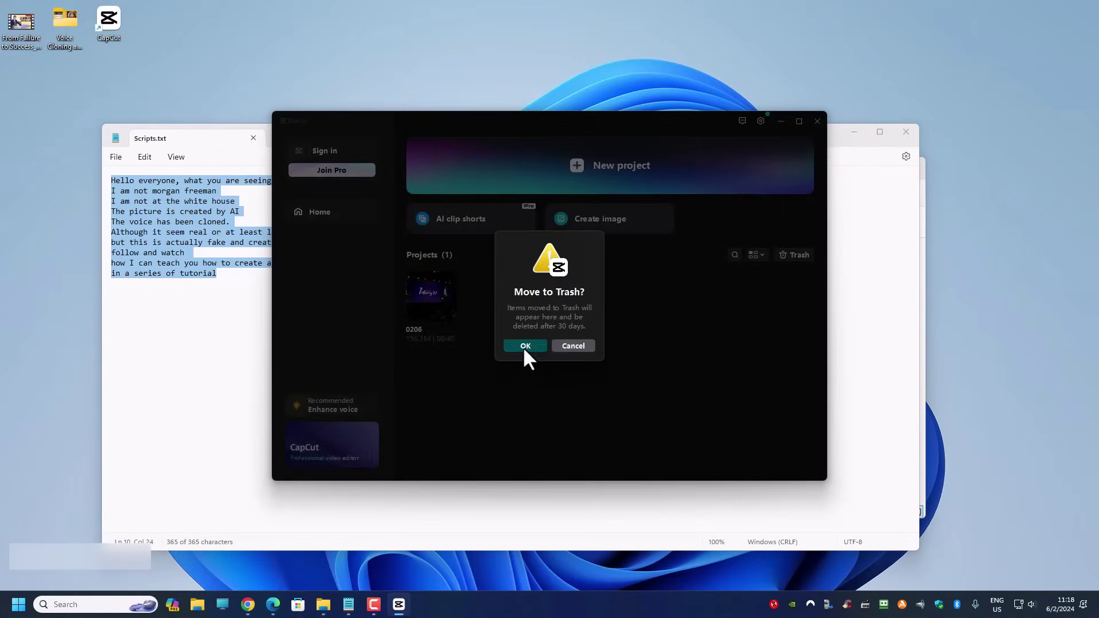
{"action": "left_click", "coordinate": [523, 346]}
Step: Create a new project and add the desktop "From Failure to Success" video to its timeline, keeping the editor maximized
{"action": "left_click", "coordinate": [588, 163]}
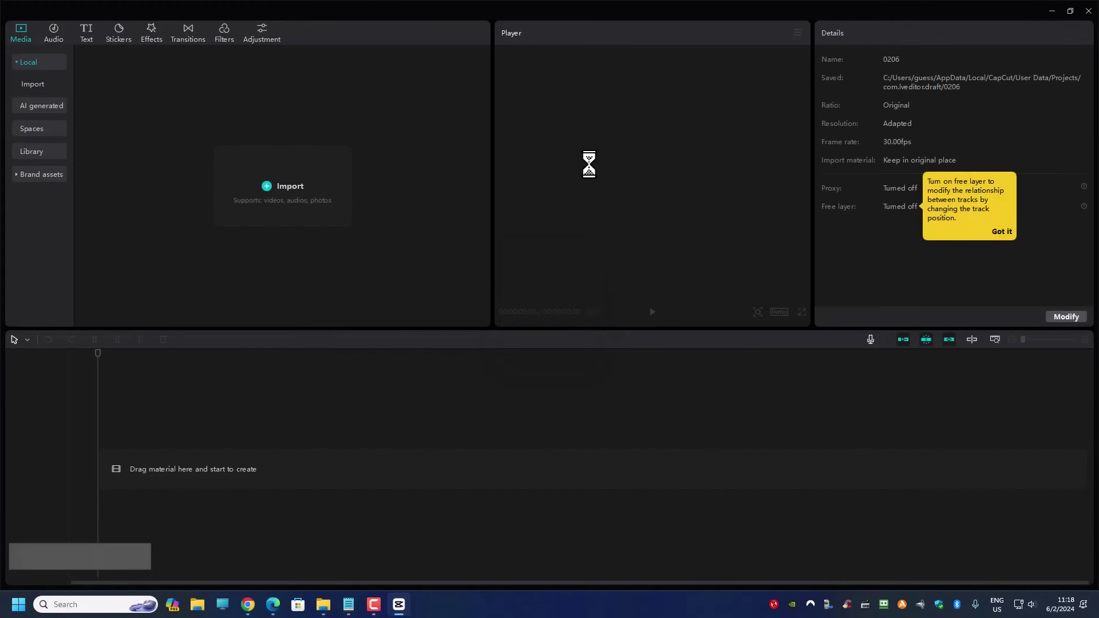
{"action": "double_click", "coordinate": [463, 10]}
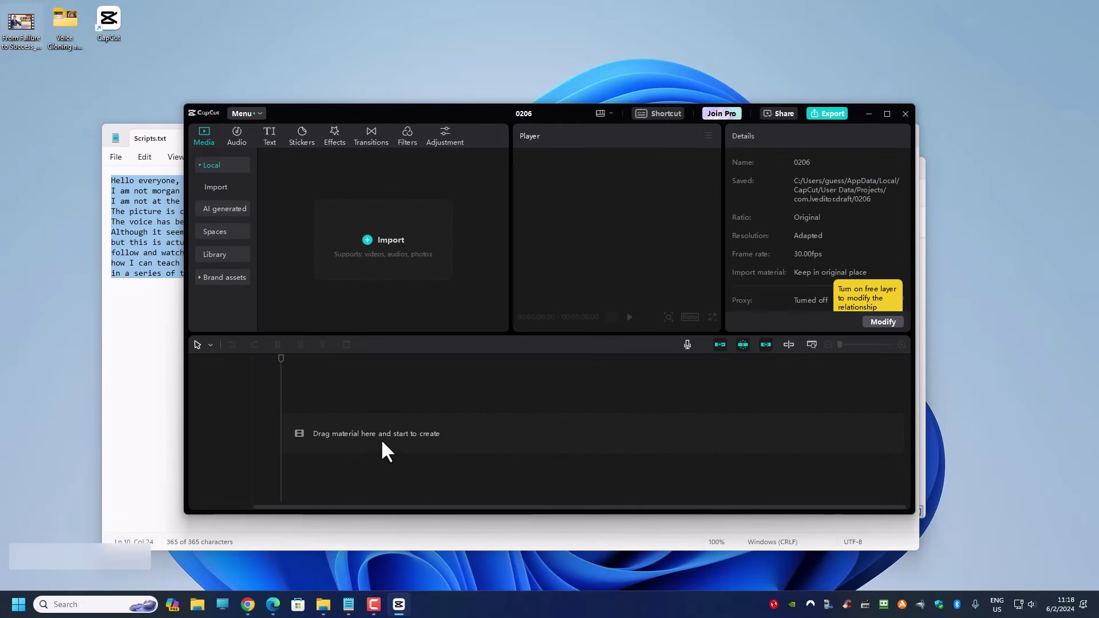
{"action": "left_click_drag", "start_coordinate": [381, 441], "coordinate": [380, 442]}
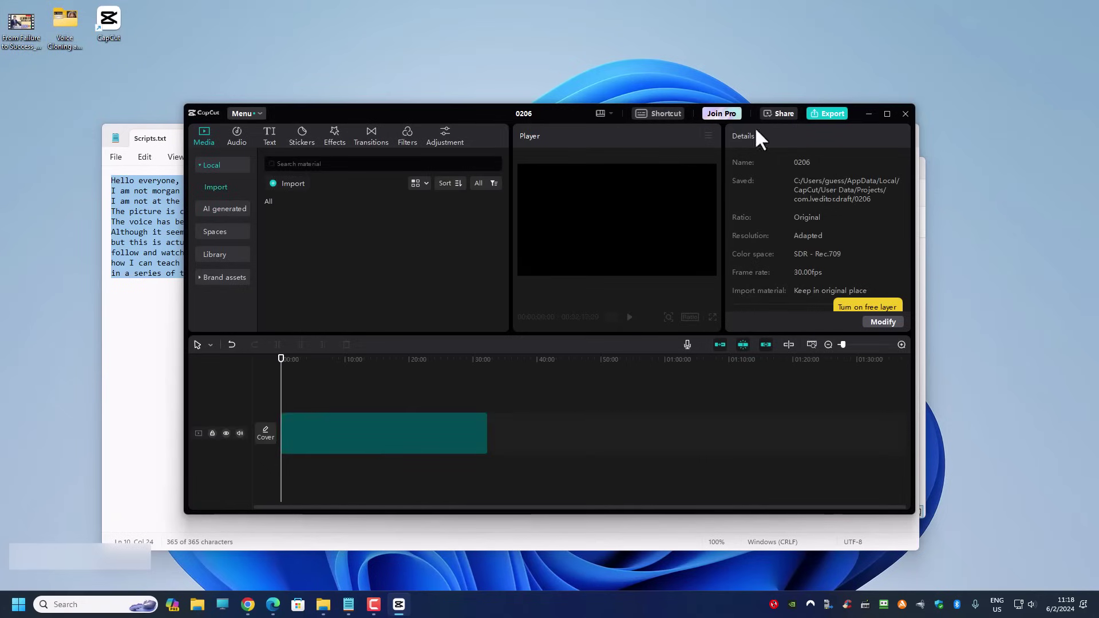
{"action": "left_click", "coordinate": [887, 113]}
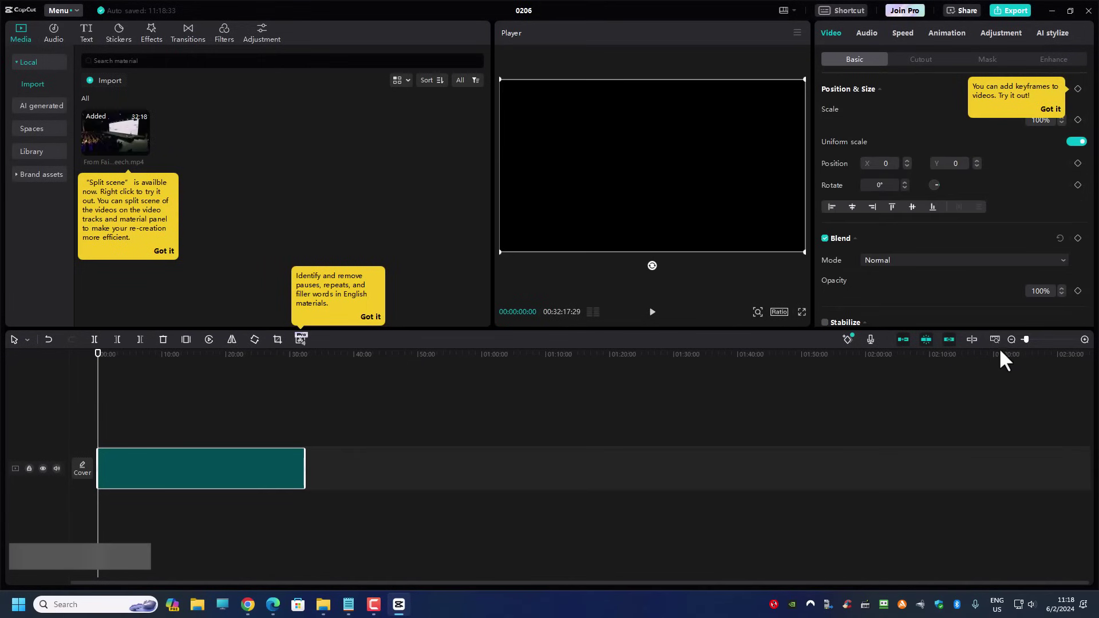
Step: Play the clip from its beginning and around the one-minute mark to locate where the speech starts
{"action": "left_click", "coordinate": [1085, 340]}
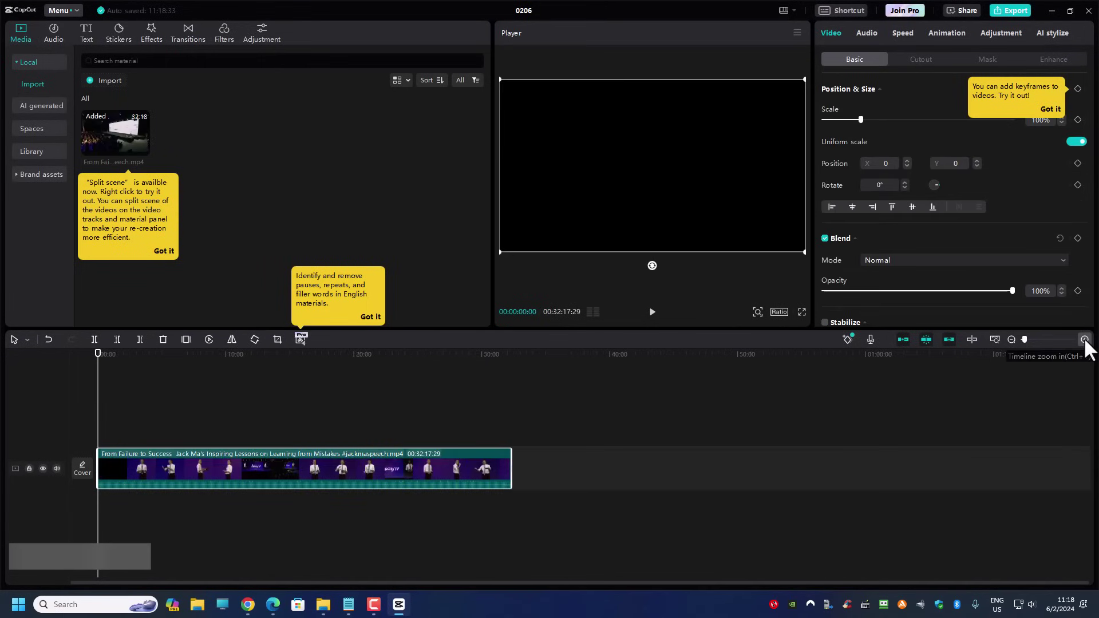
{"action": "left_click", "coordinate": [1084, 340]}
{"action": "left_click", "coordinate": [1085, 340]}
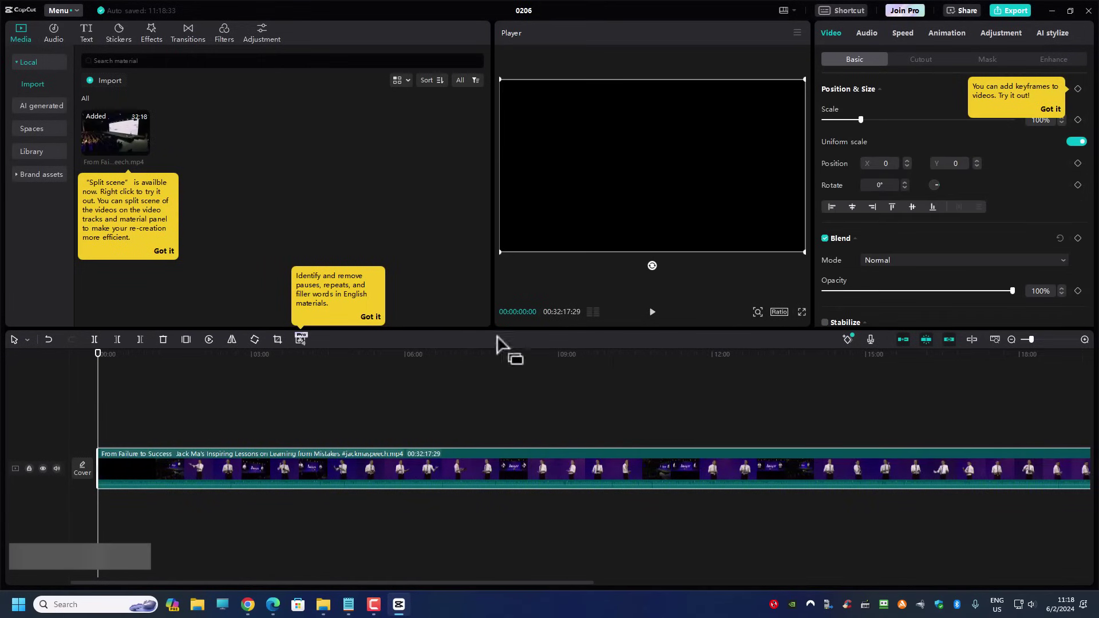
{"action": "left_click", "coordinate": [652, 313]}
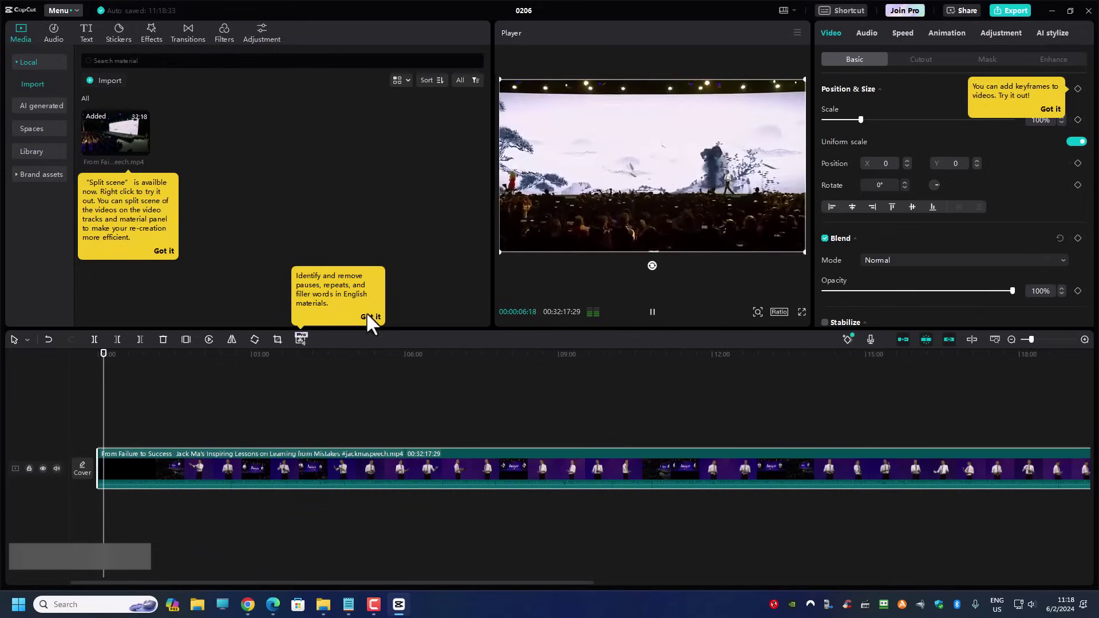
{"action": "left_click", "coordinate": [147, 355]}
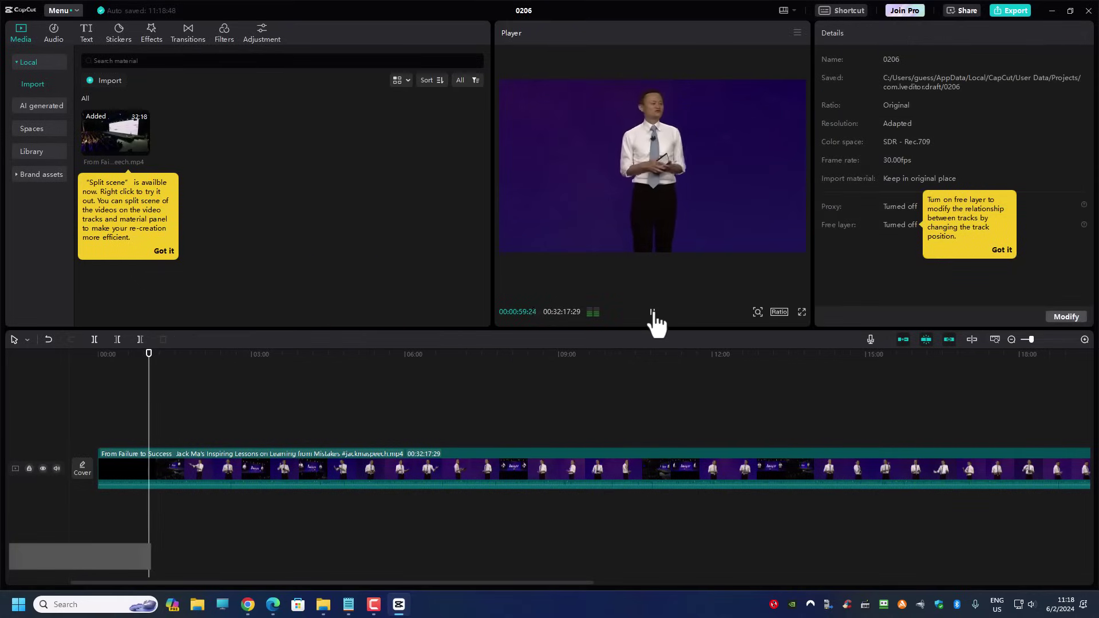
{"action": "left_click", "coordinate": [1084, 339]}
{"action": "left_click", "coordinate": [1084, 339]}
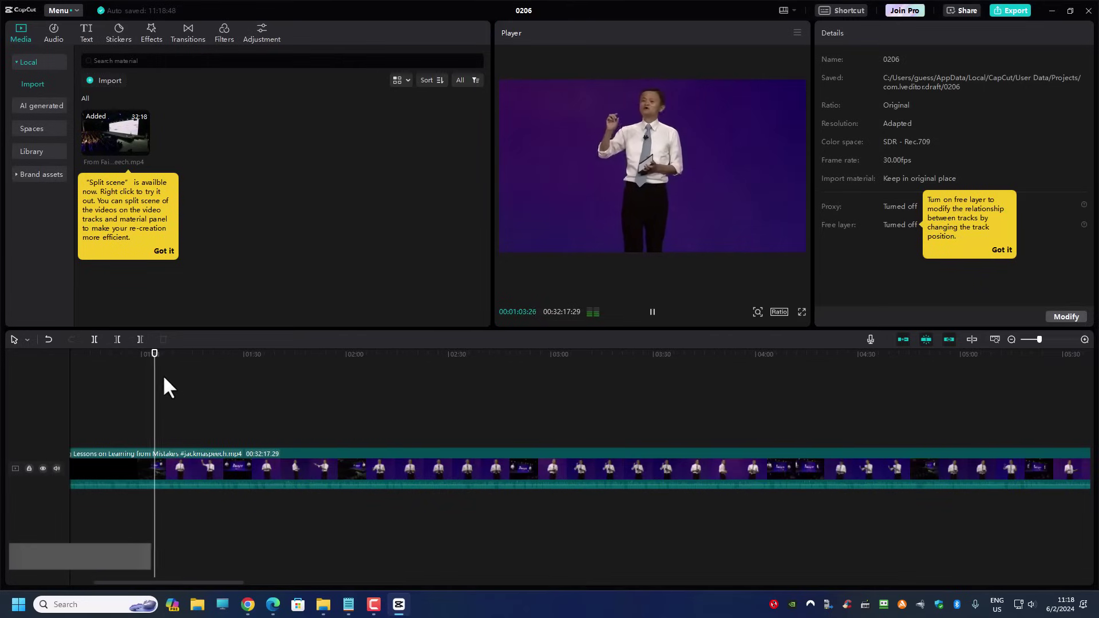
{"action": "left_click", "coordinate": [145, 355]}
{"action": "left_click", "coordinate": [652, 312]}
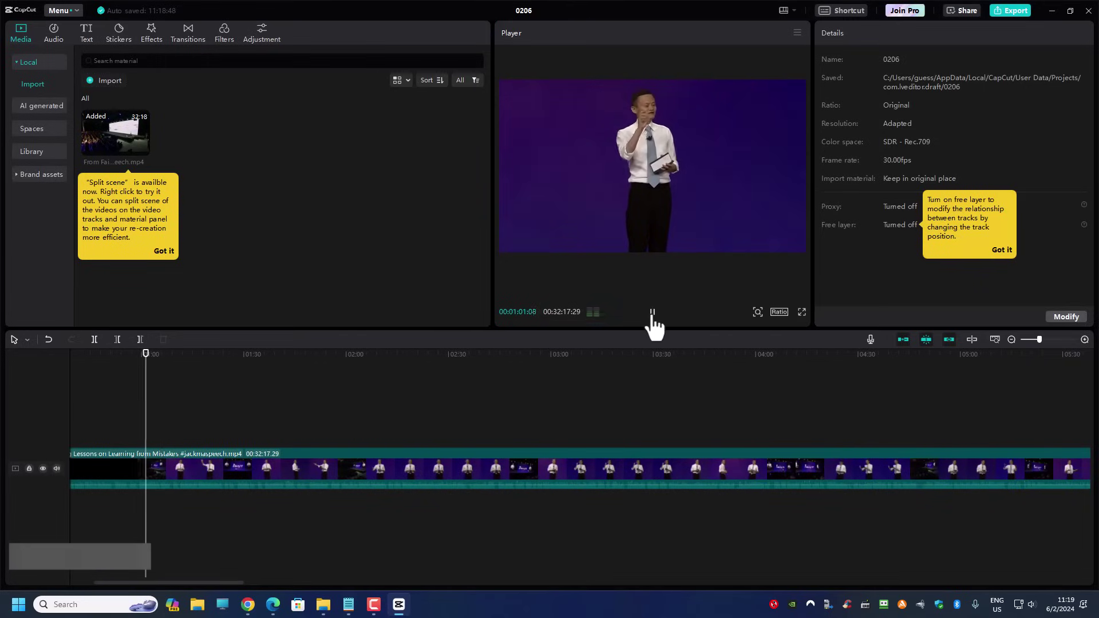
Step: Split the clip at 00:00:58:19 and delete the section before the cut
{"action": "left_click", "coordinate": [1084, 340]}
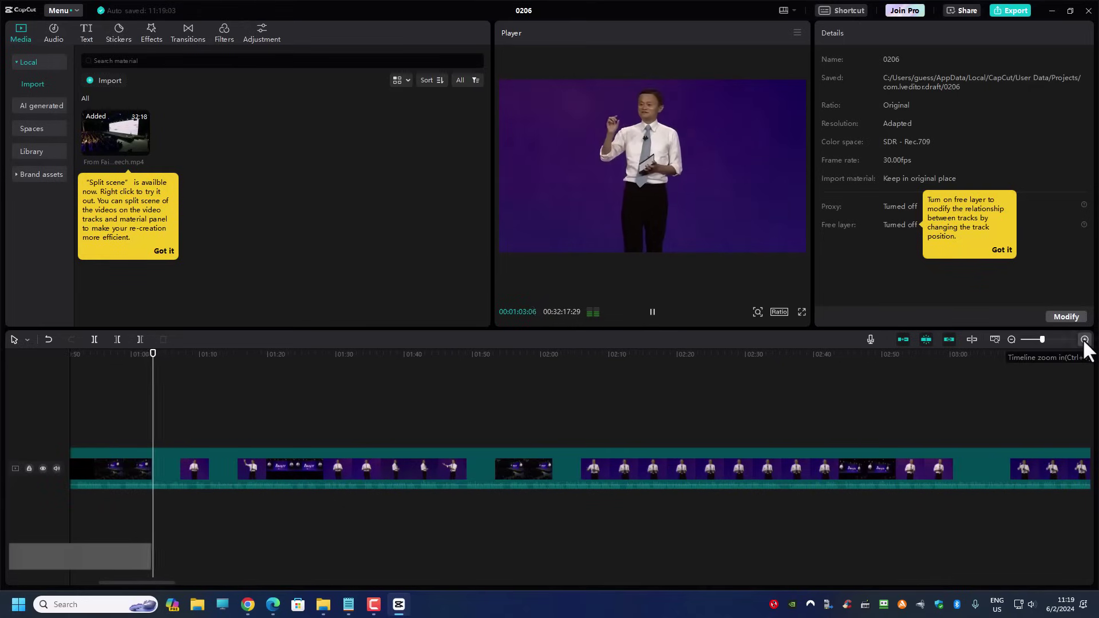
{"action": "left_click", "coordinate": [128, 355]}
{"action": "left_click_drag", "start_coordinate": [130, 364], "coordinate": [122, 364]}
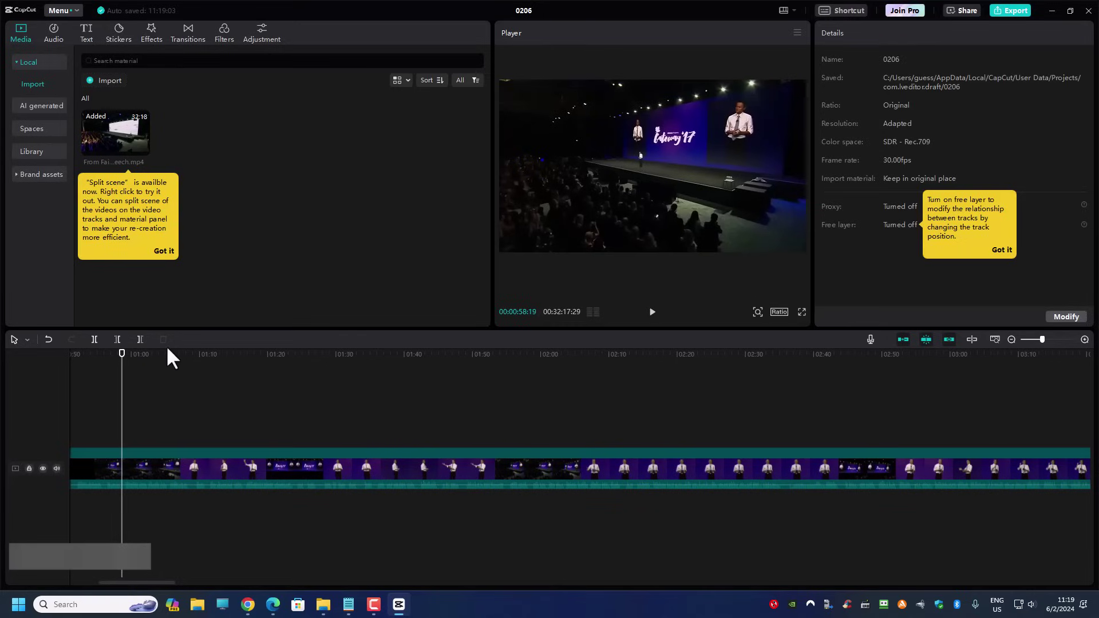
{"action": "left_click", "coordinate": [92, 339]}
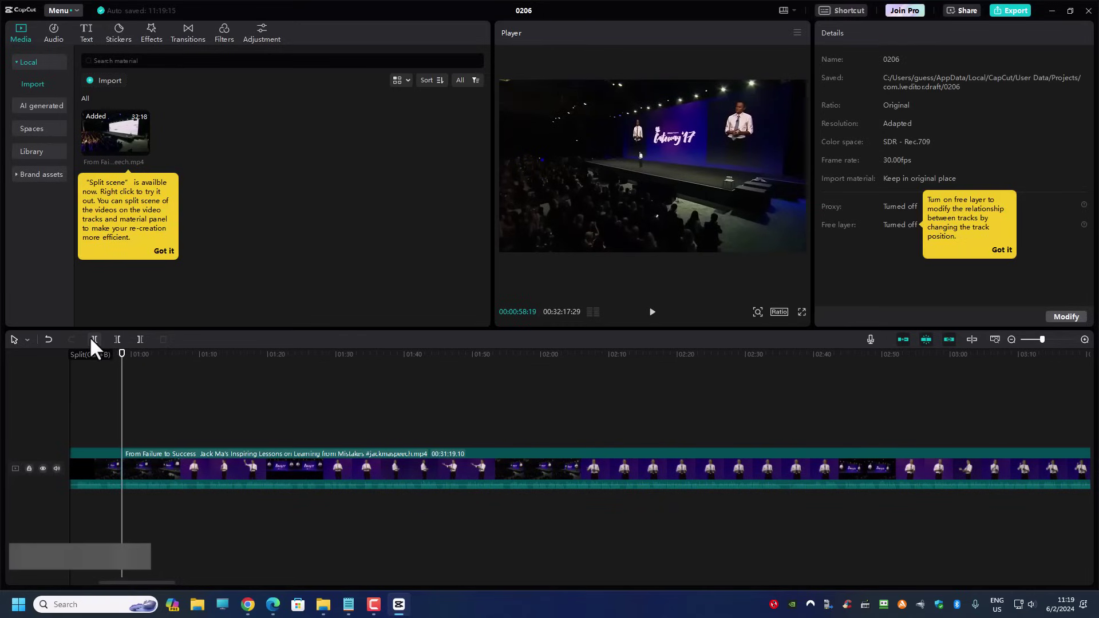
{"action": "left_click", "coordinate": [95, 479]}
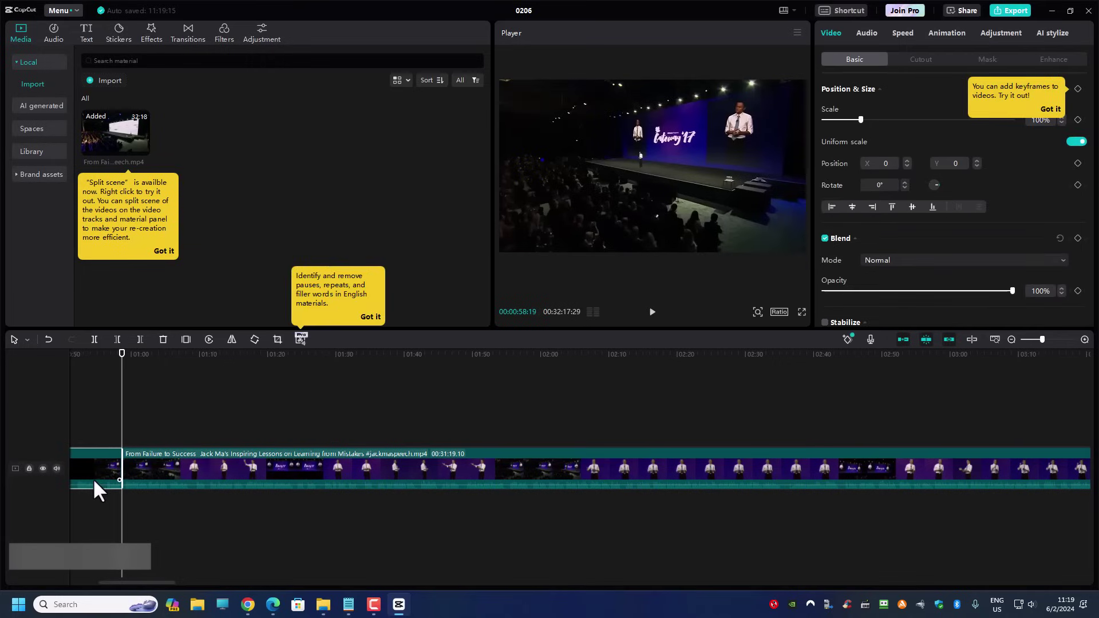
{"action": "key", "text": "Delete"}
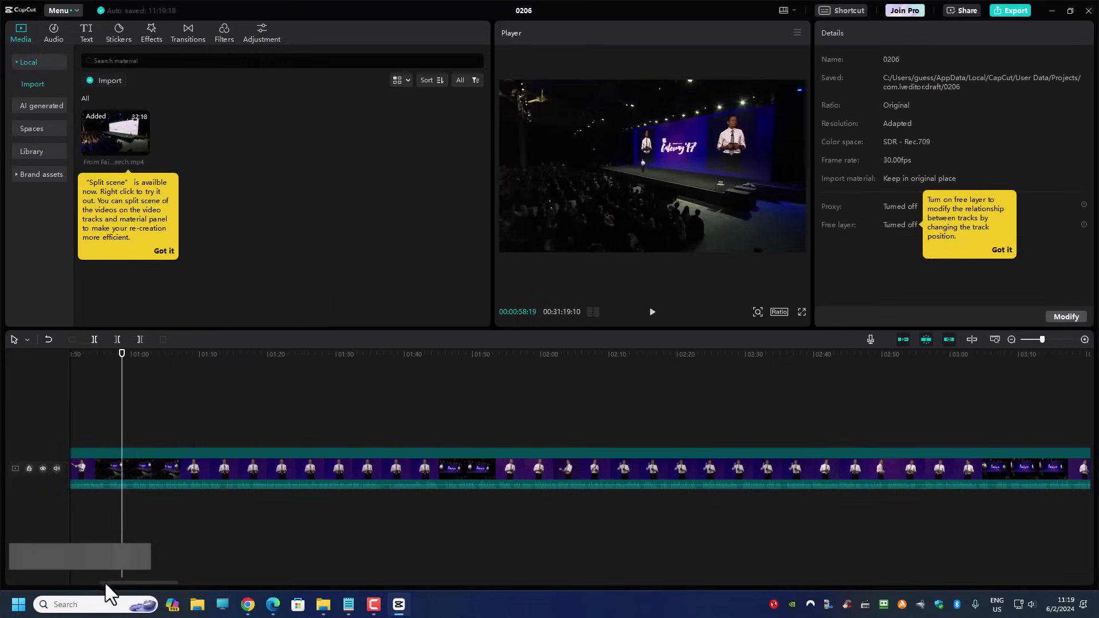
Step: Play the trimmed clip from its start and pause it at 00:00:59:29
{"action": "left_click_drag", "start_coordinate": [111, 583], "coordinate": [30, 578]}
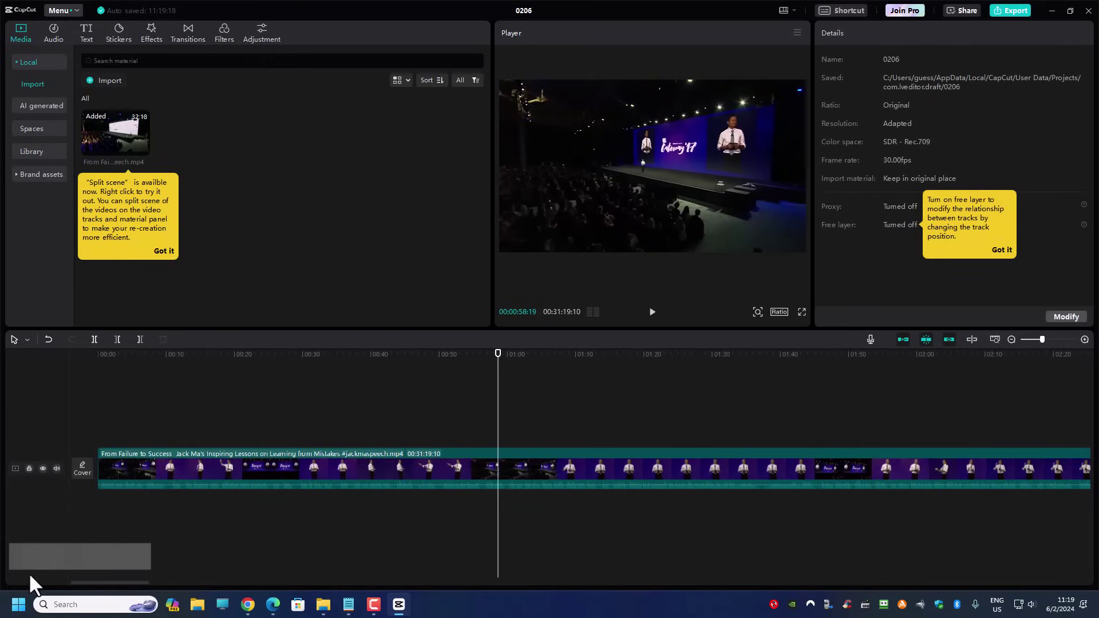
{"action": "left_click", "coordinate": [100, 354]}
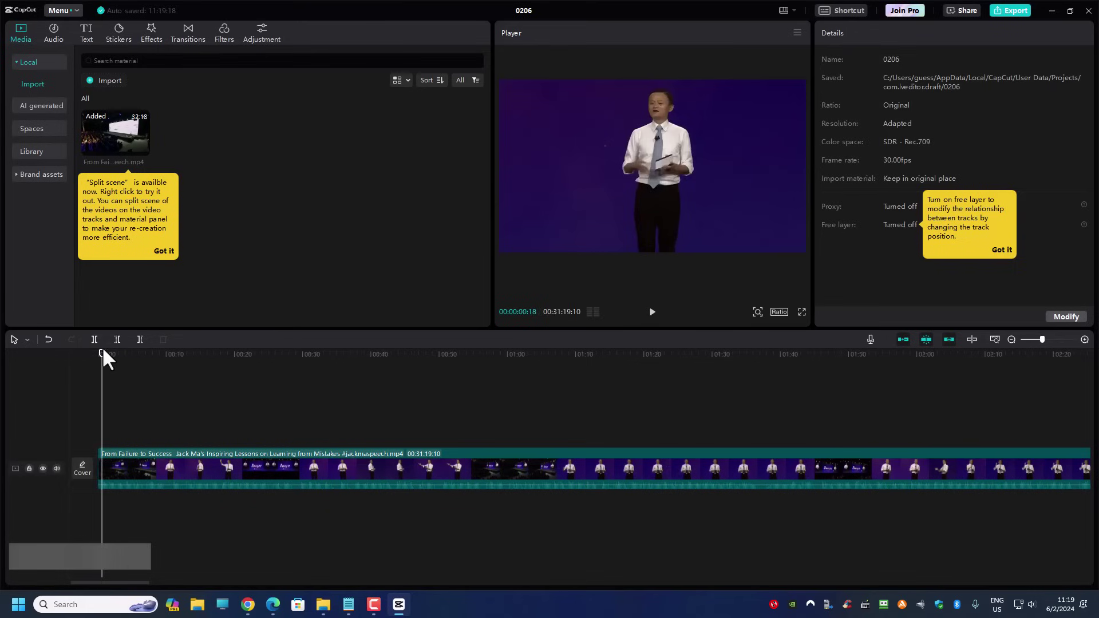
{"action": "left_click", "coordinate": [653, 313]}
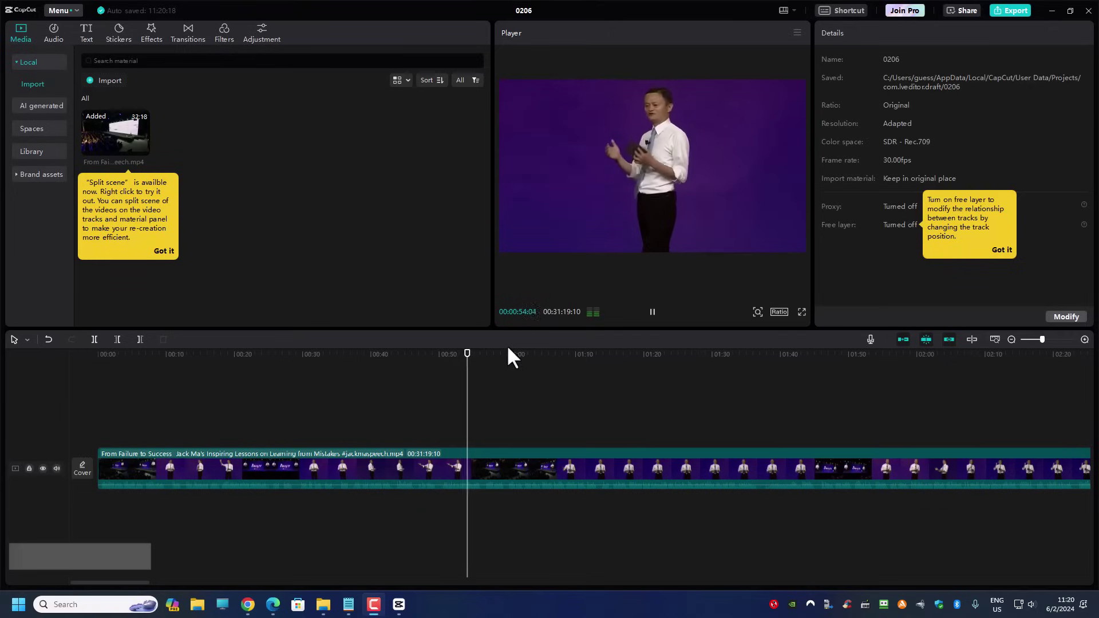
{"action": "left_click", "coordinate": [652, 312]}
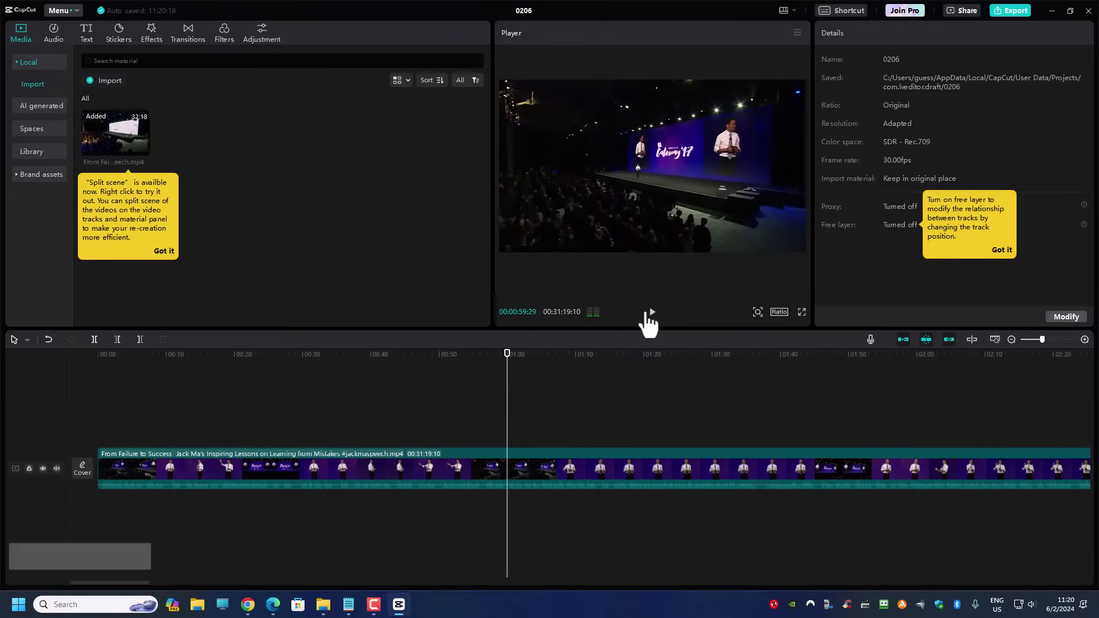
Step: Split the clip at 00:00:59:24 and delete the section after the cut
{"action": "left_click", "coordinate": [507, 362]}
{"action": "left_click_drag", "start_coordinate": [507, 362], "coordinate": [506, 362]}
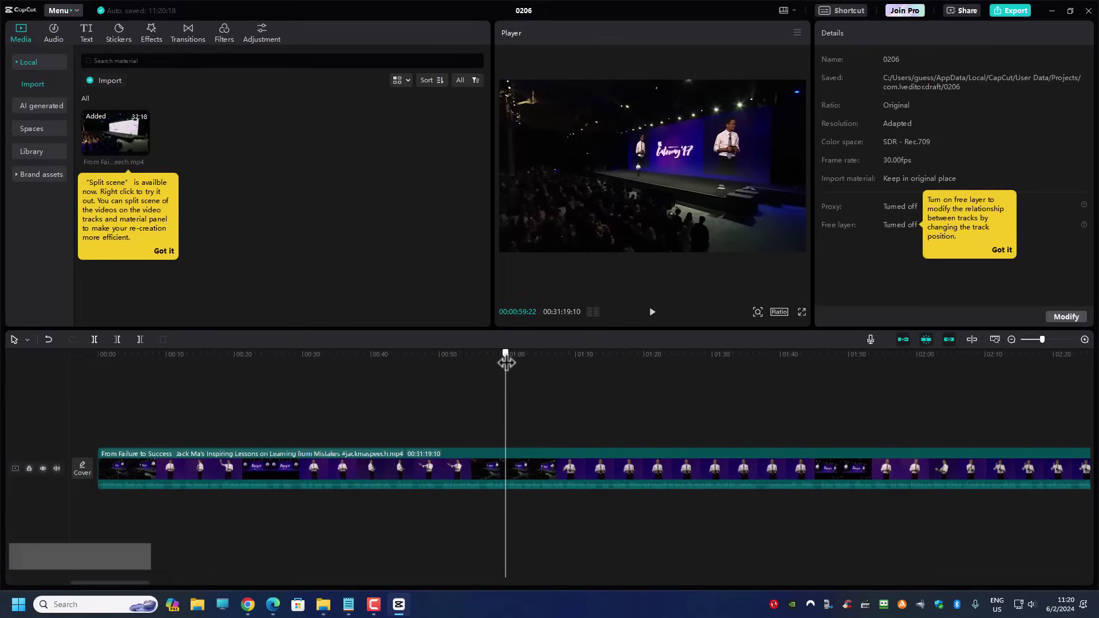
{"action": "left_click", "coordinate": [95, 340]}
{"action": "left_click", "coordinate": [602, 477]}
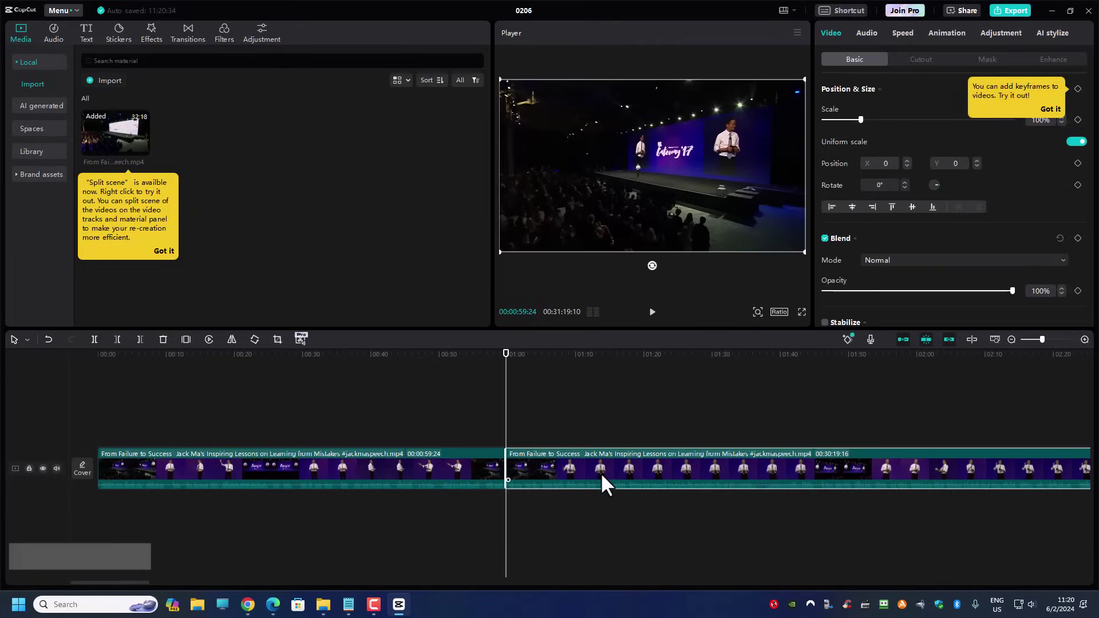
{"action": "key", "text": "Delete"}
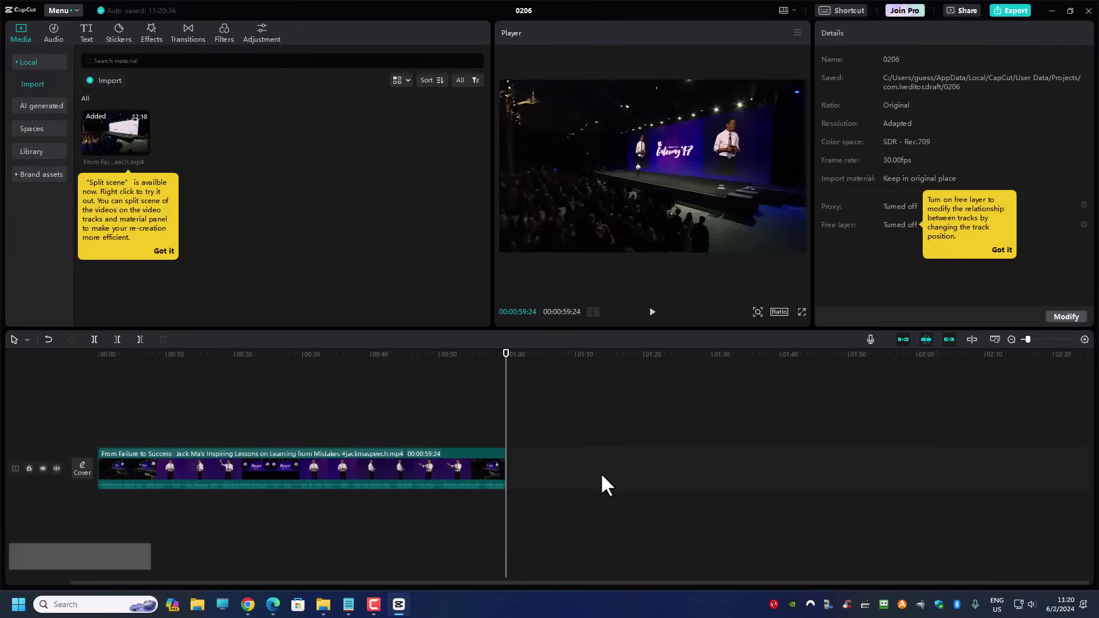
Step: Export the trimmed clip as a 1080P mp4 video with audio export enabled in MP3 format
{"action": "left_click", "coordinate": [182, 468]}
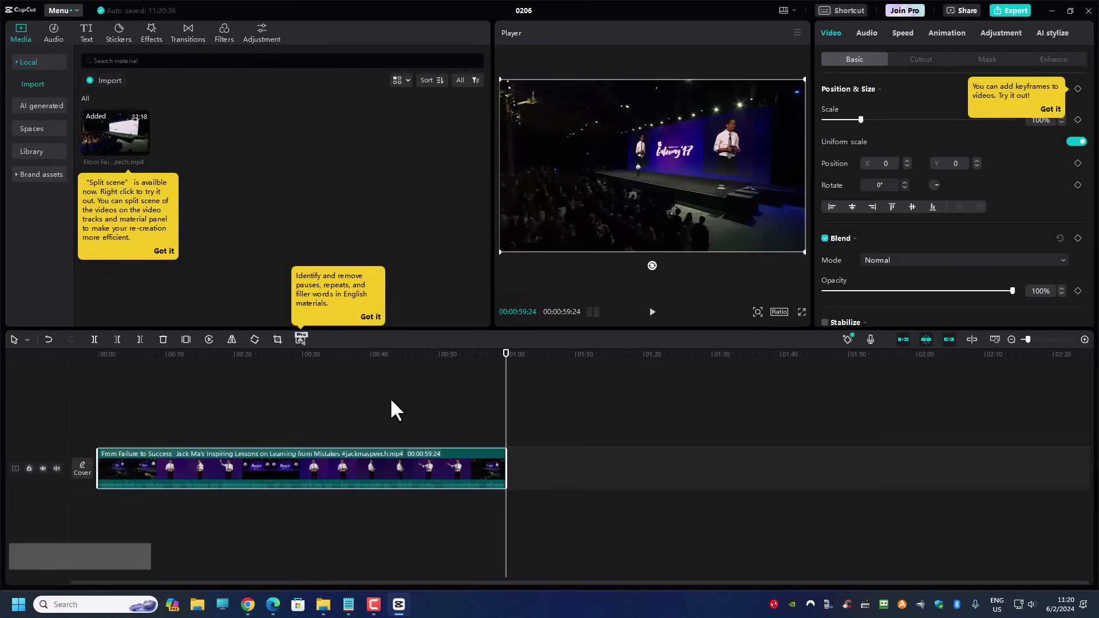
{"action": "left_click", "coordinate": [1006, 9]}
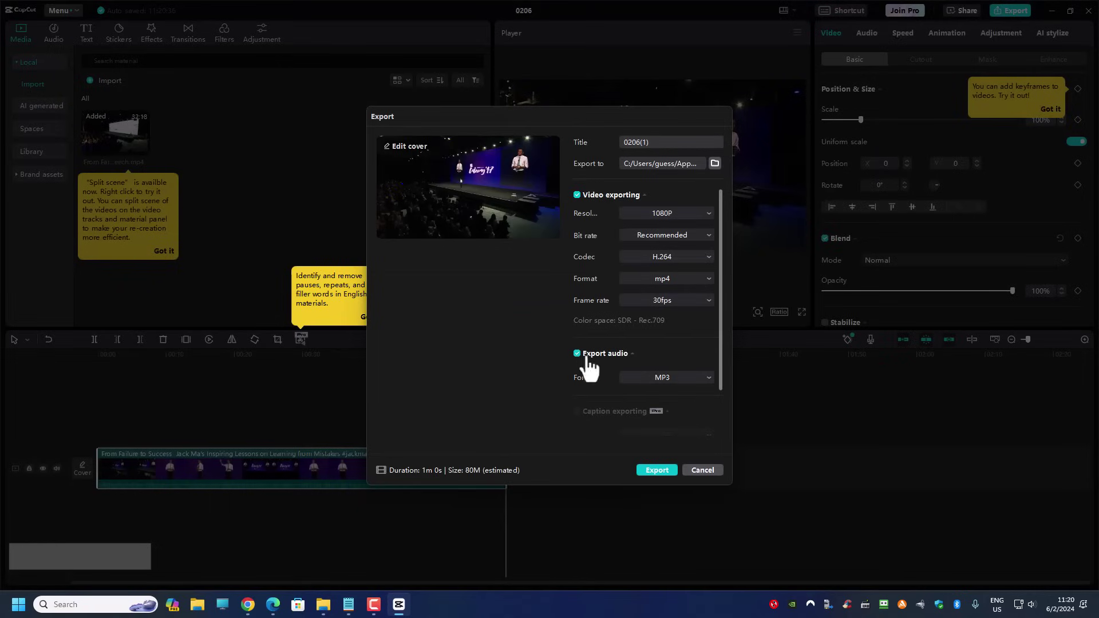
{"action": "left_click", "coordinate": [578, 354]}
{"action": "left_click", "coordinate": [578, 354]}
{"action": "left_click", "coordinate": [658, 468]}
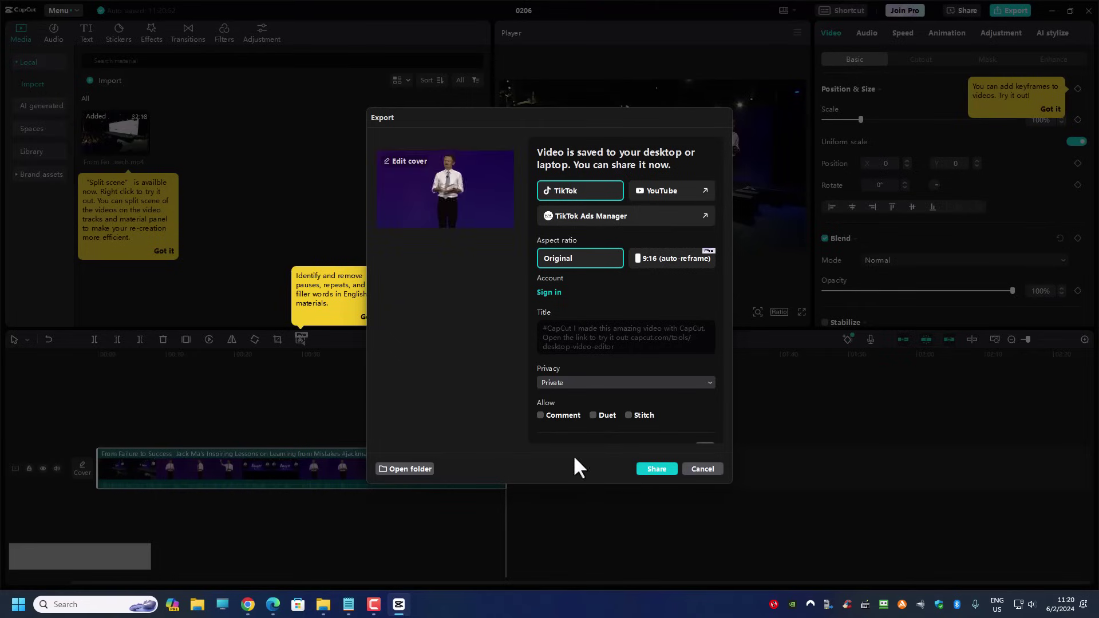
Step: Open the folder holding the exported files, then dismiss the export dialog and close the project and CapCut
{"action": "left_click", "coordinate": [385, 216]}
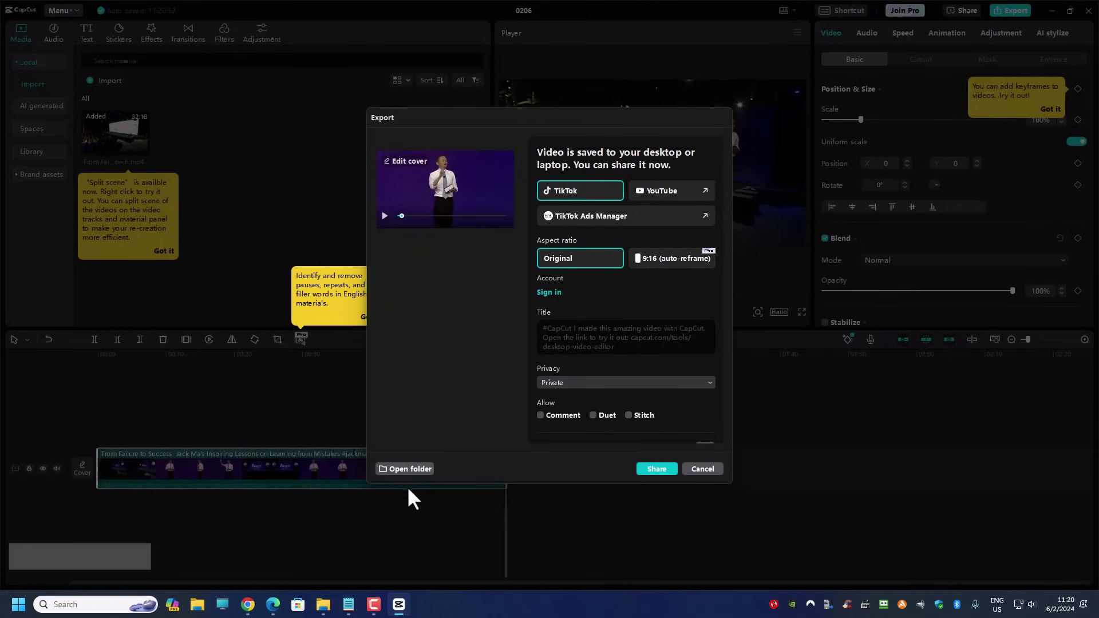
{"action": "left_click", "coordinate": [410, 470]}
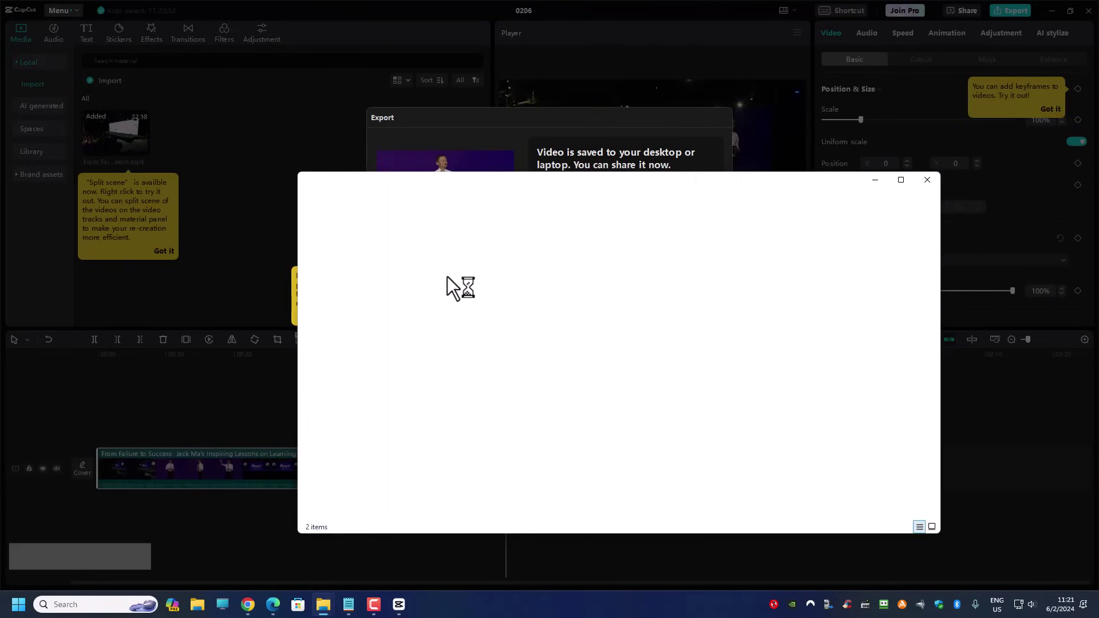
{"action": "left_click", "coordinate": [612, 123]}
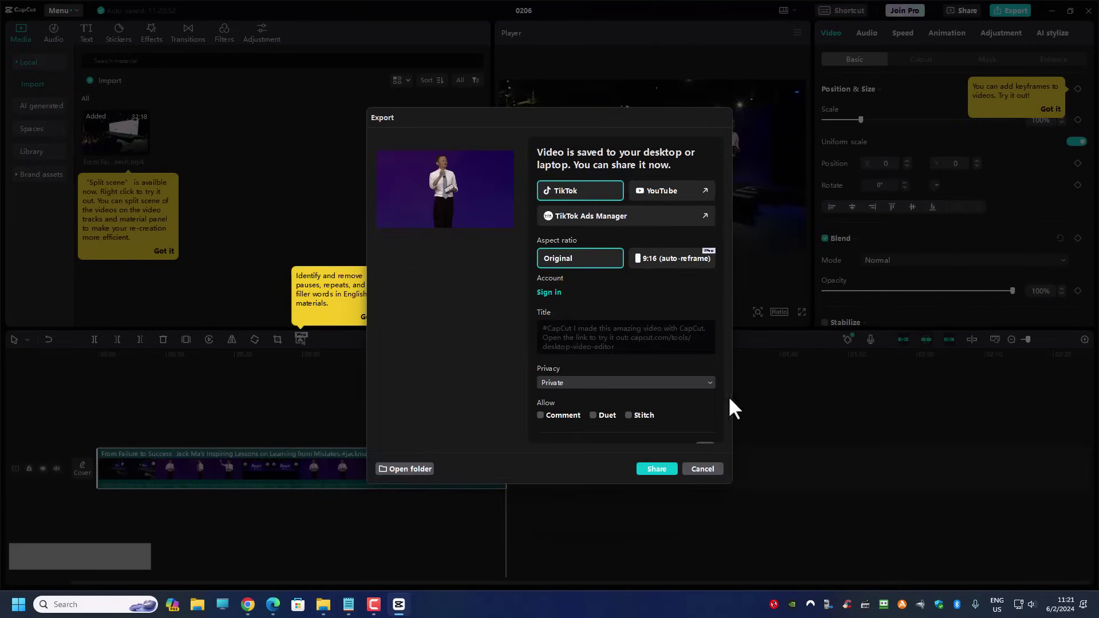
{"action": "left_click", "coordinate": [702, 468]}
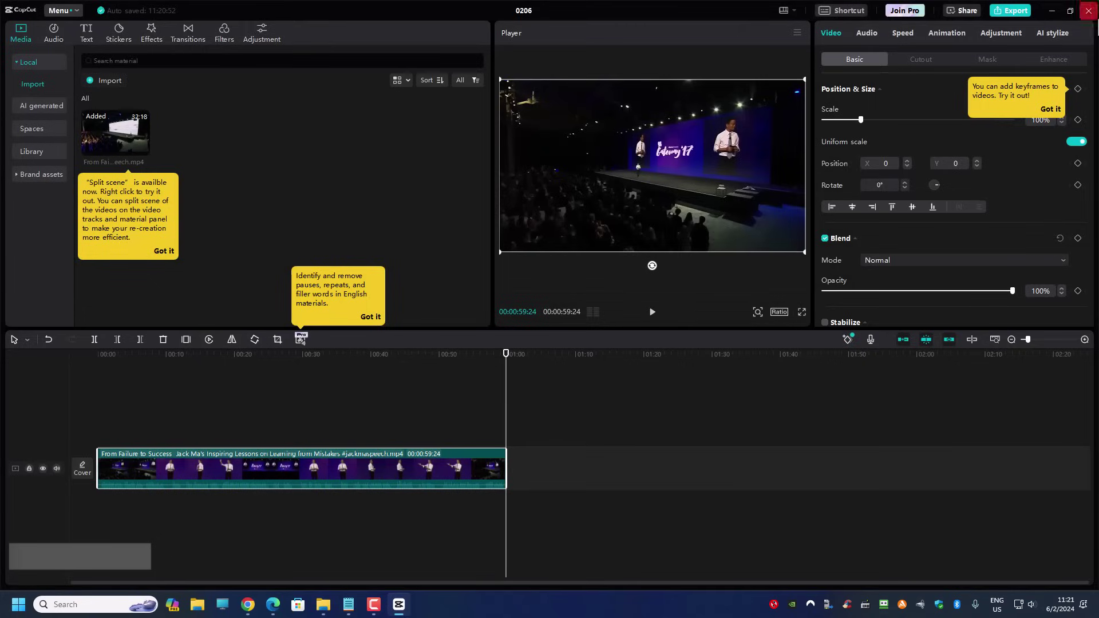
{"action": "left_click", "coordinate": [1088, 10]}
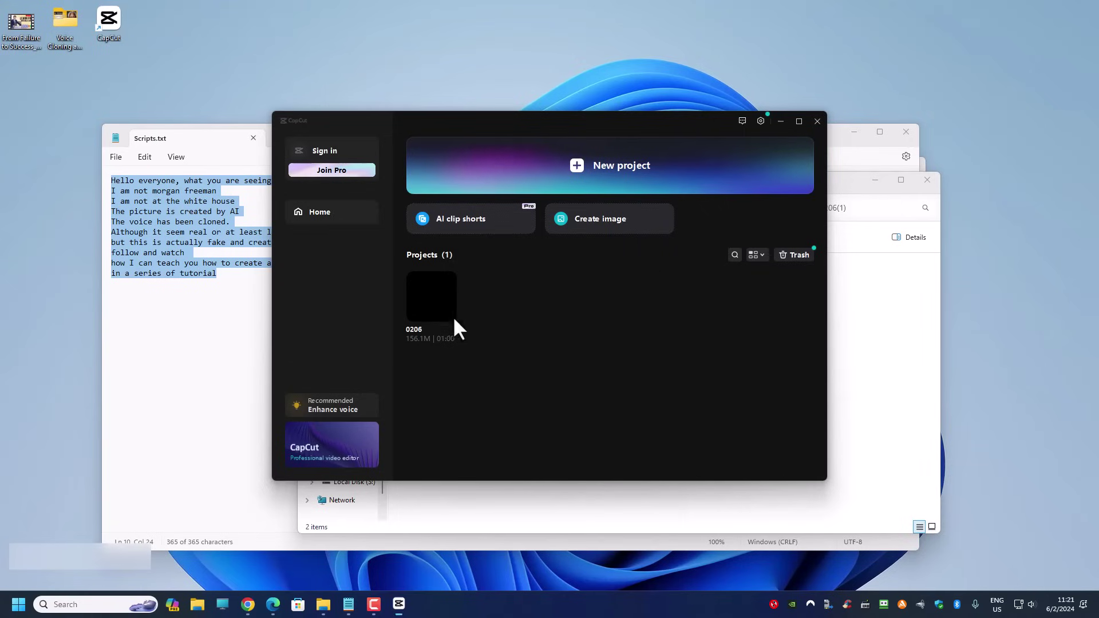
{"action": "left_click", "coordinate": [817, 121]}
Step: Rename the exported 0206(1).MP3 file as "Jack Ma", keeping its MP3 extension
{"action": "double_click", "coordinate": [422, 278]}
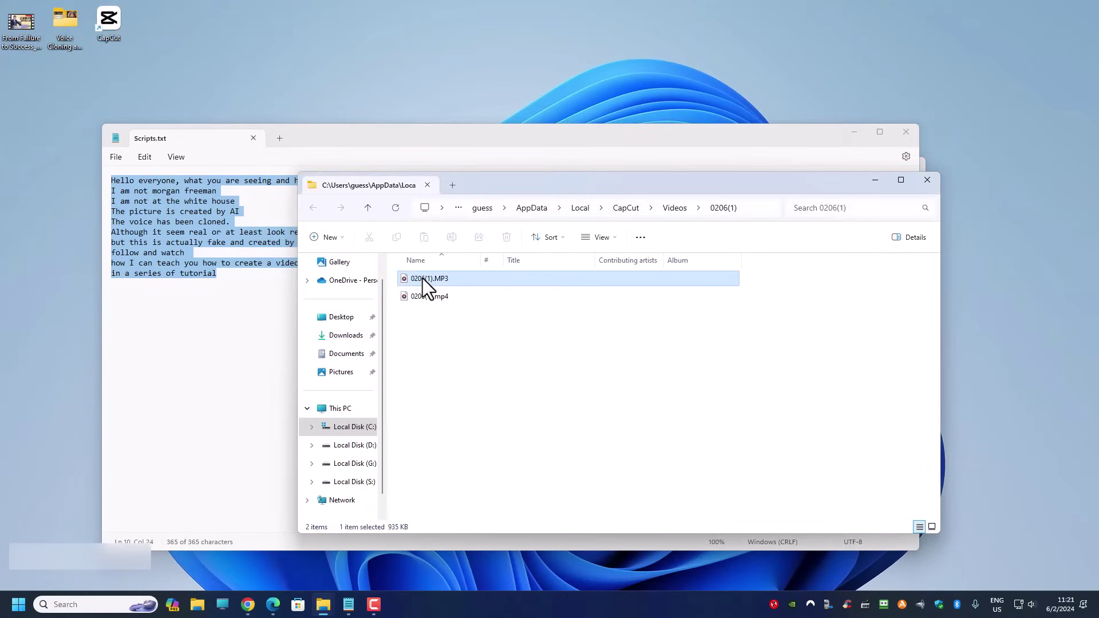
{"action": "key", "text": "shift+F10"}
{"action": "left_click", "coordinate": [475, 564]}
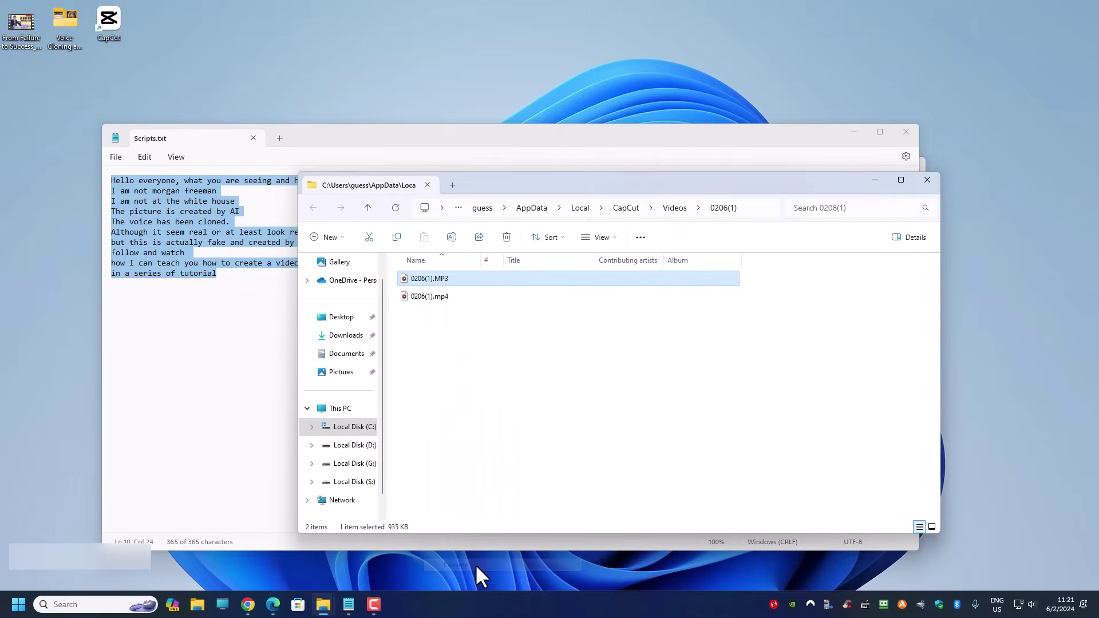
{"action": "type", "text": "Jack Ma"}
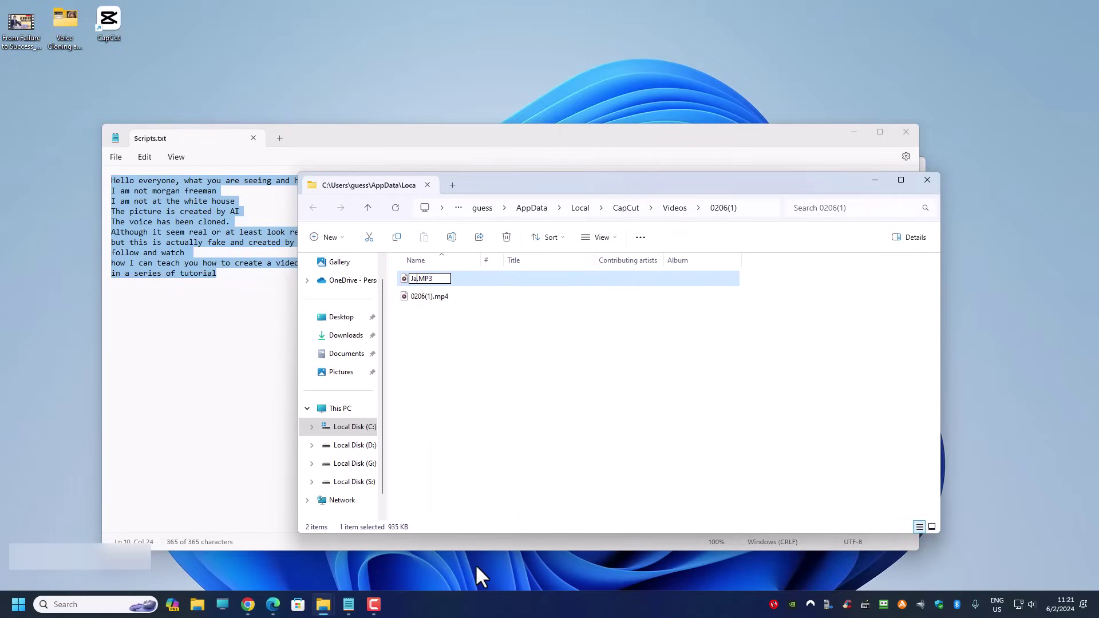
{"action": "key", "text": "Return"}
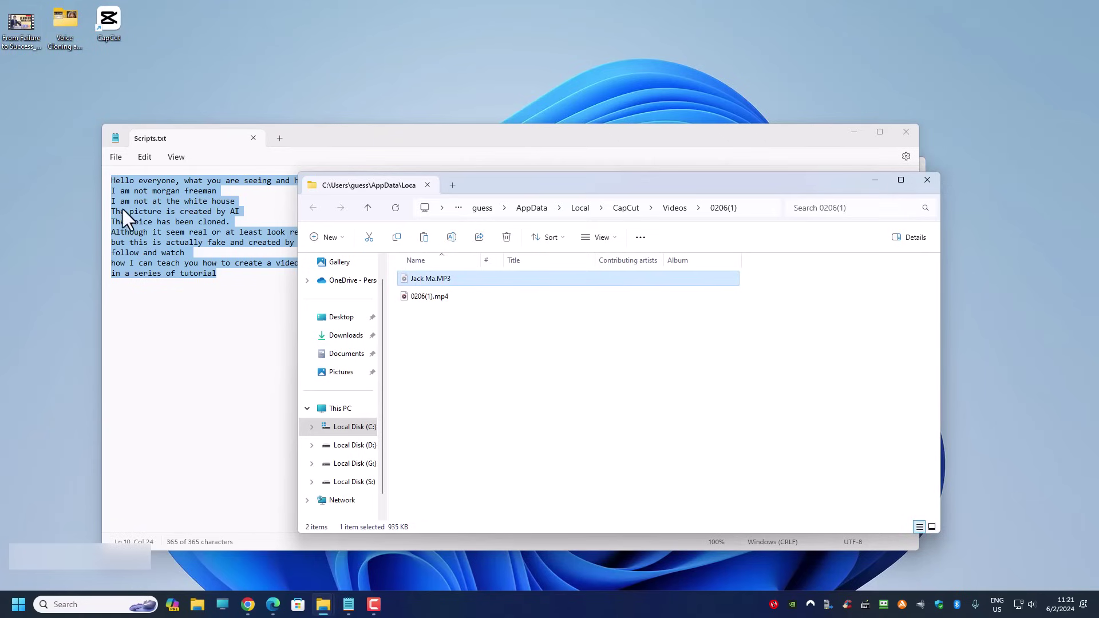
Step: Paste Jack Ma.MP3 into the Jack Ma folder inside the desktop Voice Cloning and Lip Sync folder
{"action": "double_click", "coordinate": [64, 23]}
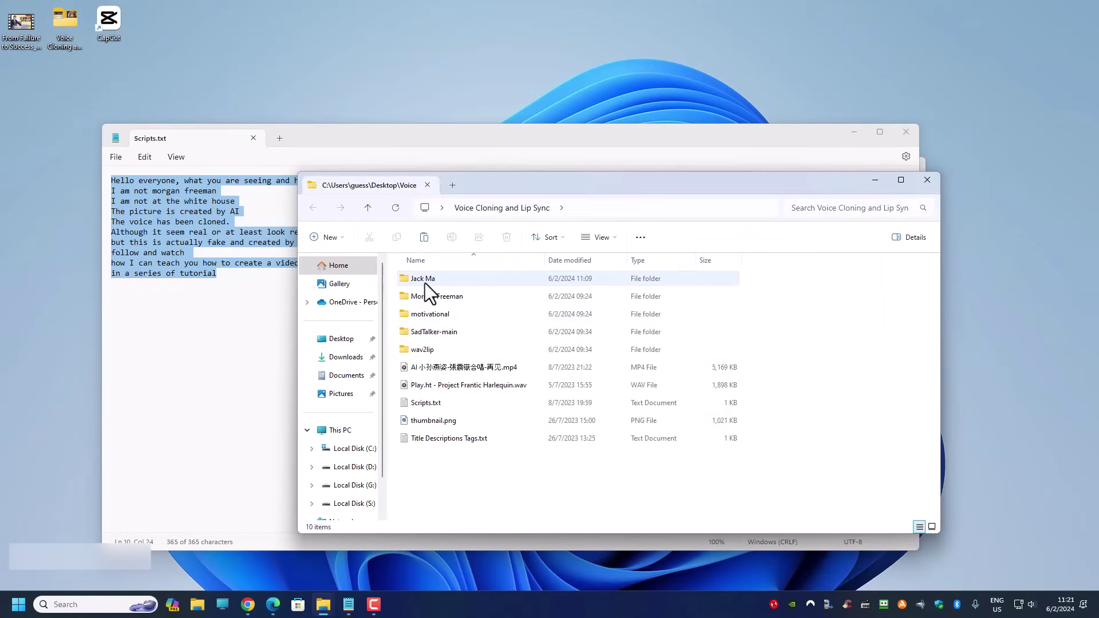
{"action": "double_click", "coordinate": [425, 282]}
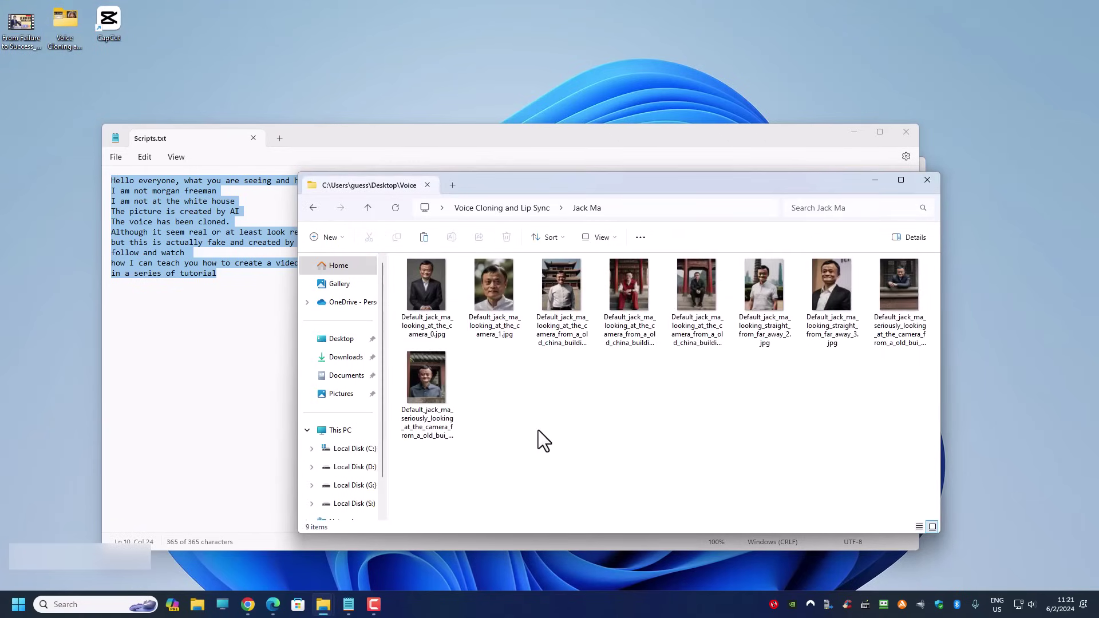
{"action": "key", "text": "ctrl+v"}
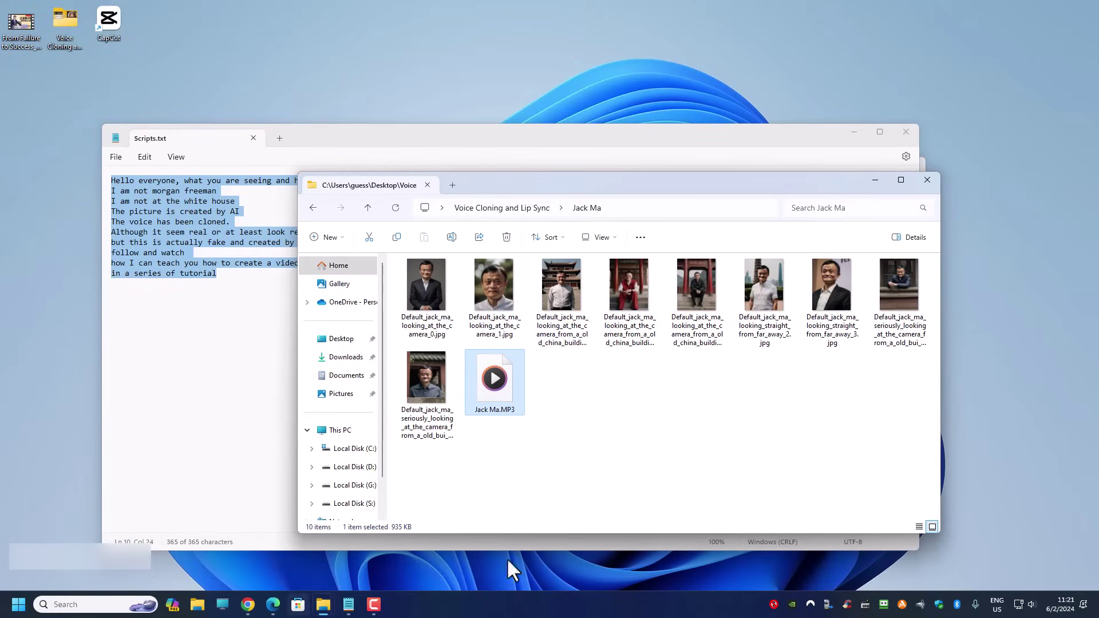
Step: Switch to PlayHT in Chrome and start creating a new Instant voice clone
{"action": "left_click", "coordinate": [247, 604]}
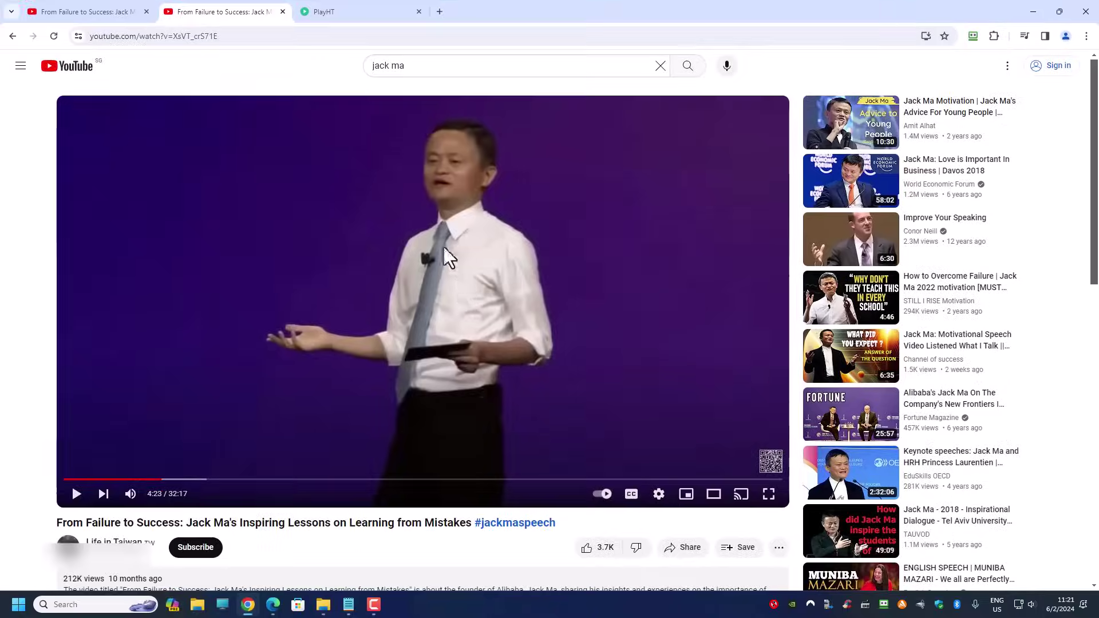
{"action": "left_click", "coordinate": [323, 14]}
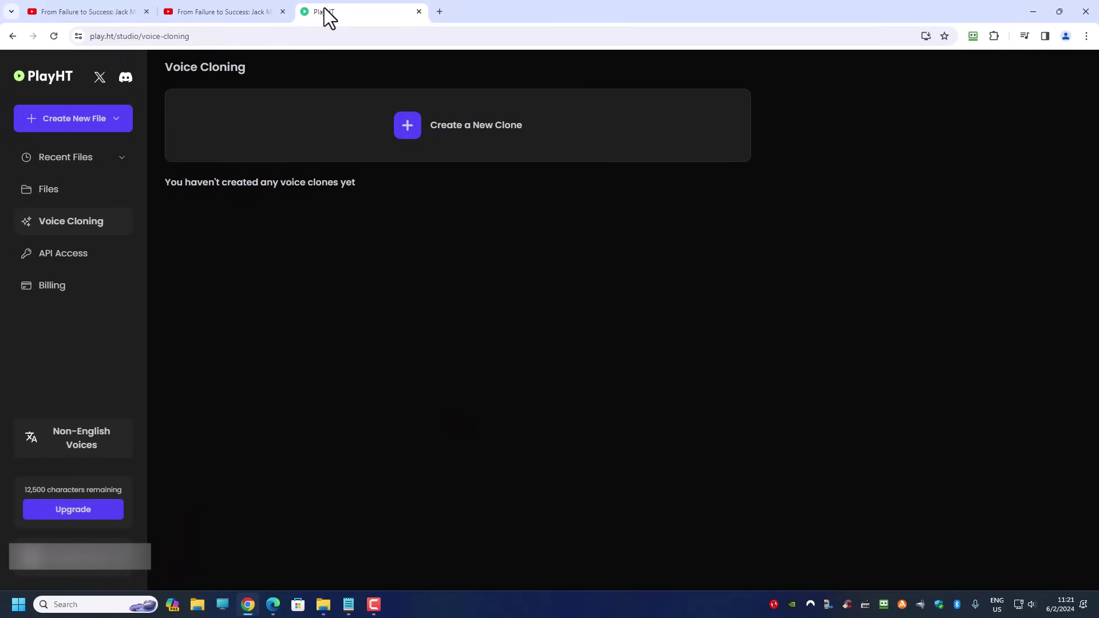
{"action": "left_click", "coordinate": [457, 143]}
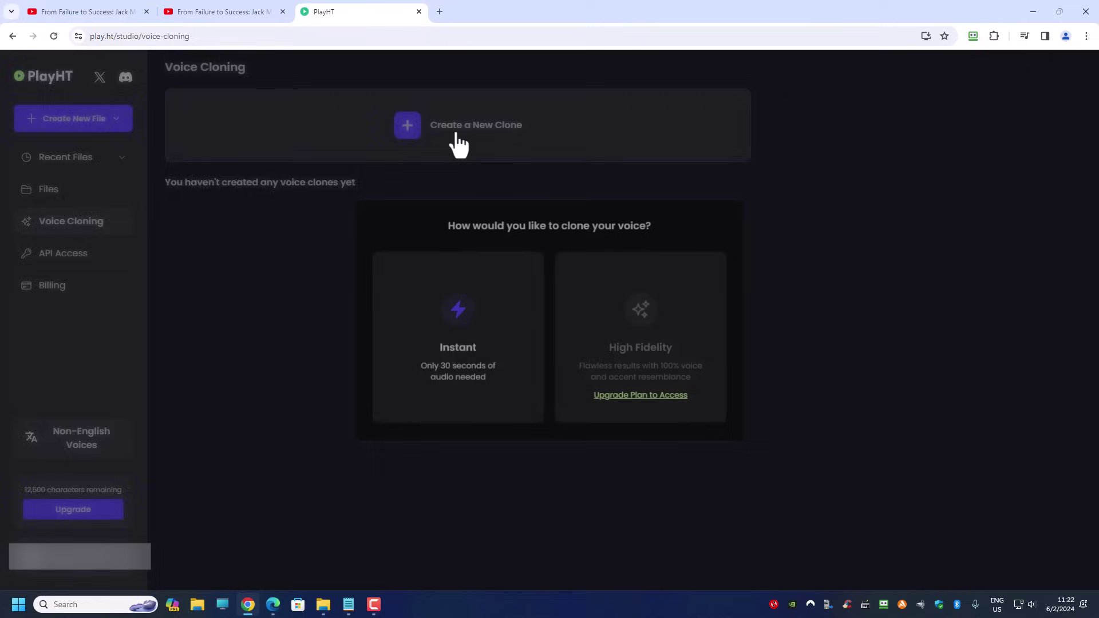
{"action": "left_click", "coordinate": [456, 347]}
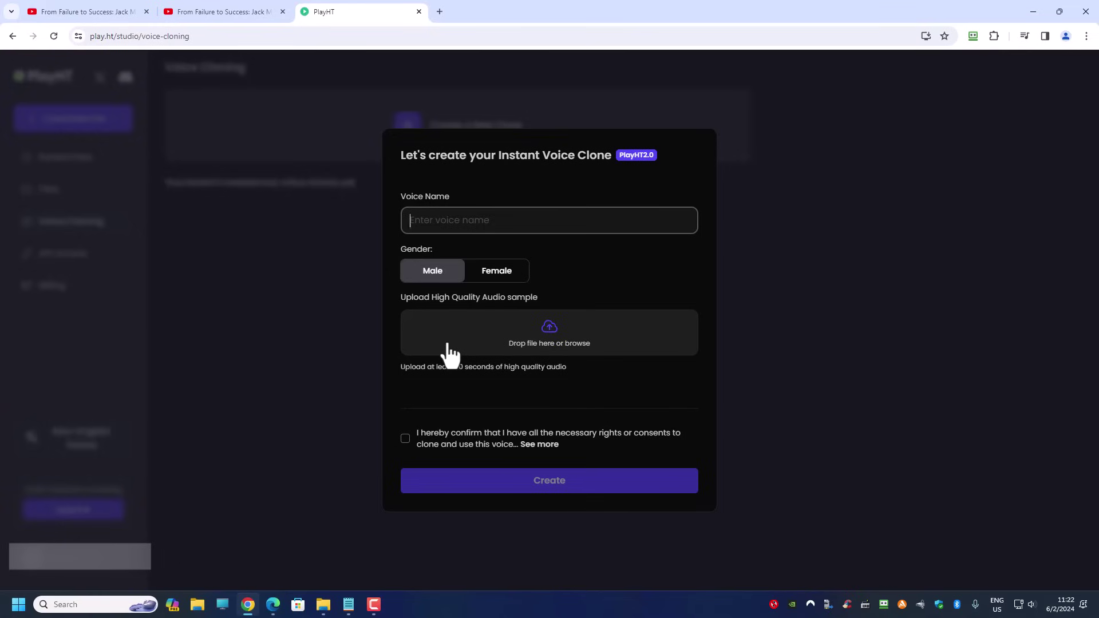
Step: Name the voice clone "Jack Ma" and accept the rights and consent confirmation
{"action": "type", "text": "Jack Ma"}
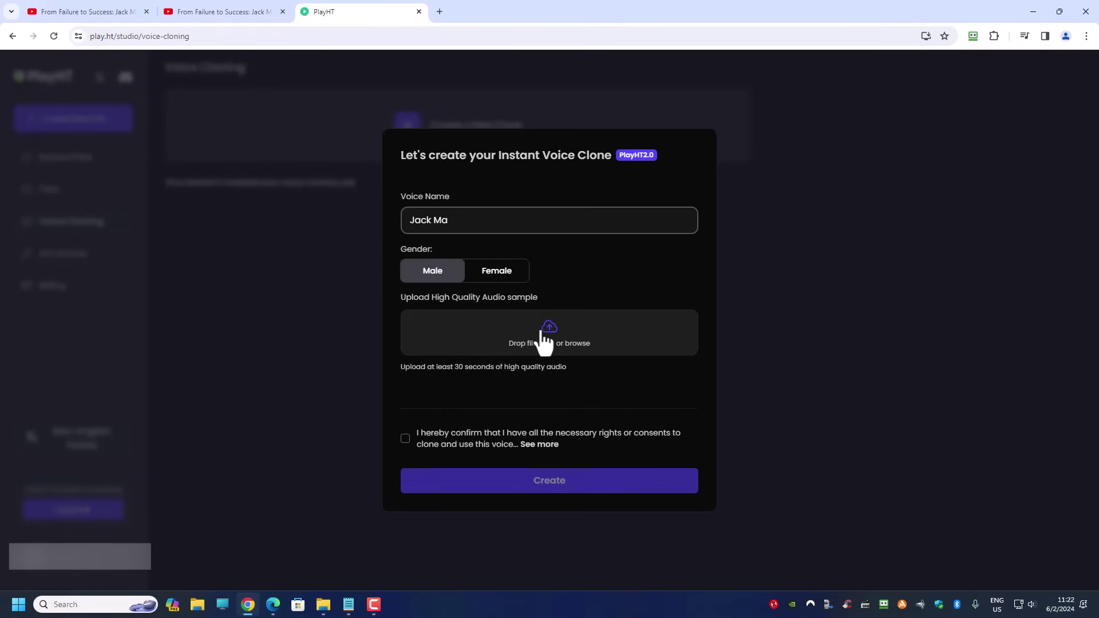
{"action": "left_click", "coordinate": [399, 438]}
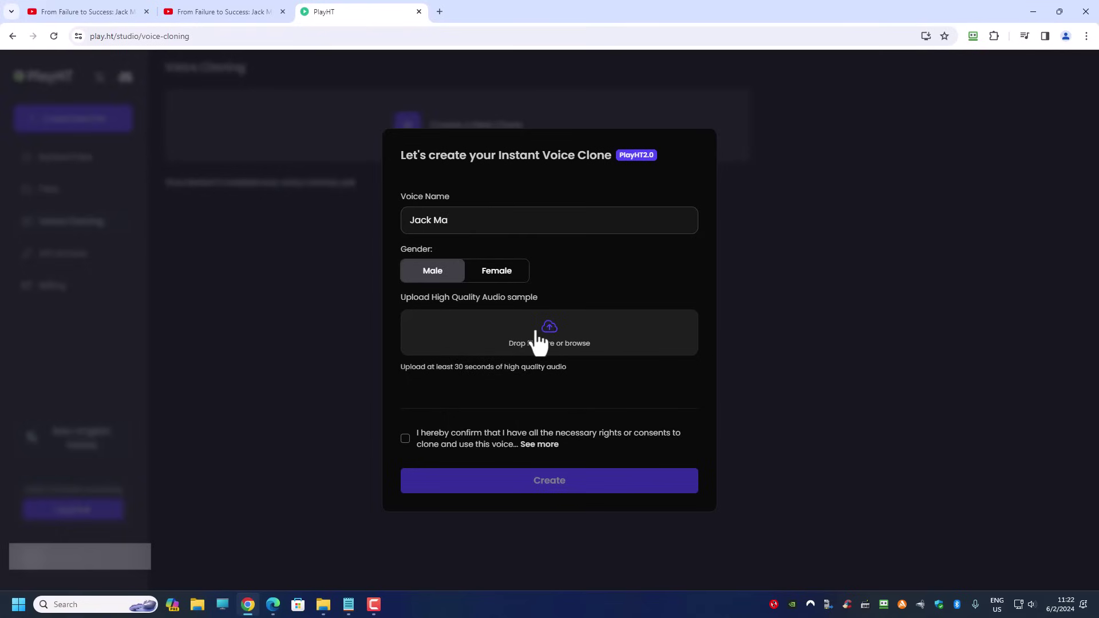
{"action": "left_click", "coordinate": [404, 440]}
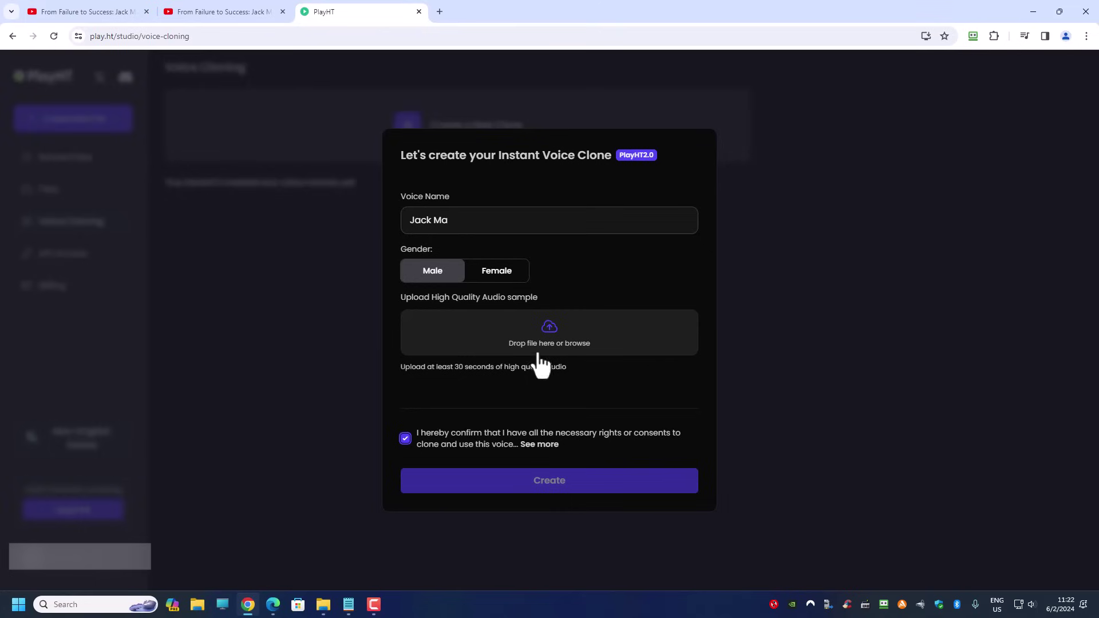
Step: Add Jack Ma.MP3 from the Jack Ma folder as the clone's audio sample
{"action": "left_click", "coordinate": [324, 604]}
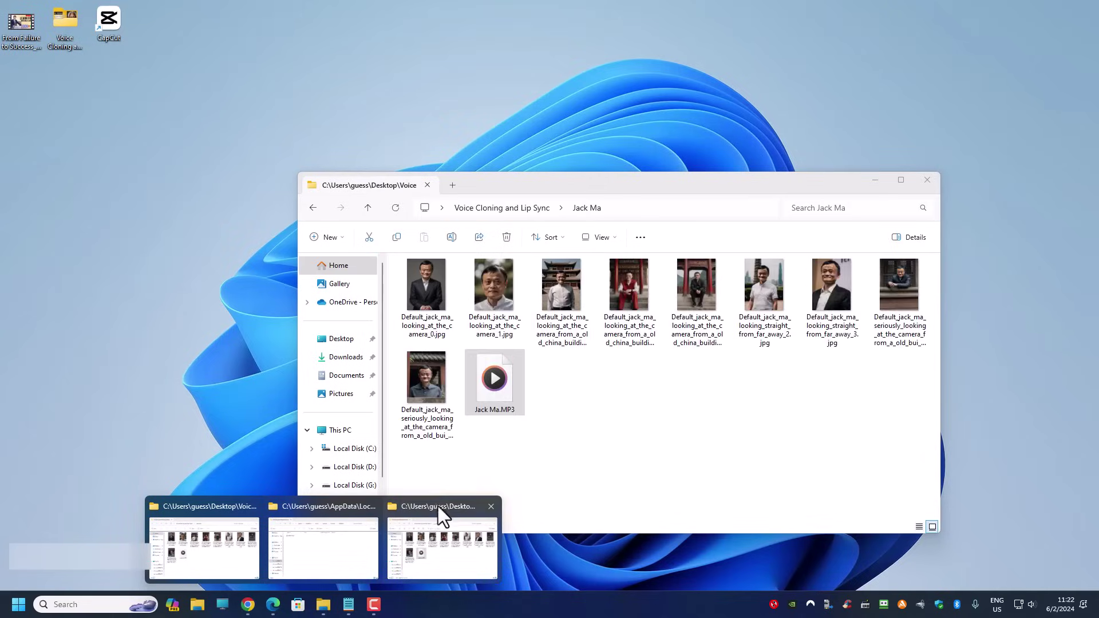
{"action": "left_click", "coordinate": [438, 506]}
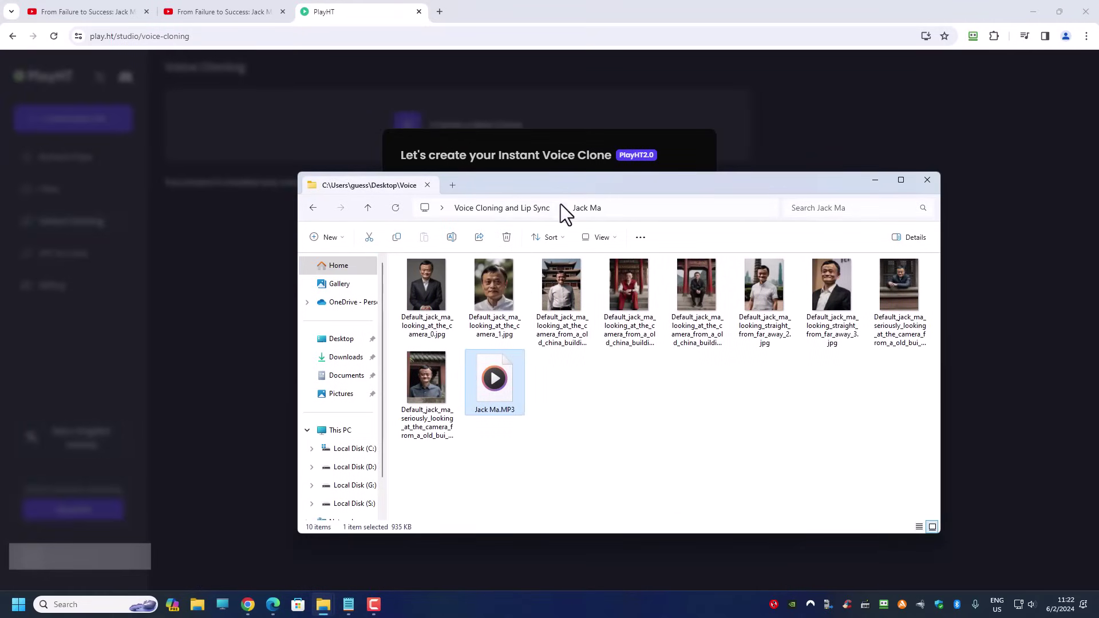
{"action": "left_click_drag", "start_coordinate": [560, 185], "coordinate": [960, 197]}
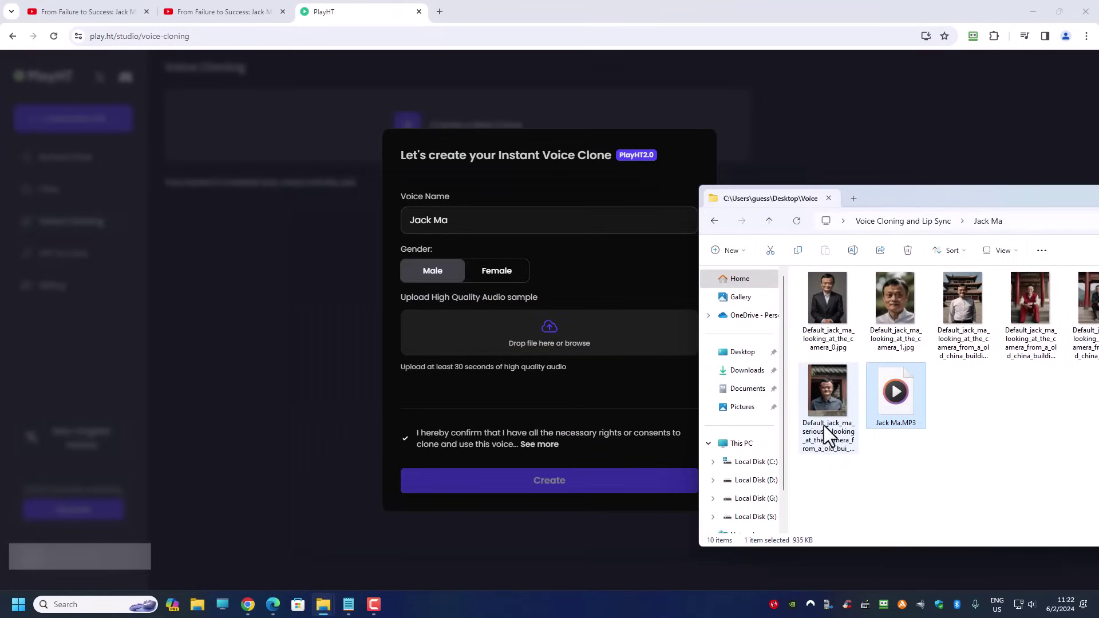
{"action": "left_click_drag", "start_coordinate": [888, 407], "coordinate": [552, 350]}
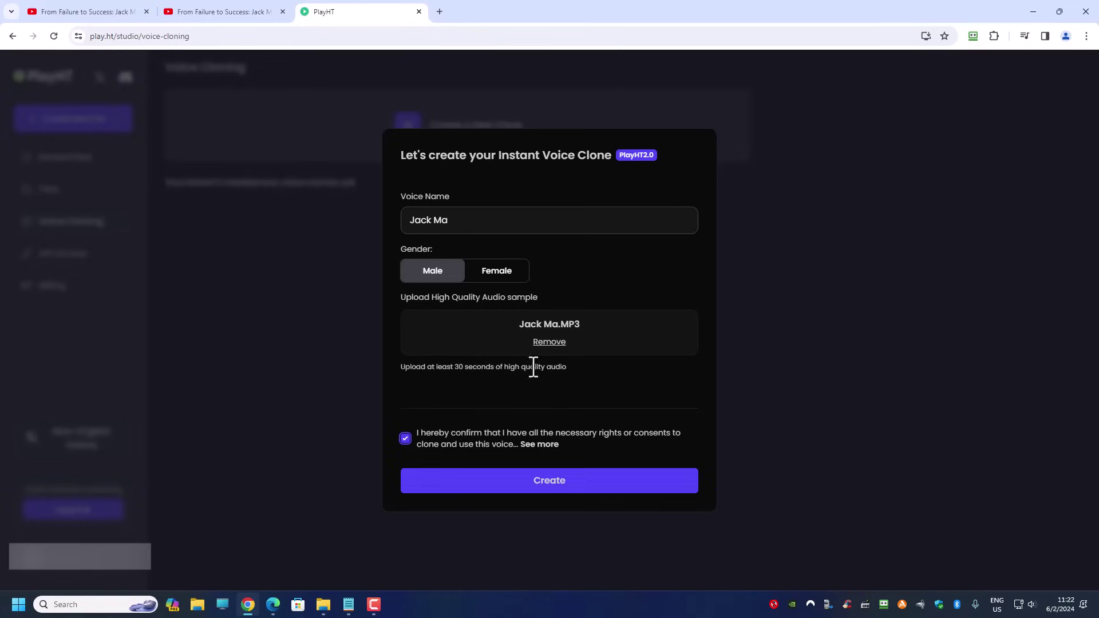
Step: Create the voice clone and open a new speech file that uses the Jack Ma voice
{"action": "left_click", "coordinate": [562, 488]}
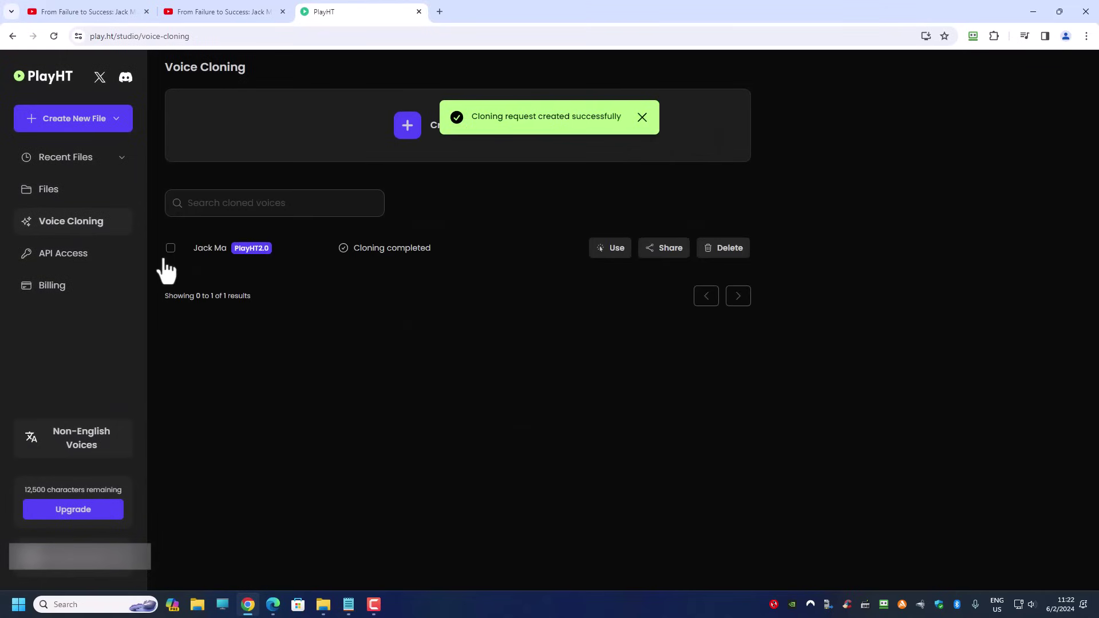
{"action": "left_click", "coordinate": [642, 118]}
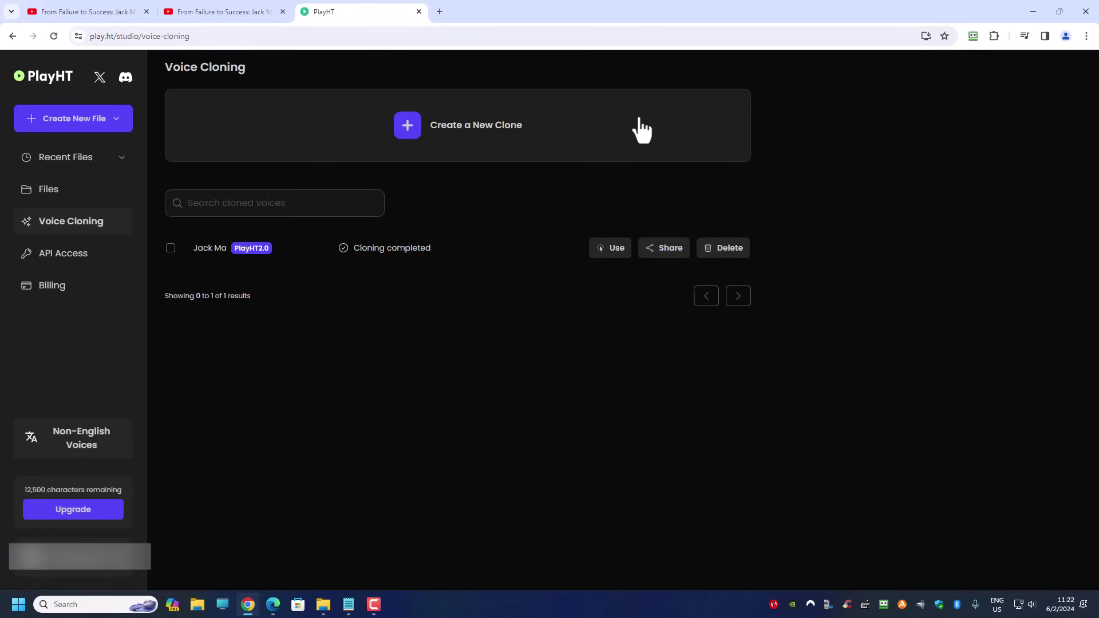
{"action": "left_click", "coordinate": [616, 249]}
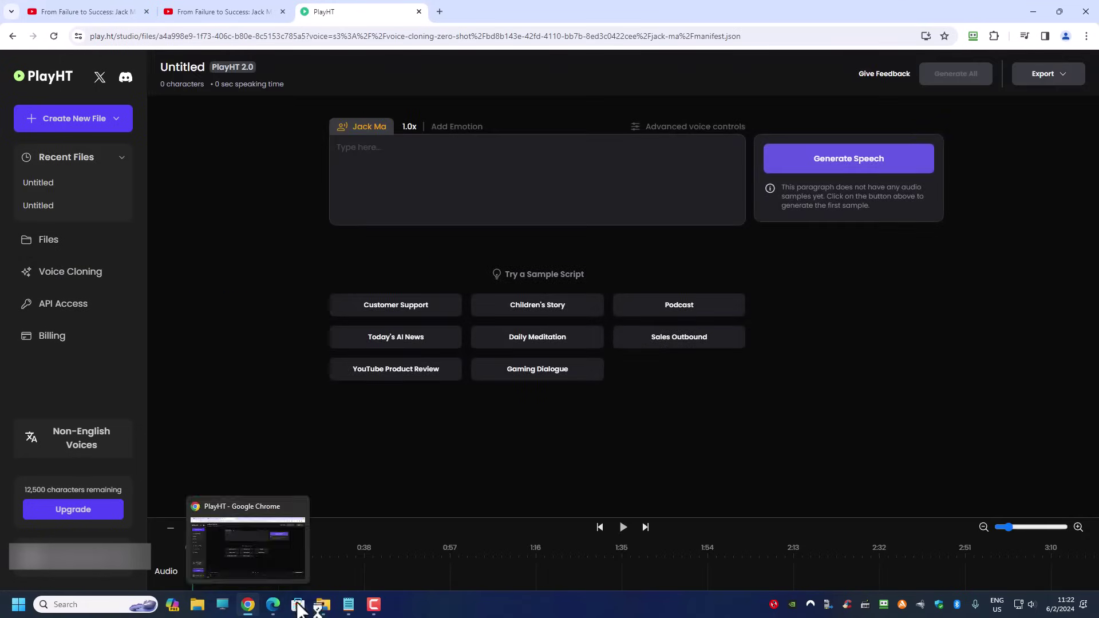
Step: In Scripts.txt in Notepad, replace "morgan freeman" with "Jack Ma" on the second line
{"action": "left_click", "coordinate": [349, 604]}
{"action": "left_click", "coordinate": [195, 243]}
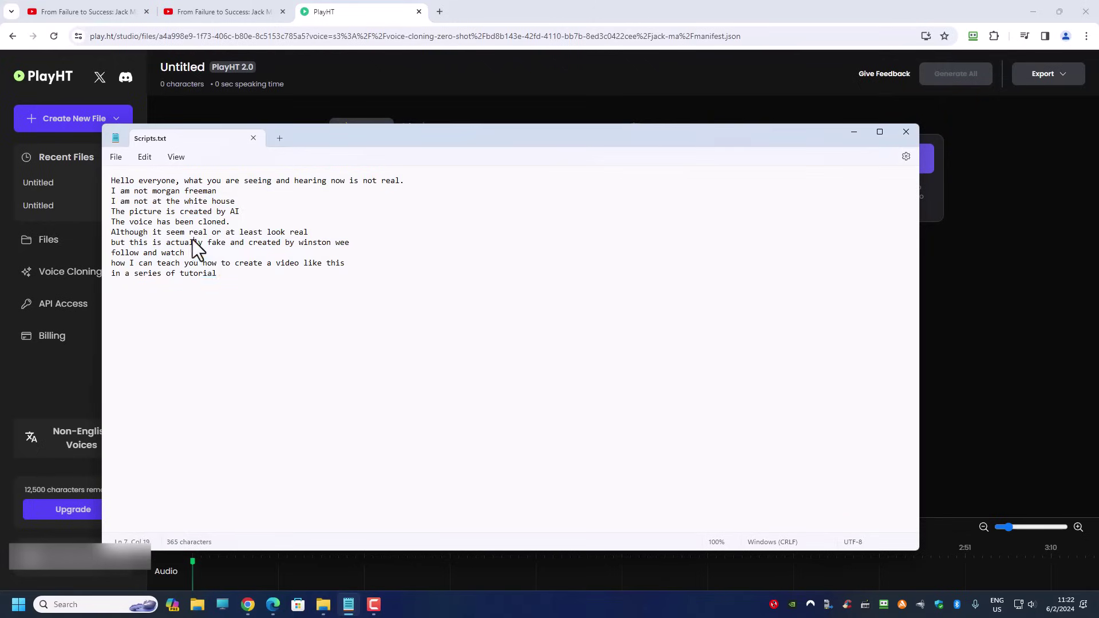
{"action": "left_click", "coordinate": [227, 193]}
{"action": "key", "text": "BackSpace"}
{"action": "key", "text": "BackSpace"}
{"action": "key", "text": "BackSpace"}
{"action": "key", "text": "BackSpace"}
{"action": "key", "text": "BackSpace"}
{"action": "key", "text": "BackSpace"}
{"action": "key", "text": "BackSpace"}
{"action": "key", "text": "BackSpace"}
{"action": "key", "text": "BackSpace"}
{"action": "key", "text": "BackSpace"}
{"action": "key", "text": "BackSpace"}
{"action": "key", "text": "BackSpace"}
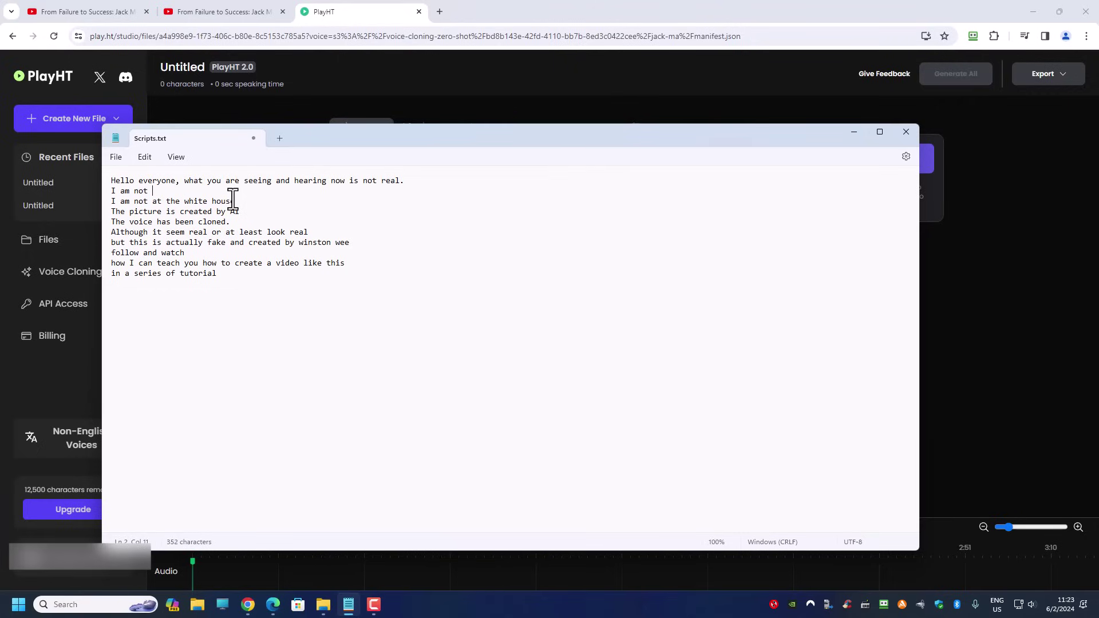
{"action": "type", "text": "Jack Ma"}
Step: Copy the entire script from Scripts.txt and paste it into the empty Jack Ma speech file in PlayHT
{"action": "key", "text": "ctrl+a"}
{"action": "left_click", "coordinate": [368, 362]}
{"action": "key", "text": "ctrl+a"}
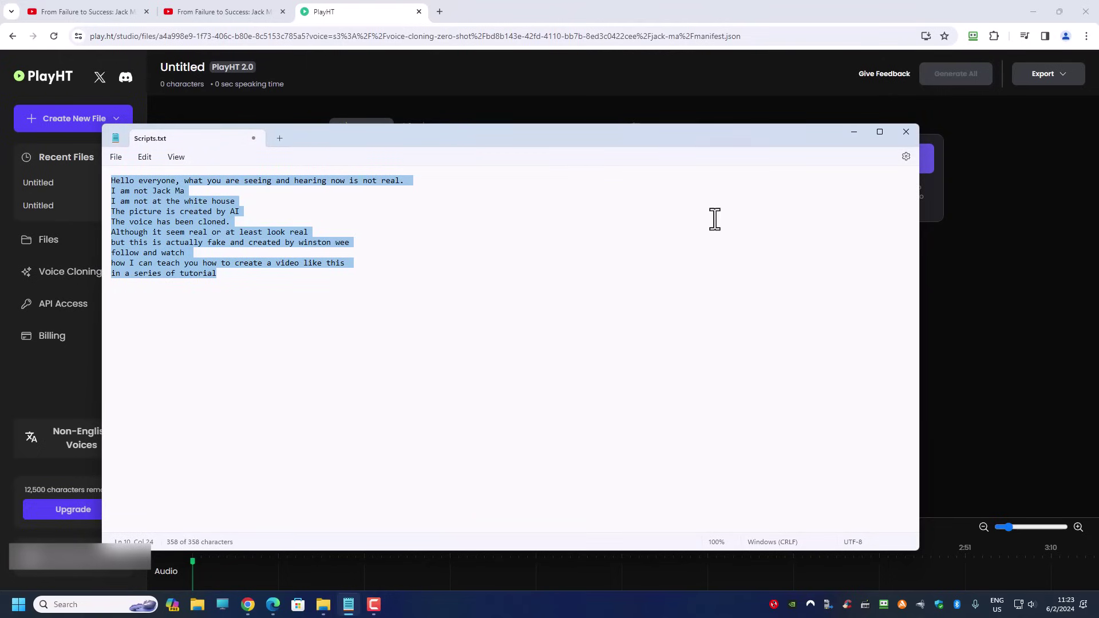
{"action": "left_click", "coordinate": [1061, 297]}
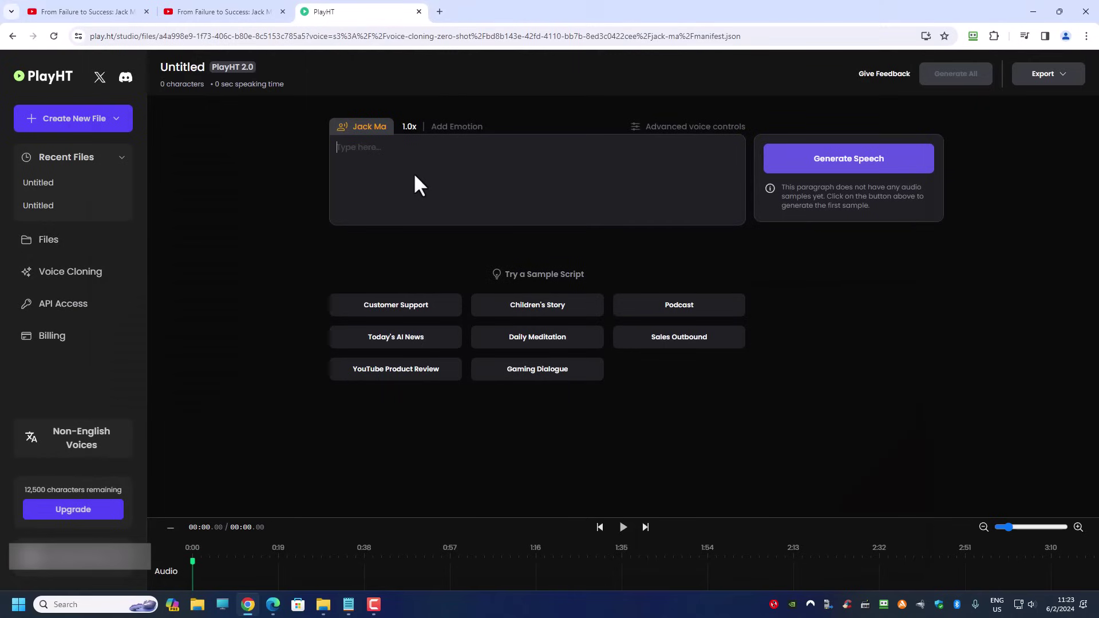
{"action": "left_click", "coordinate": [369, 153]}
{"action": "key", "text": "ctrl+v"}
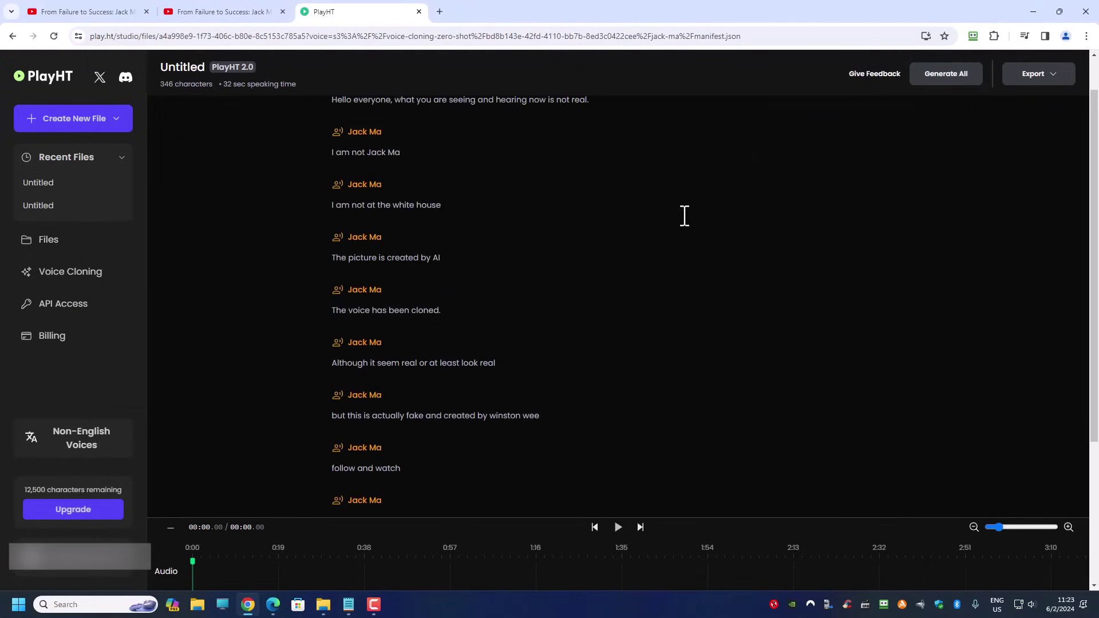
Step: Generate and play speech for the last paragraph, "in a series of tutorial", and the first paragraph, "Hello everyone"
{"action": "left_click", "coordinate": [307, 360]}
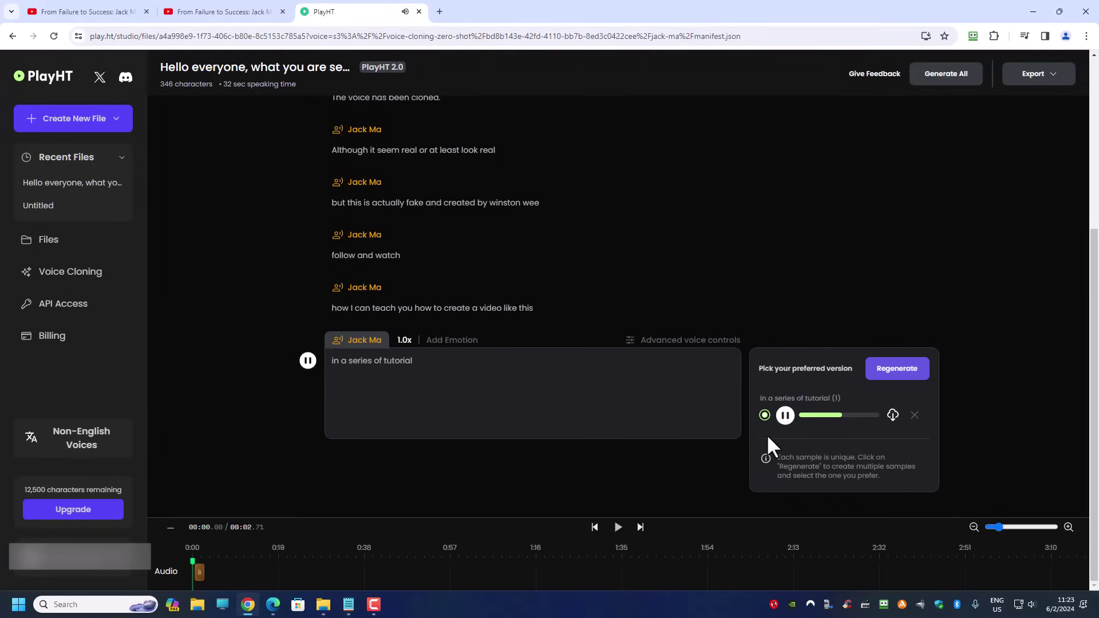
{"action": "scroll", "coordinate": [801, 408], "scroll_direction": "up", "scroll_amount": 5}
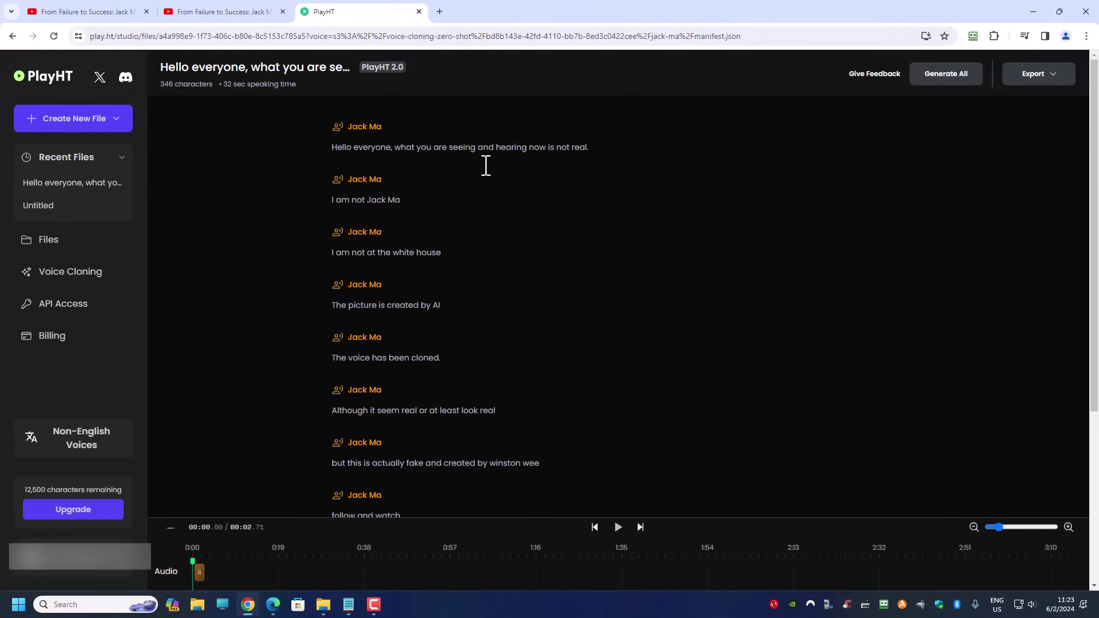
{"action": "left_click", "coordinate": [624, 152]}
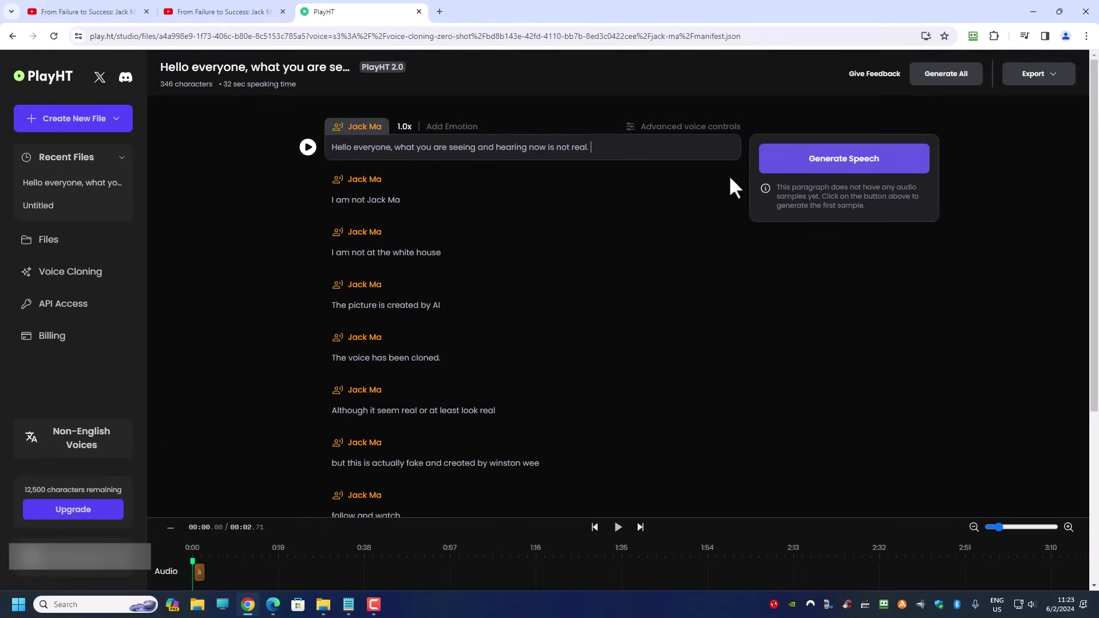
{"action": "left_click", "coordinate": [843, 172]}
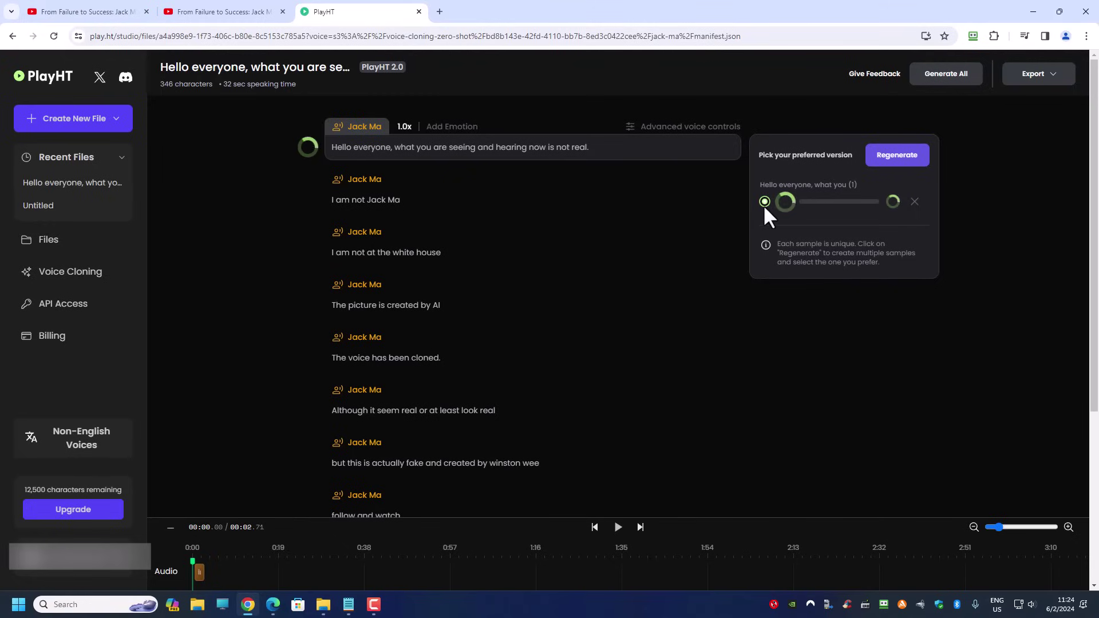
{"action": "left_click", "coordinate": [783, 204]}
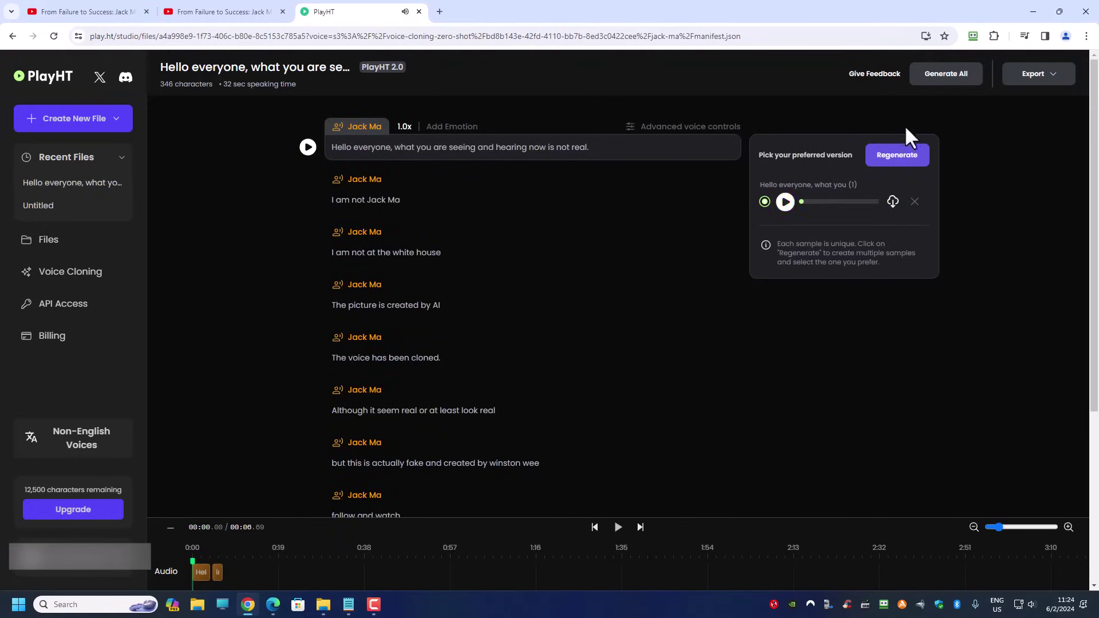
Step: Generate speech for all paragraphs of the script and export it as a single audio file
{"action": "left_click", "coordinate": [944, 79]}
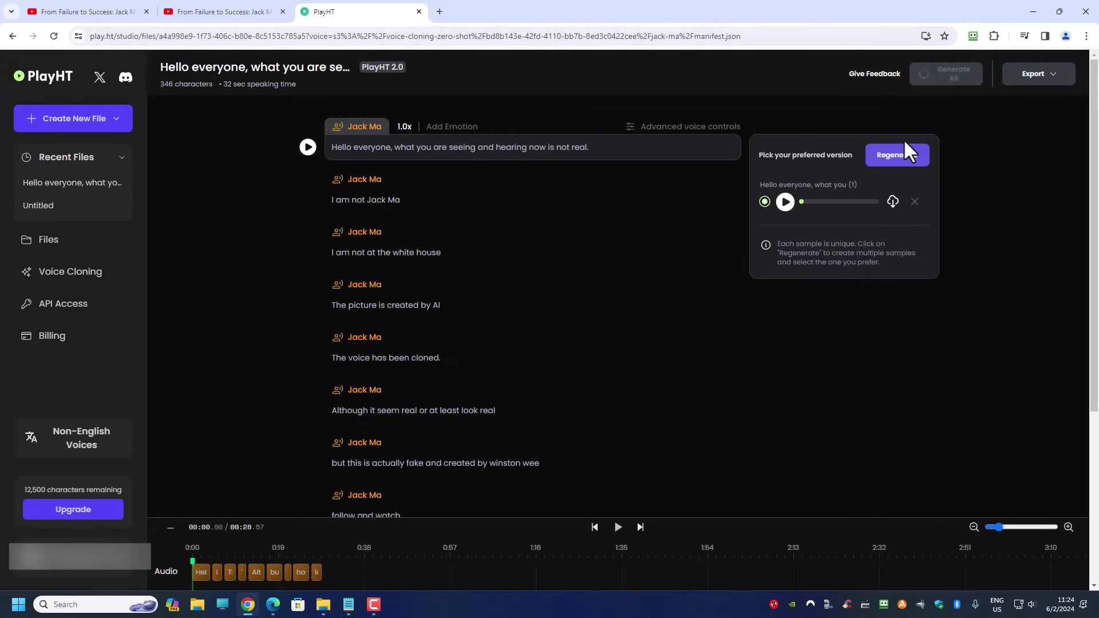
{"action": "scroll", "coordinate": [939, 252], "scroll_direction": "down", "scroll_amount": 5}
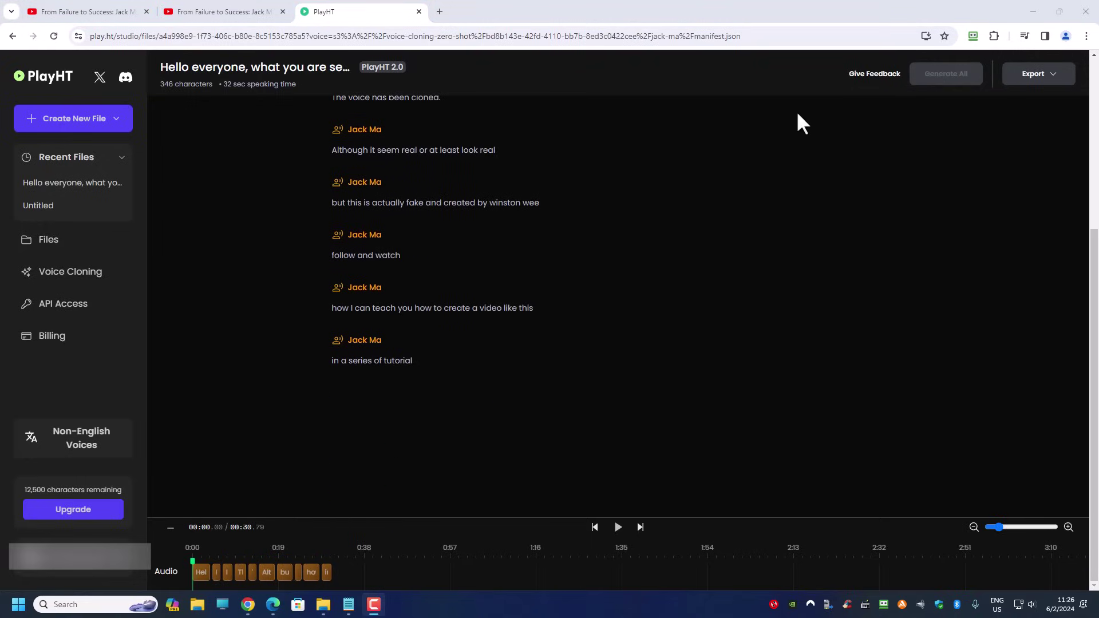
{"action": "left_click", "coordinate": [1037, 86]}
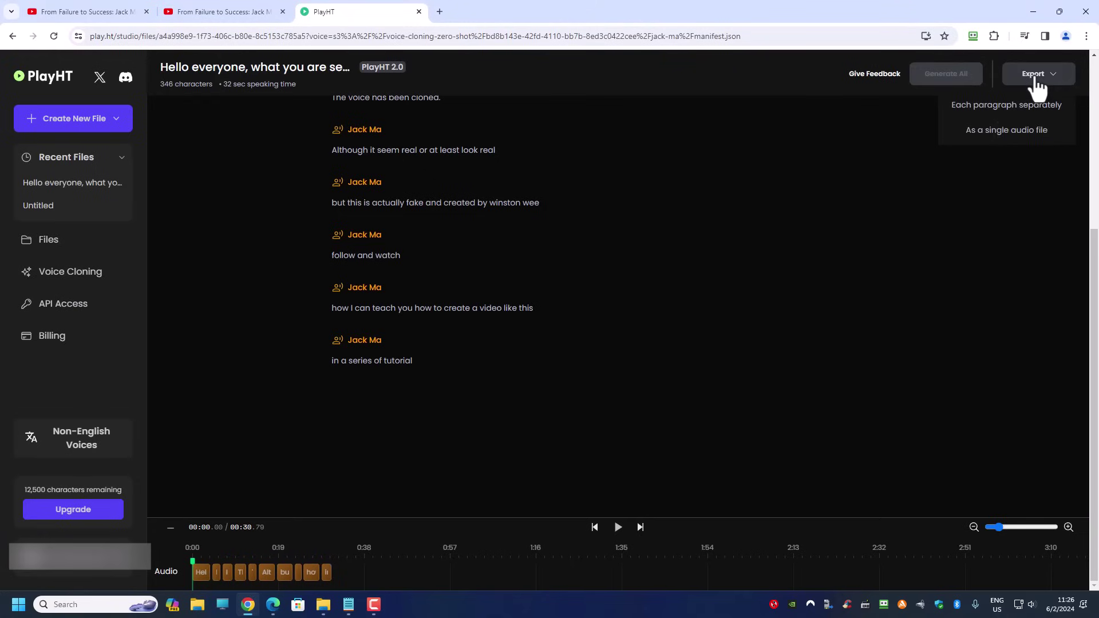
{"action": "left_click", "coordinate": [992, 147]}
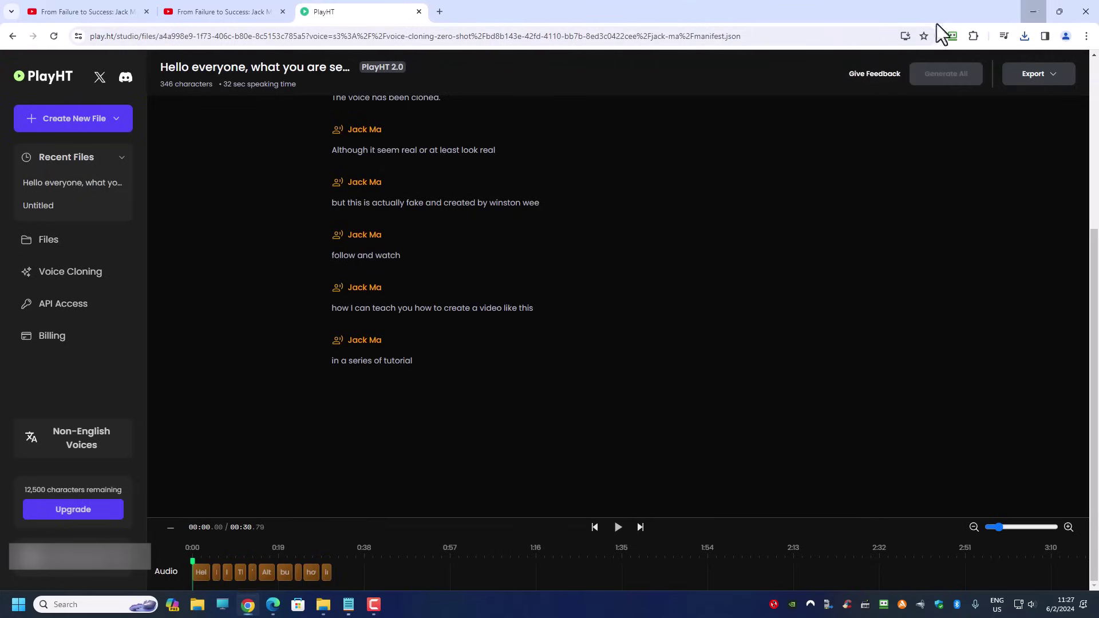
Step: Play the exported speech WAV file from the desktop in Media Player, keeping the Scripts.txt window readable beside it
{"action": "left_click", "coordinate": [1034, 11]}
{"action": "left_click_drag", "start_coordinate": [22, 85], "coordinate": [395, 61]}
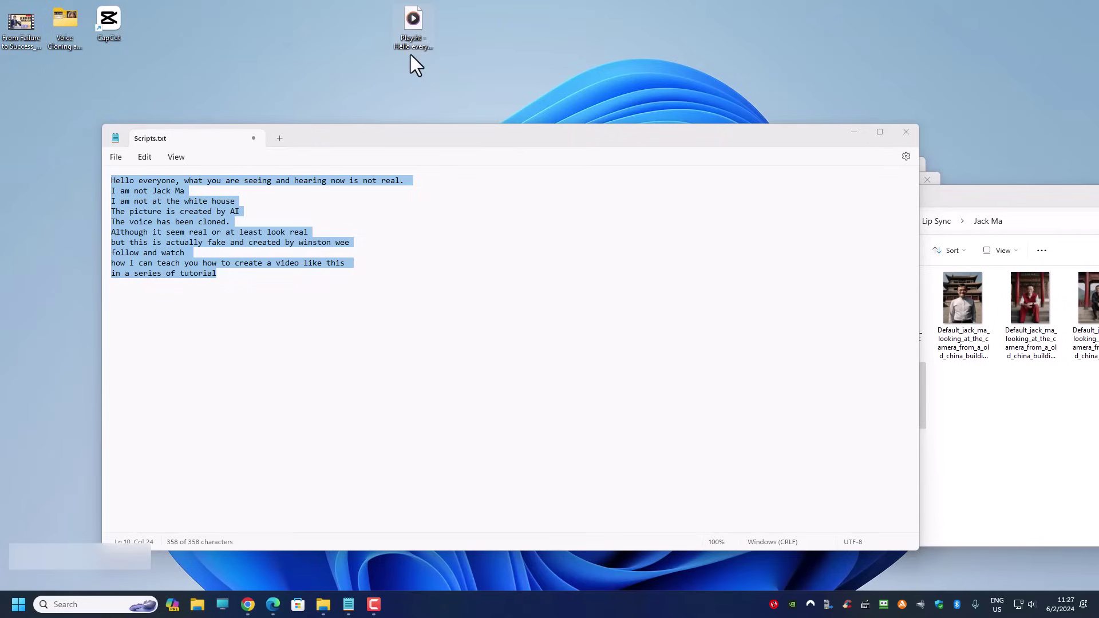
{"action": "double_click", "coordinate": [410, 53]}
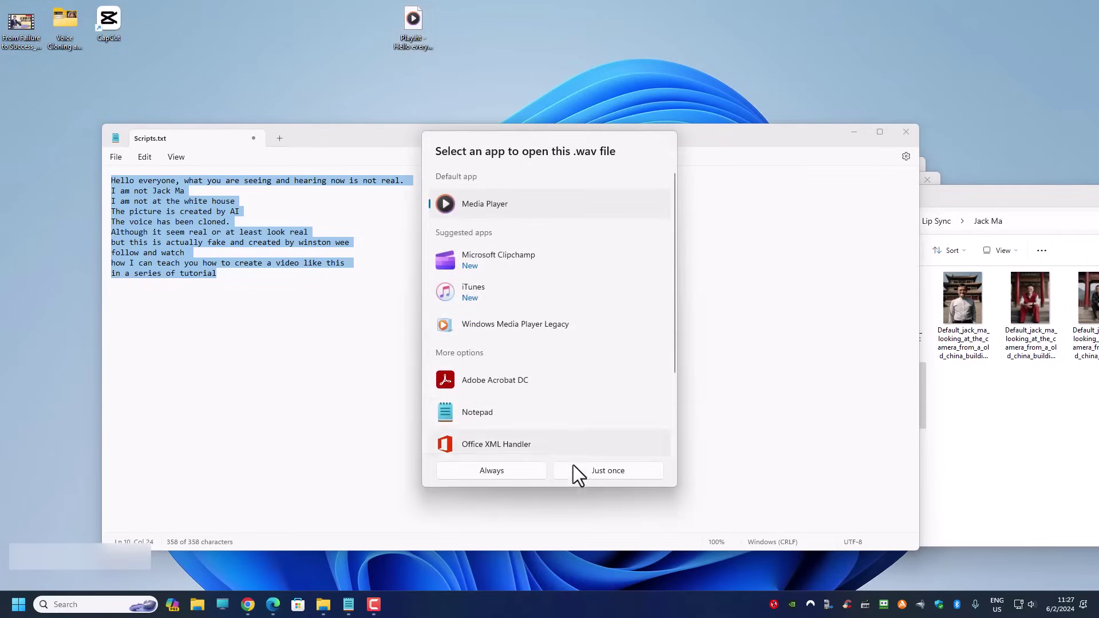
{"action": "left_click", "coordinate": [580, 468]}
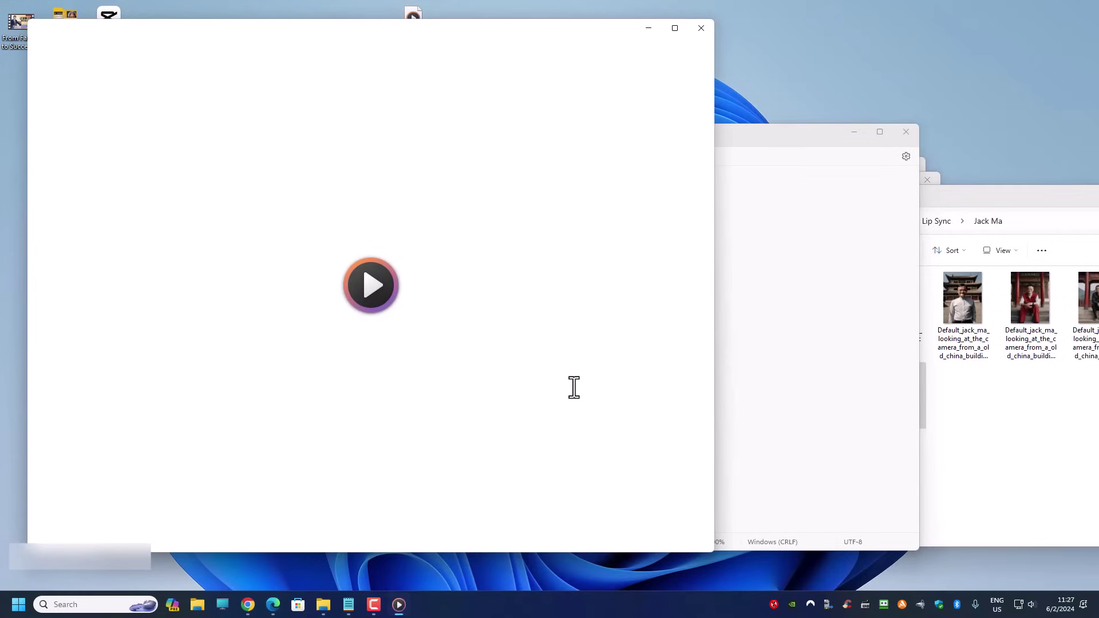
{"action": "left_click", "coordinate": [838, 255]}
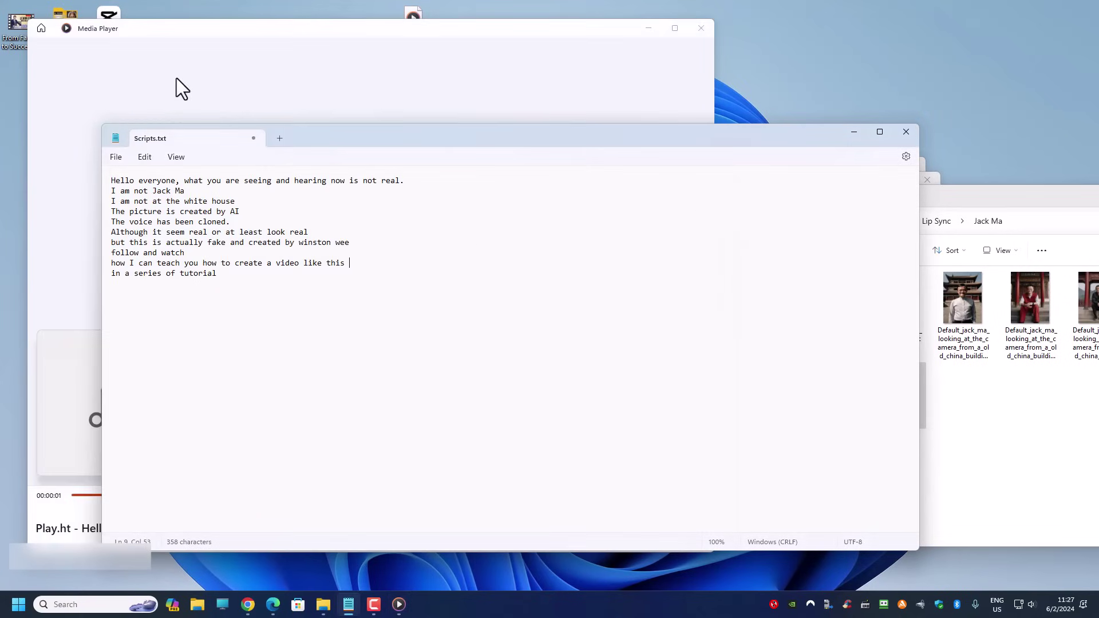
{"action": "left_click_drag", "start_coordinate": [327, 135], "coordinate": [428, 111]}
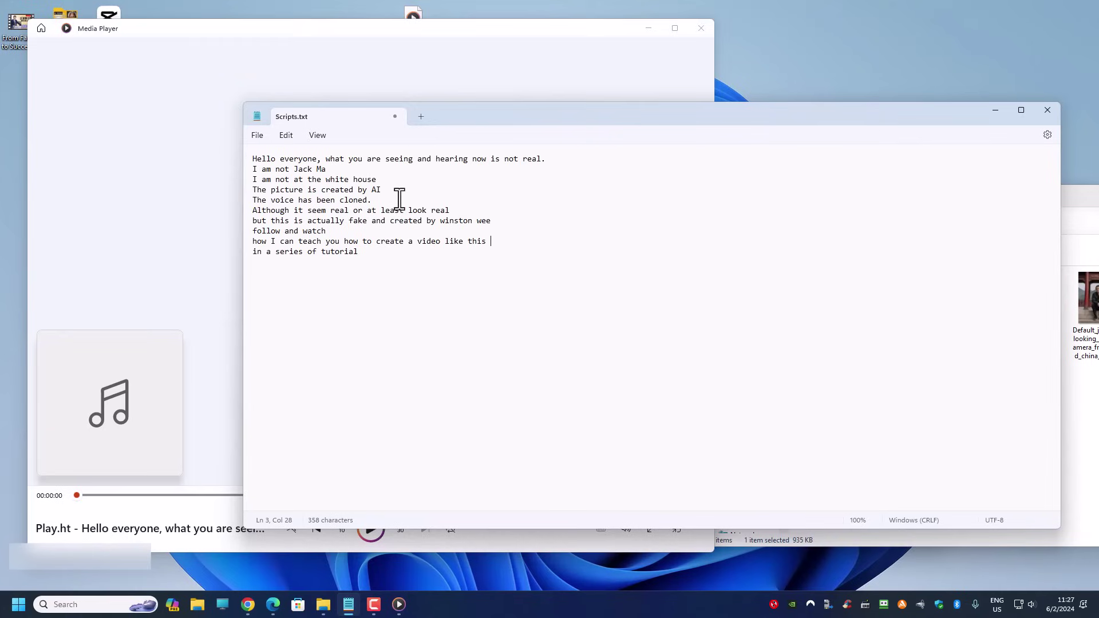
Step: In Scripts.txt, delete the line "I am not at the white house" and replace "AI" with "Artificial intelligence"
{"action": "key", "text": "shift+Home"}
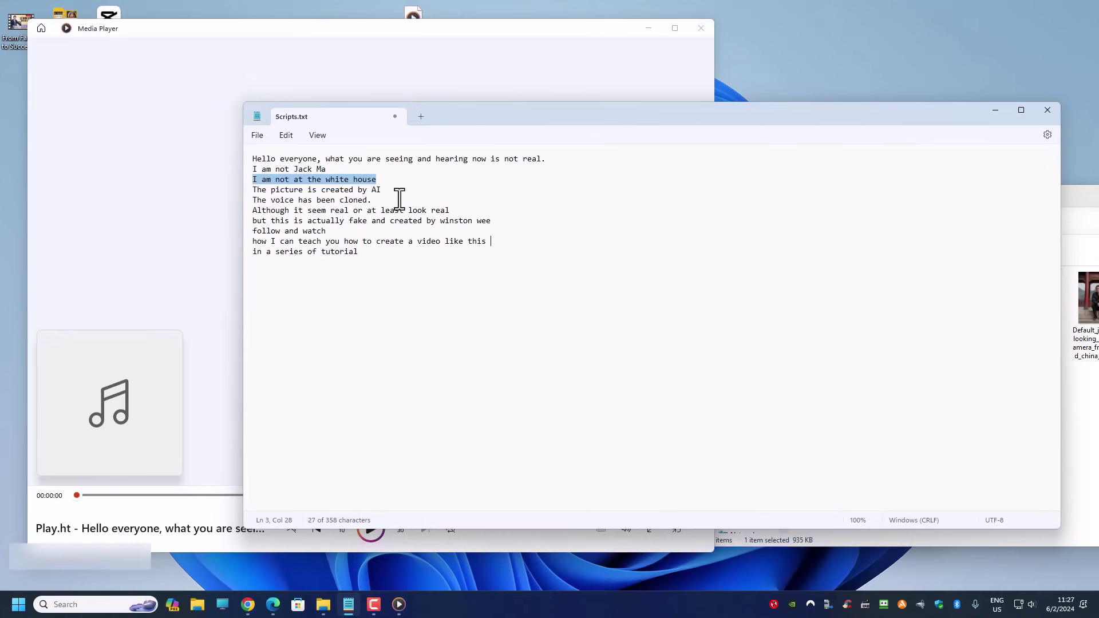
{"action": "key", "text": "Delete"}
{"action": "key", "text": "Delete"}
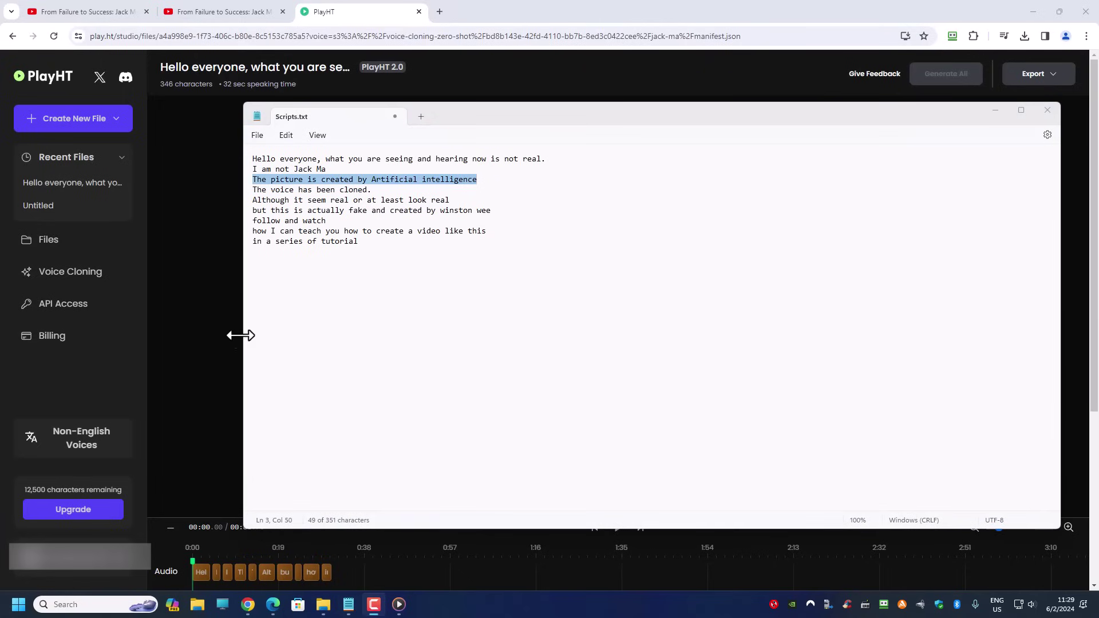
Step: Switch to PlayHT and remove the whole paragraph "I am not at the white house" from the speech file
{"action": "left_click", "coordinate": [195, 323]}
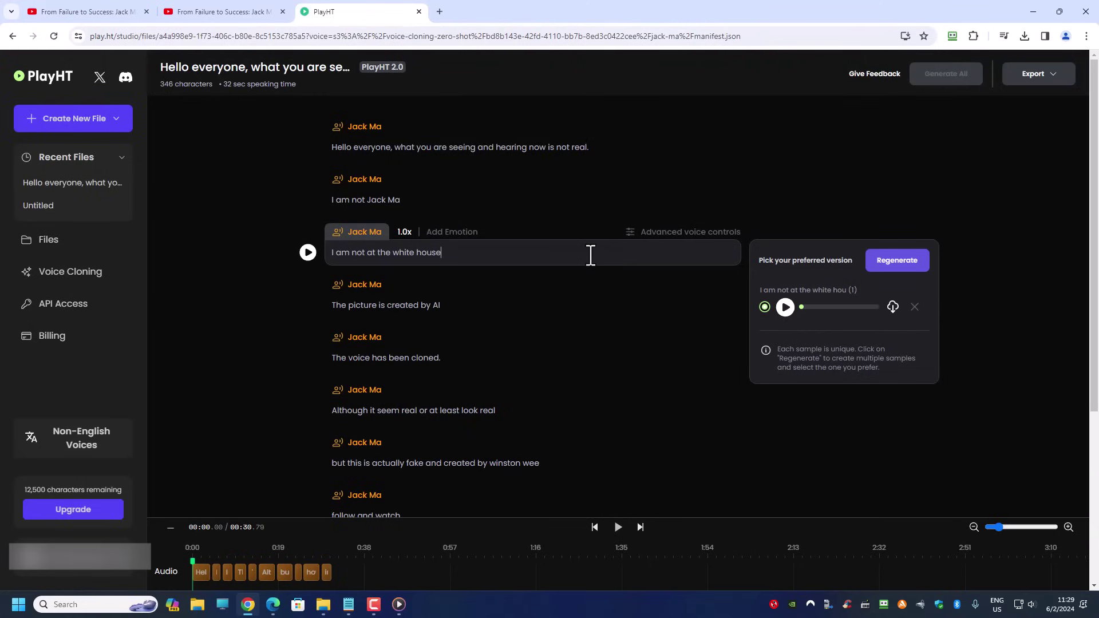
{"action": "left_click_drag", "start_coordinate": [590, 255], "coordinate": [292, 244]}
{"action": "key", "text": "BackSpace"}
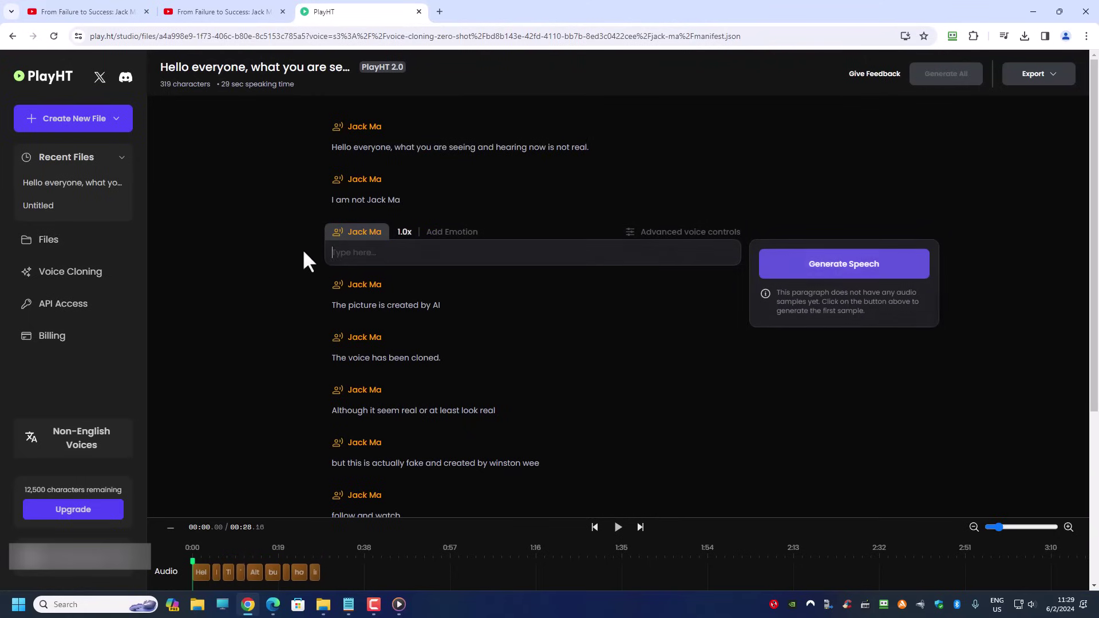
{"action": "key", "text": "BackSpace"}
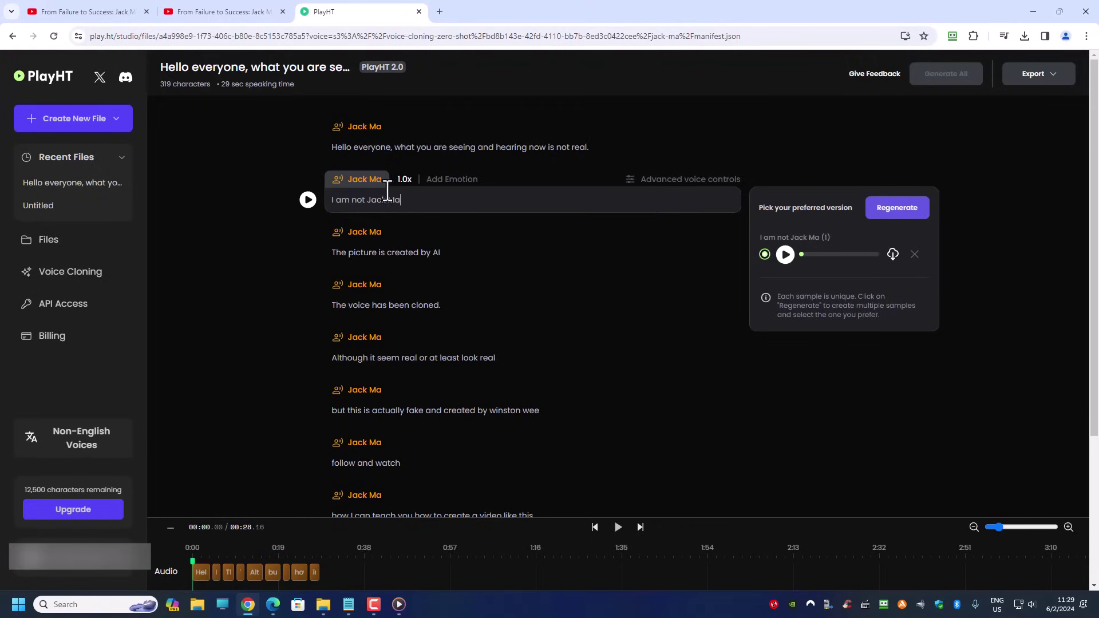
Step: Change the picture paragraph to "The picture is created by Artificial intelligence" and generate its speech
{"action": "left_click", "coordinate": [429, 253]}
{"action": "key", "text": "ctrl+a"}
{"action": "type", "text": "The picture is created by Artificial intelligence"}
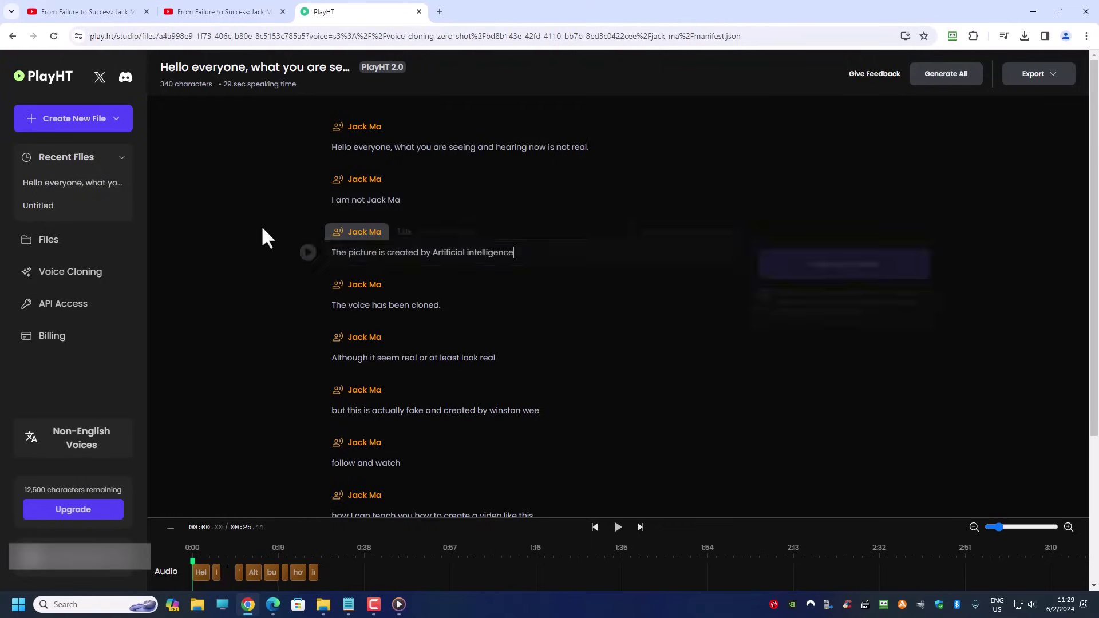
{"action": "left_click", "coordinate": [307, 253]}
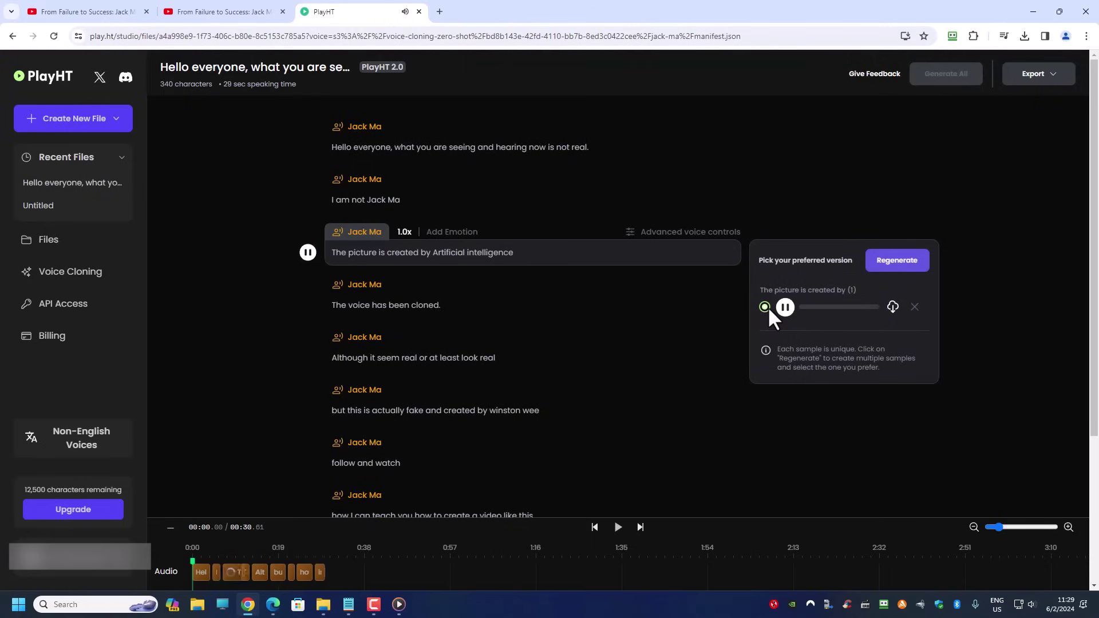
Step: Play the "but this is actually fake" paragraph, repeat the surname at its end, and regenerate and replay its speech
{"action": "left_click", "coordinate": [441, 417]}
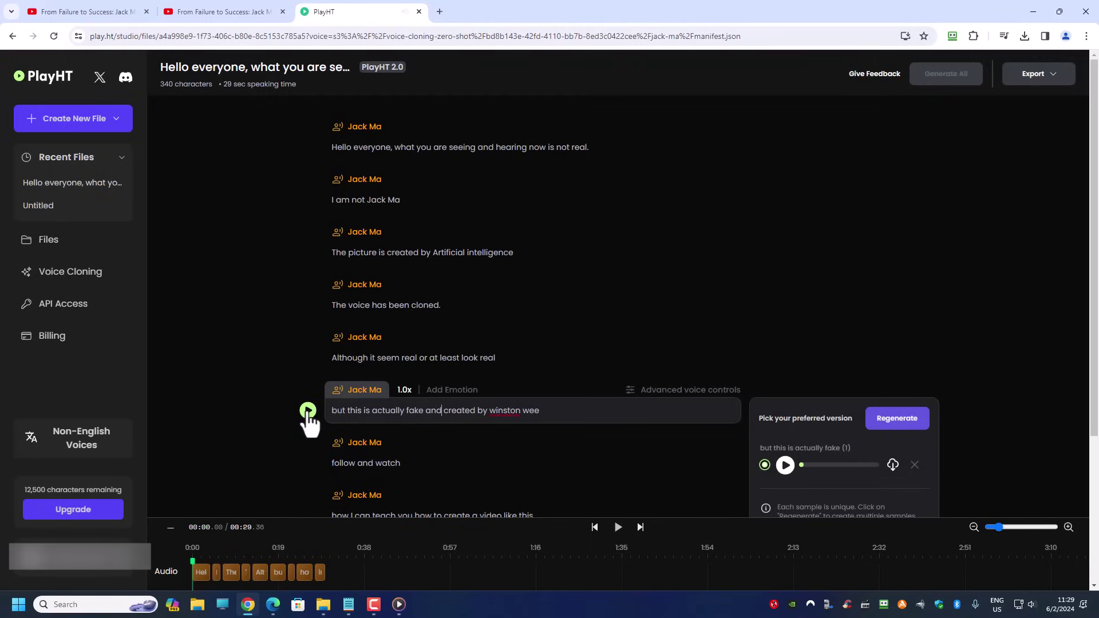
{"action": "left_click", "coordinate": [308, 411]}
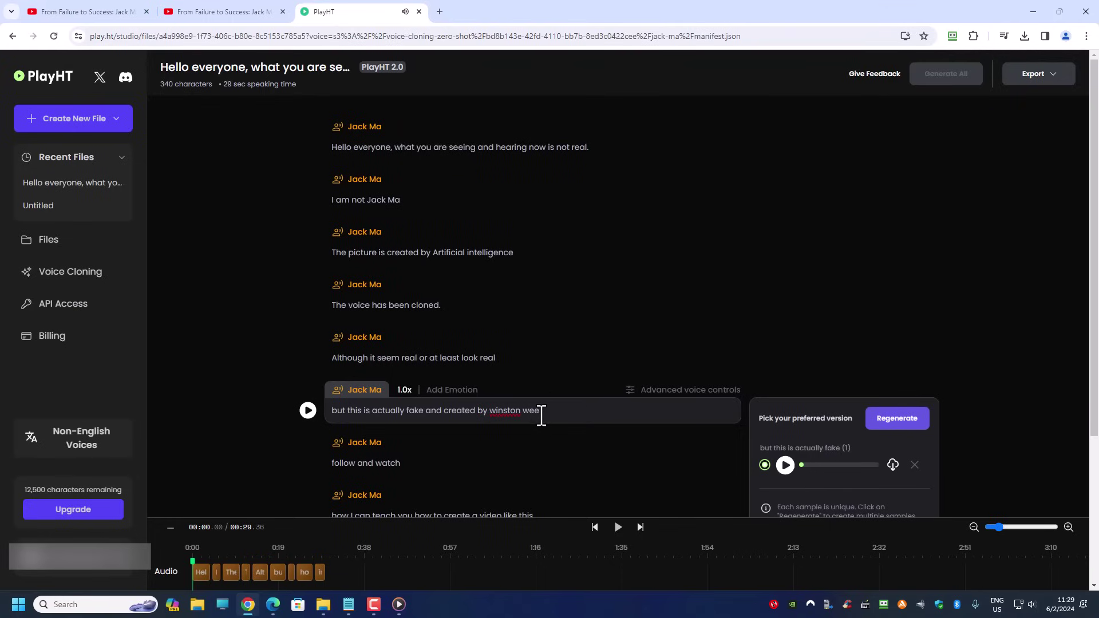
{"action": "type", "text": "wee"}
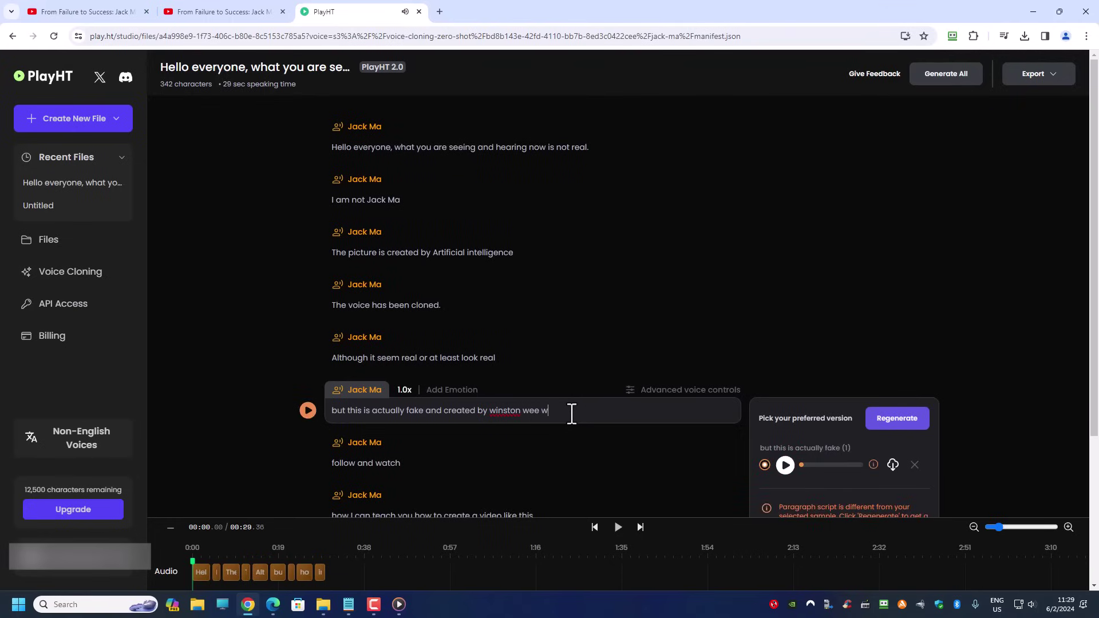
{"action": "left_click", "coordinate": [308, 411]}
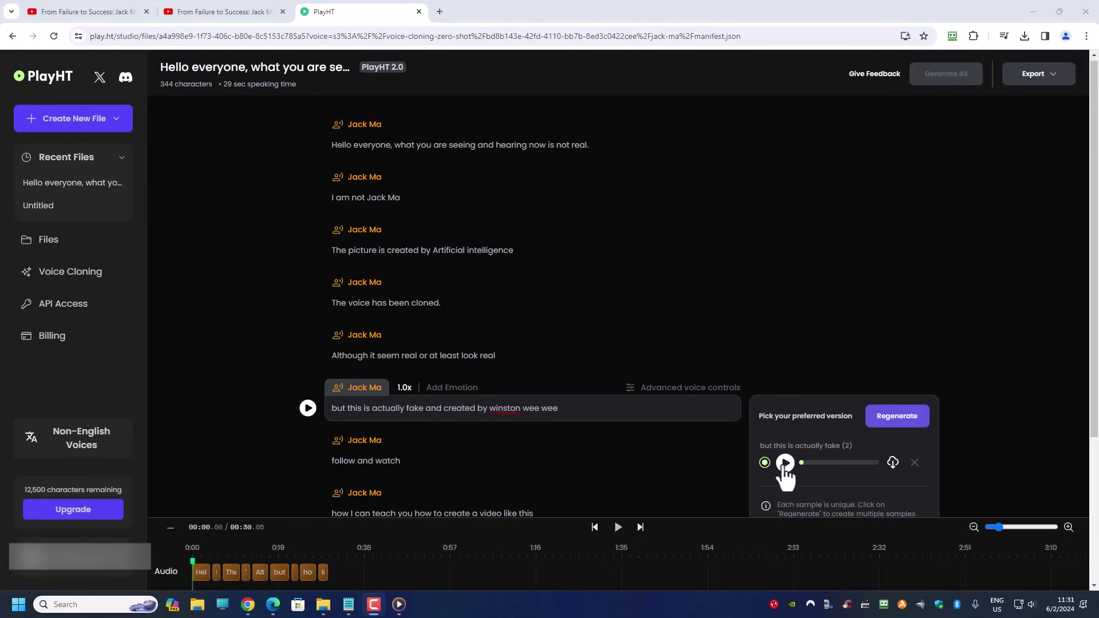
{"action": "left_click", "coordinate": [785, 464]}
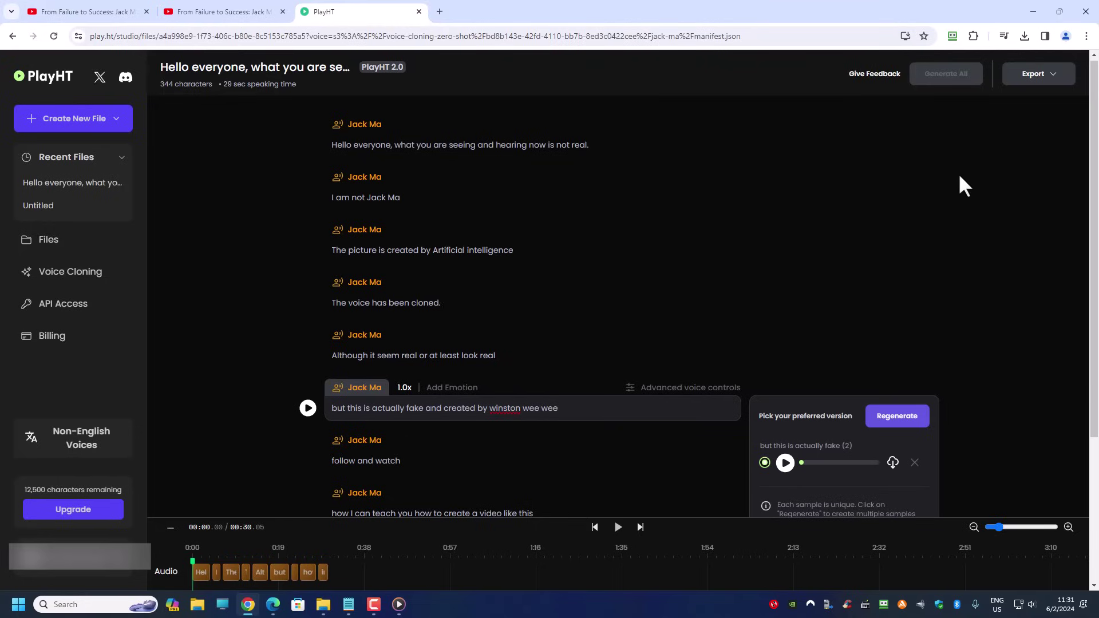
Step: Export the revised Jack Ma speech as a single audio file
{"action": "left_click", "coordinate": [1053, 77]}
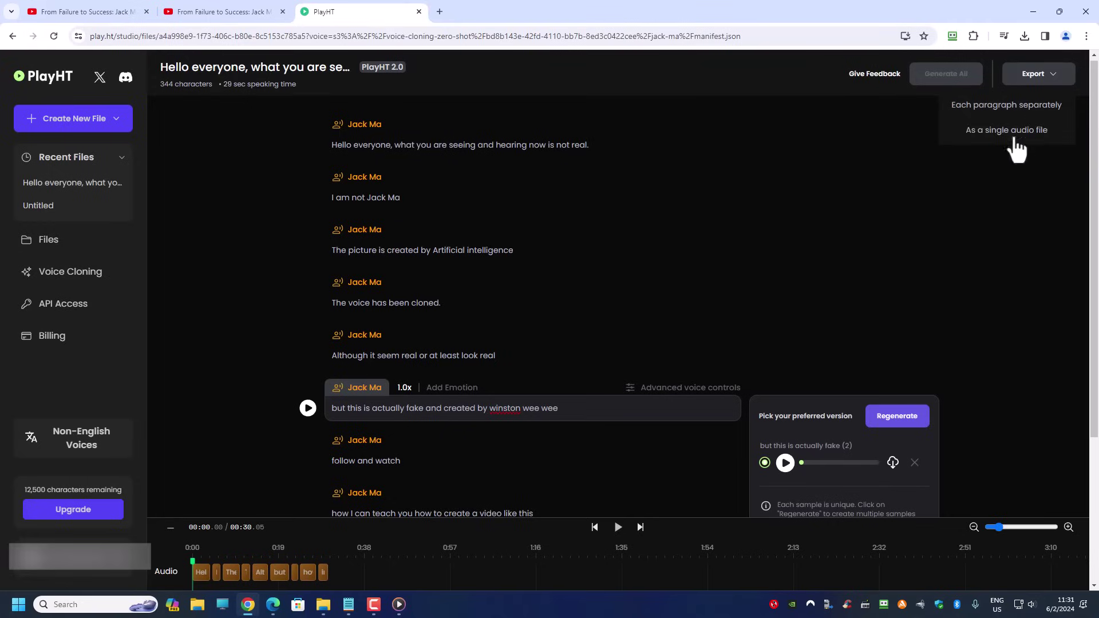
{"action": "left_click", "coordinate": [992, 137]}
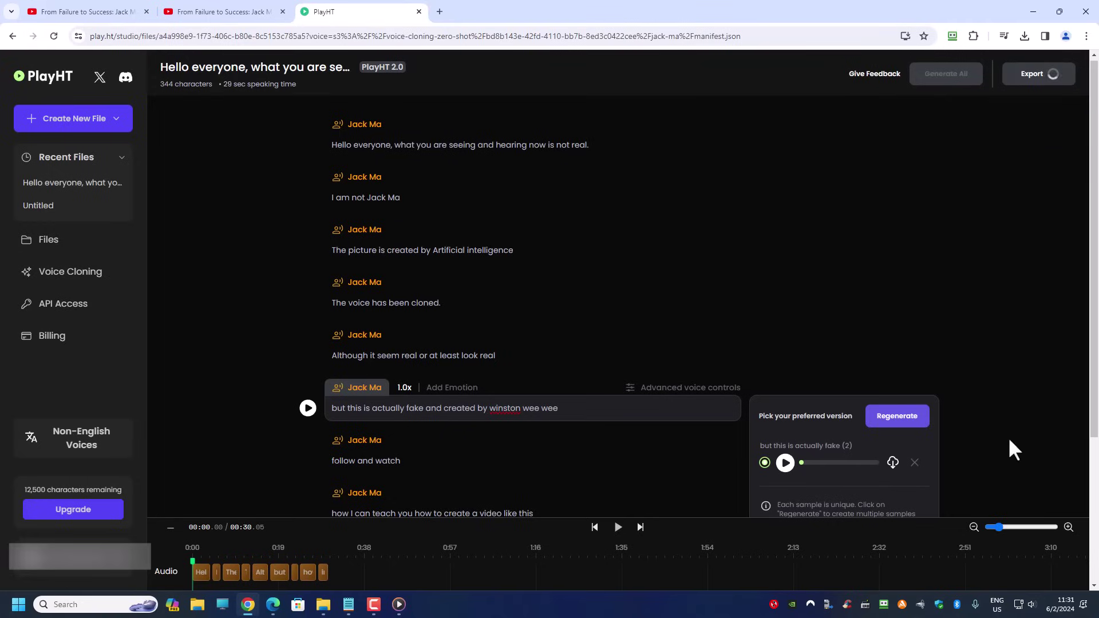
Step: Close Scripts.txt in Notepad and minimize the browser to get back to the desktop
{"action": "left_click", "coordinate": [349, 604]}
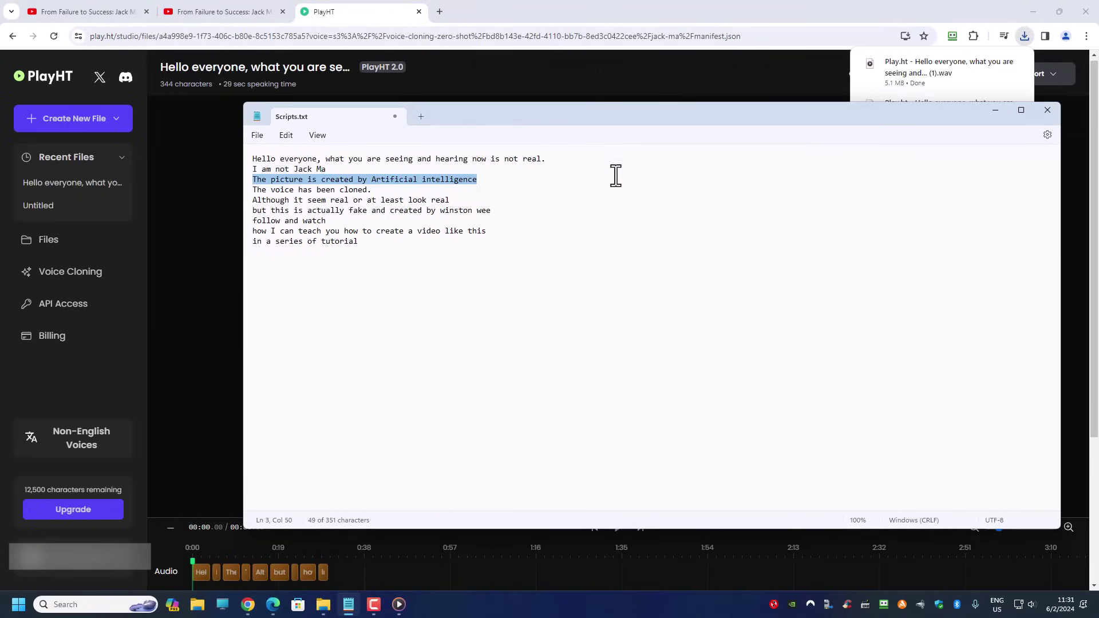
{"action": "left_click", "coordinate": [1046, 111]}
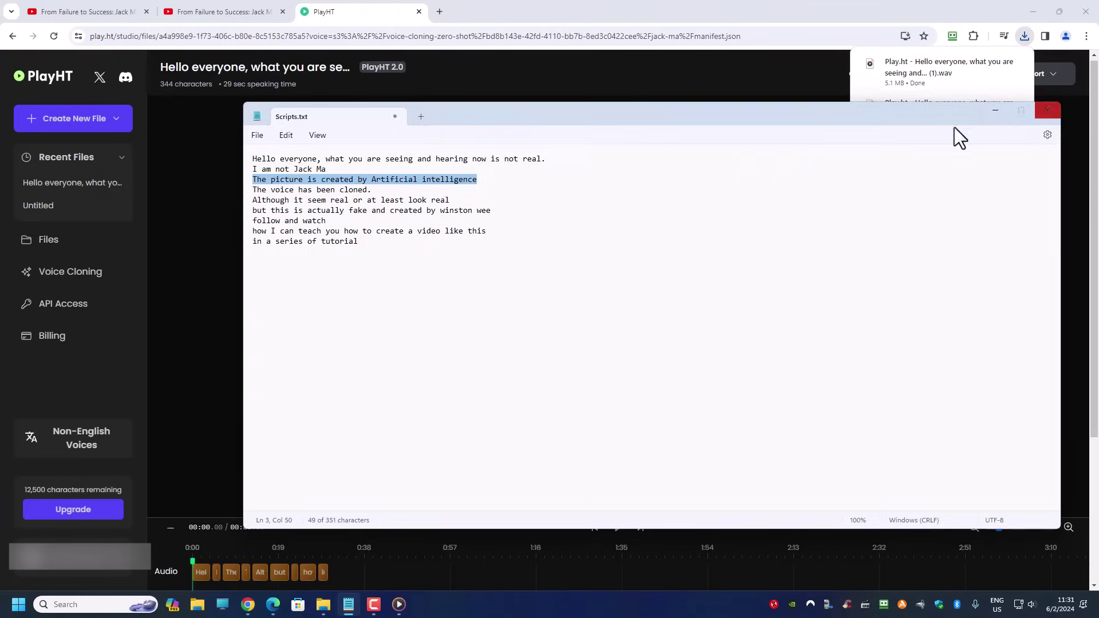
{"action": "left_click", "coordinate": [552, 346]}
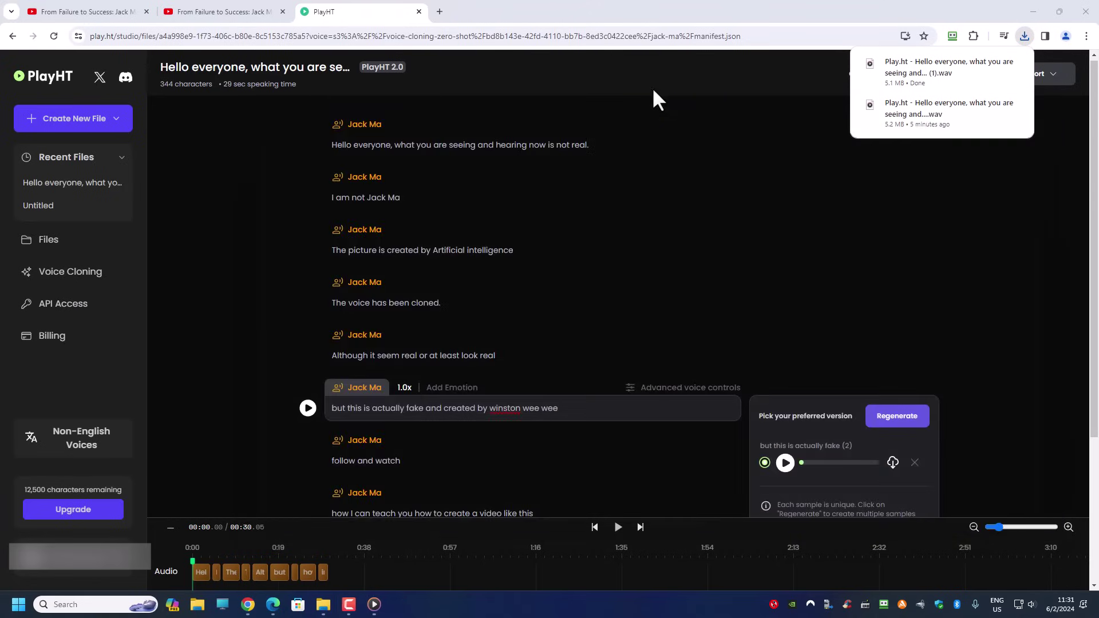
{"action": "left_click", "coordinate": [1038, 8]}
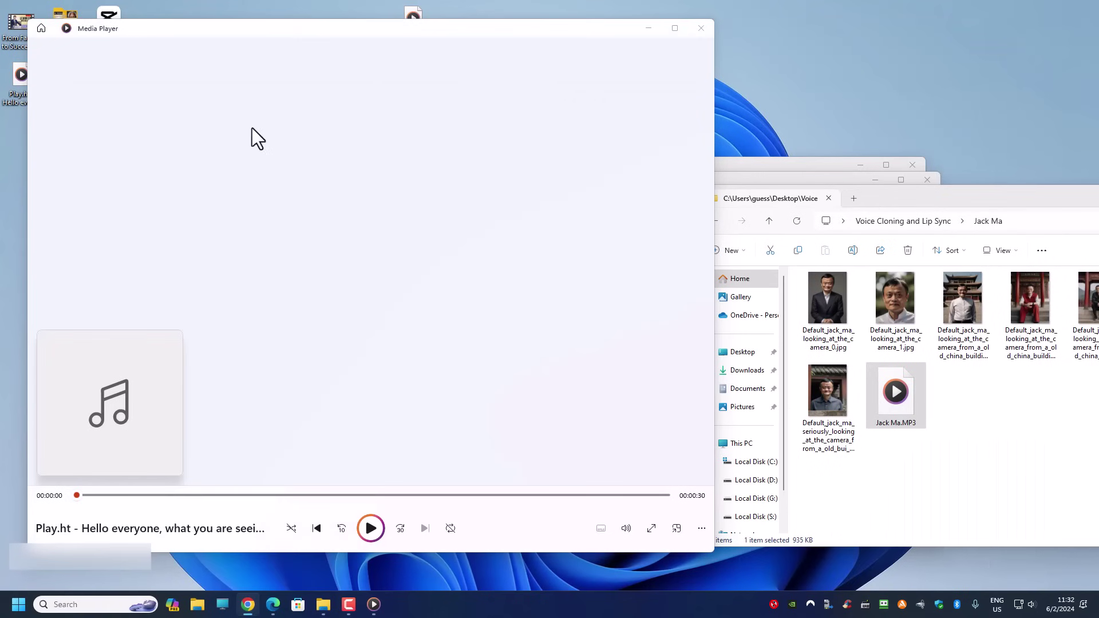
Step: Close the open Media Player, compare the two exported Play.ht WAV files on the desktop, and play the one ending in "(1).wav"
{"action": "left_click", "coordinate": [700, 28]}
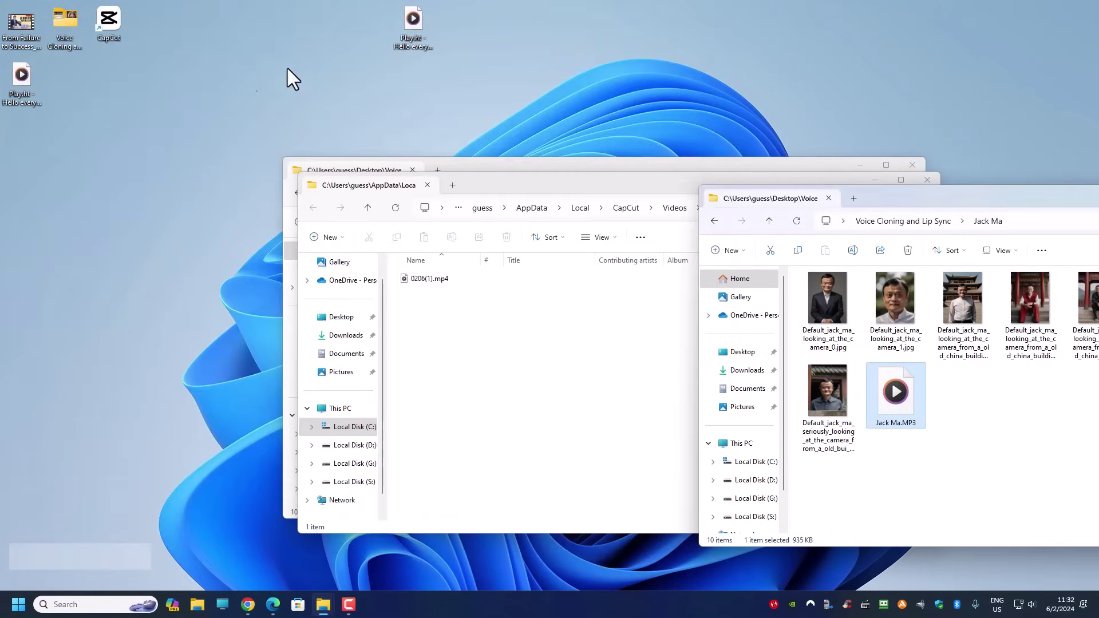
{"action": "left_click", "coordinate": [422, 32]}
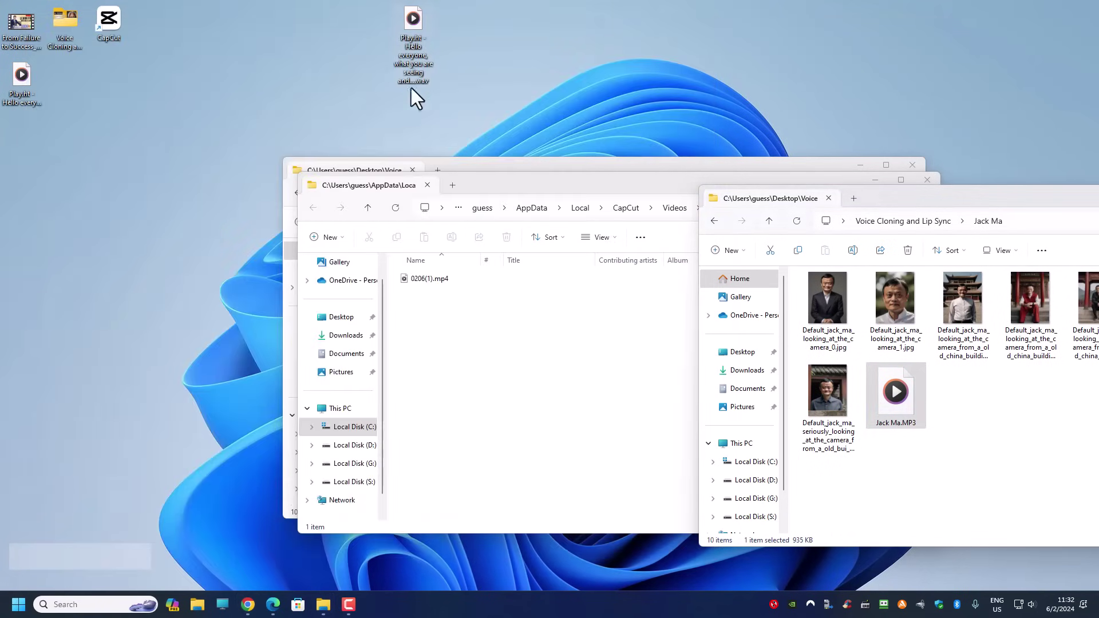
{"action": "left_click", "coordinate": [20, 86]}
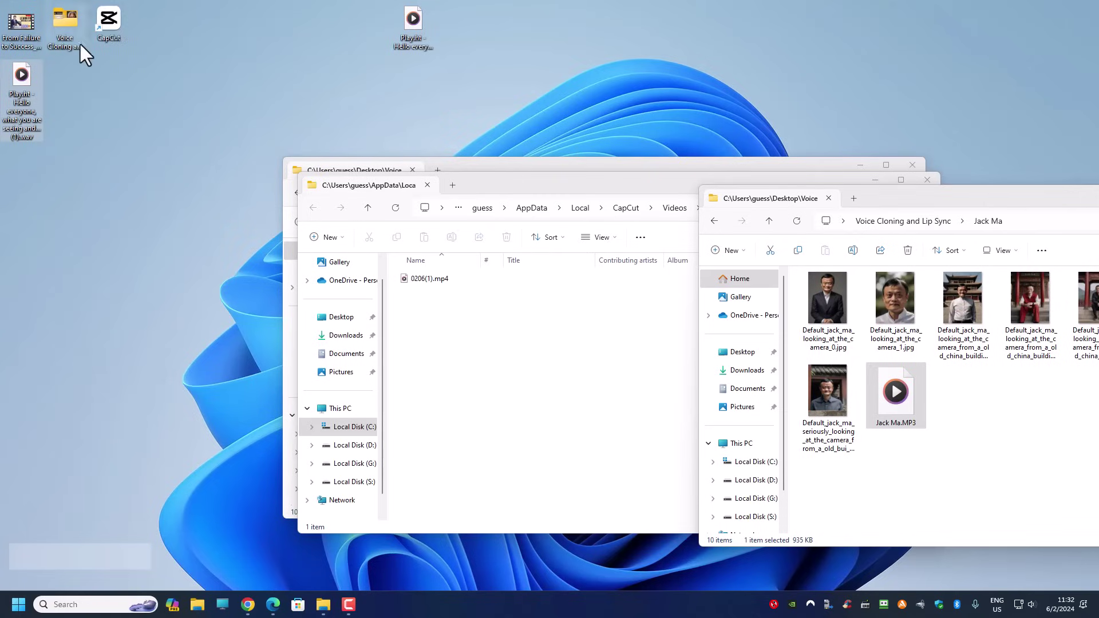
{"action": "left_click", "coordinate": [421, 22]}
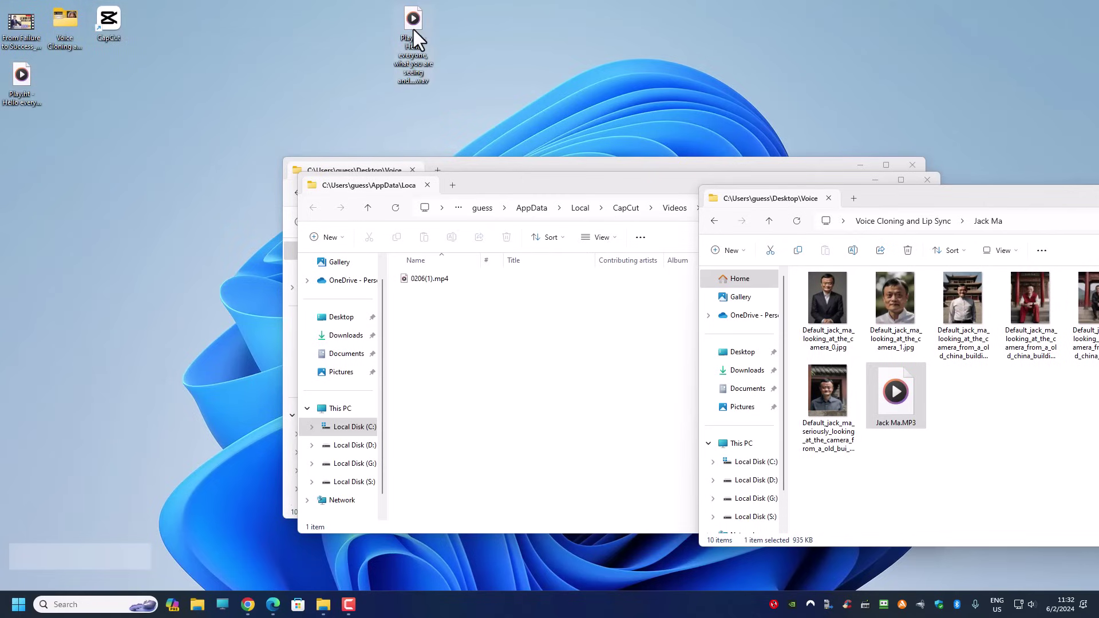
{"action": "left_click", "coordinate": [16, 92]}
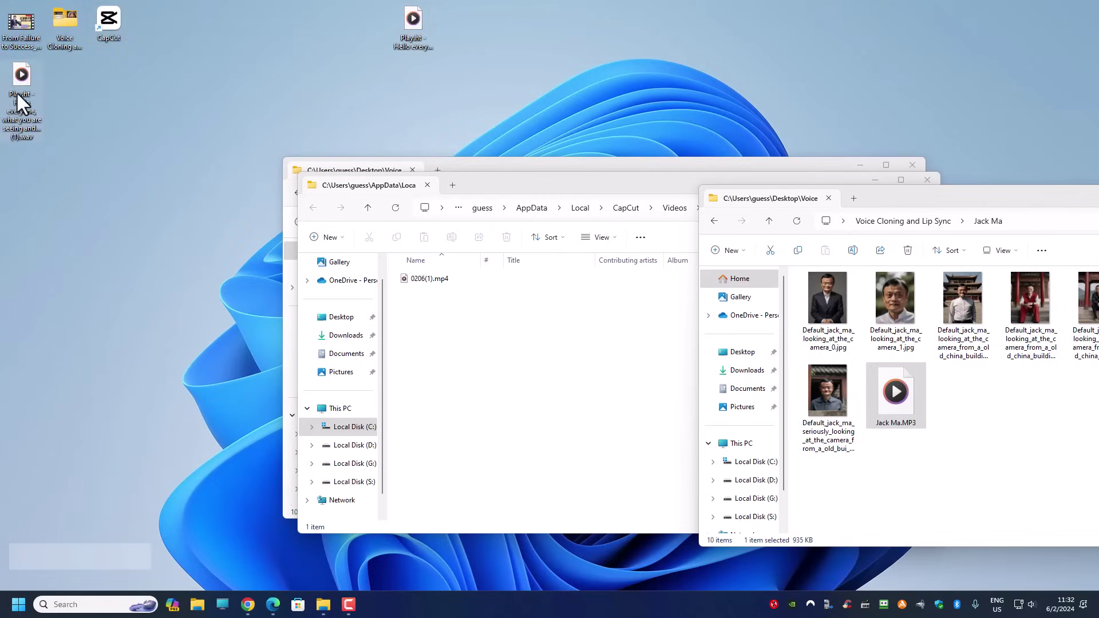
{"action": "double_click", "coordinate": [16, 91]}
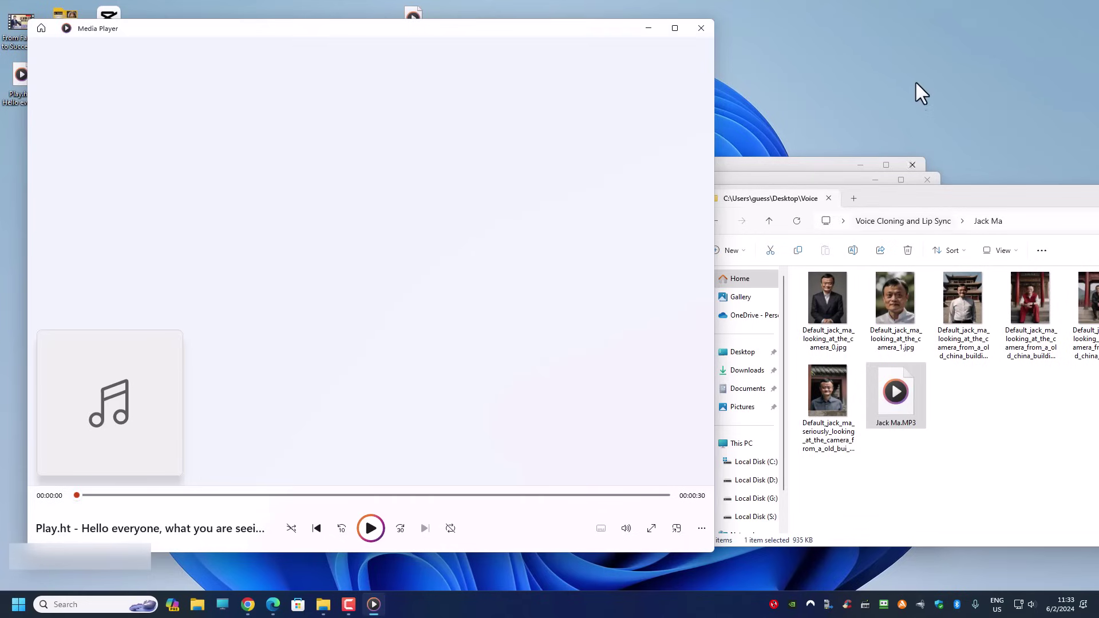
Step: Select the original voice sample Jack Ma.MP3 in the Jack Ma folder
{"action": "left_click", "coordinate": [884, 415]}
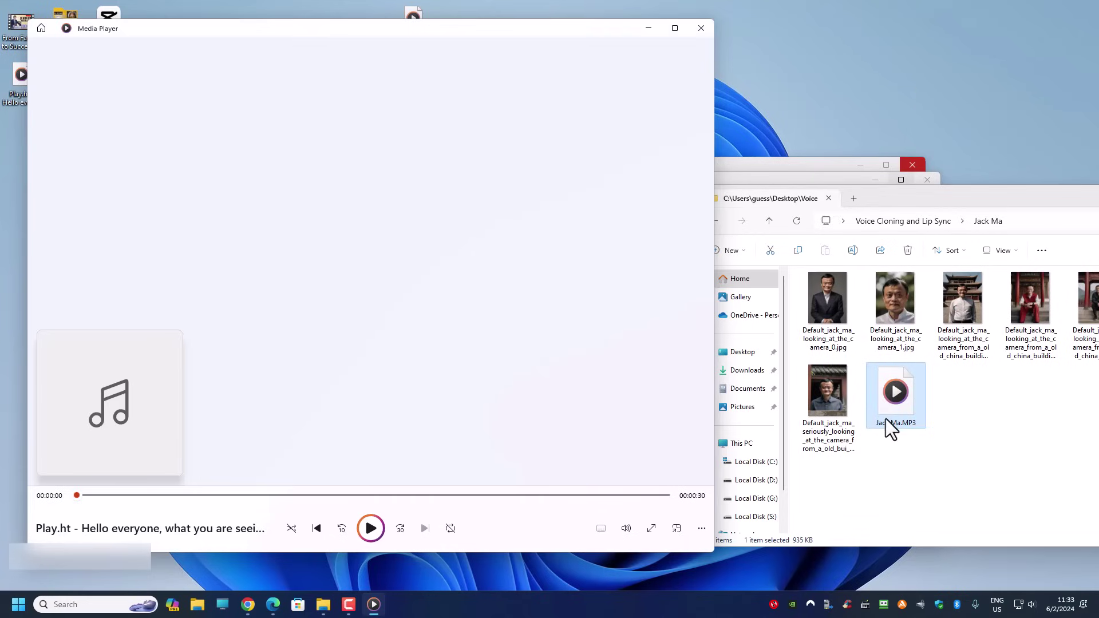